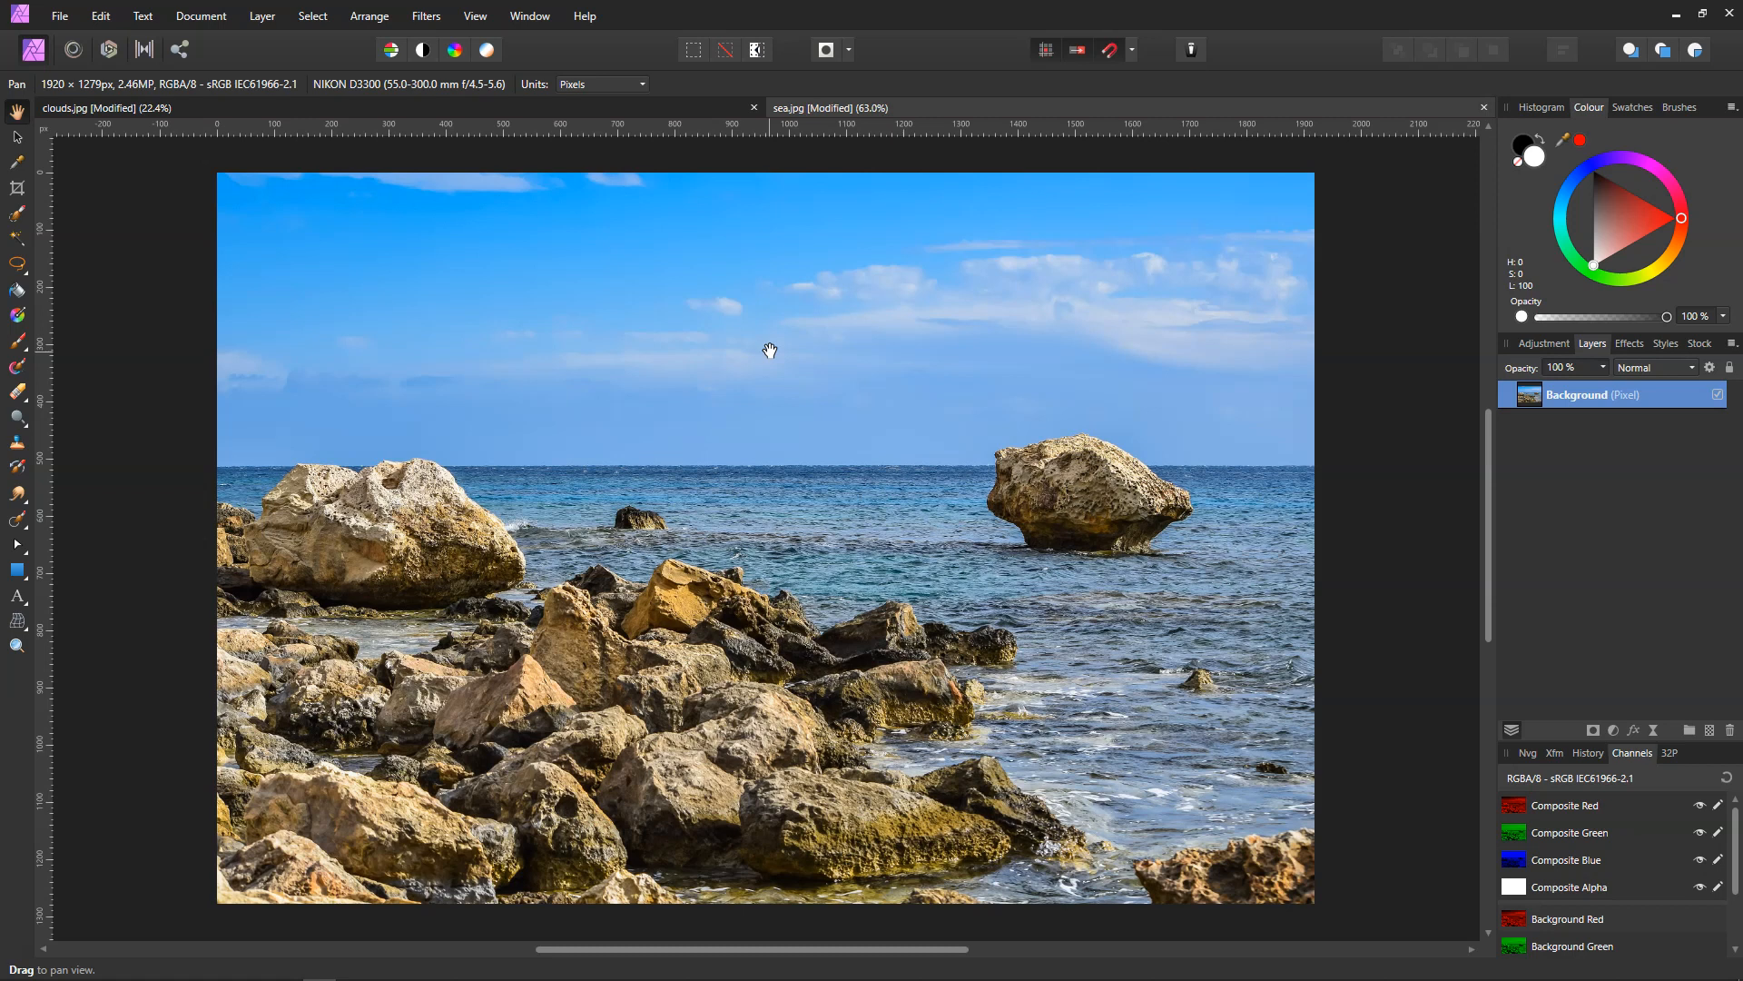
Switch to the clouds.jpg document and ready the Flood Select tool on its Background layer
key("v")
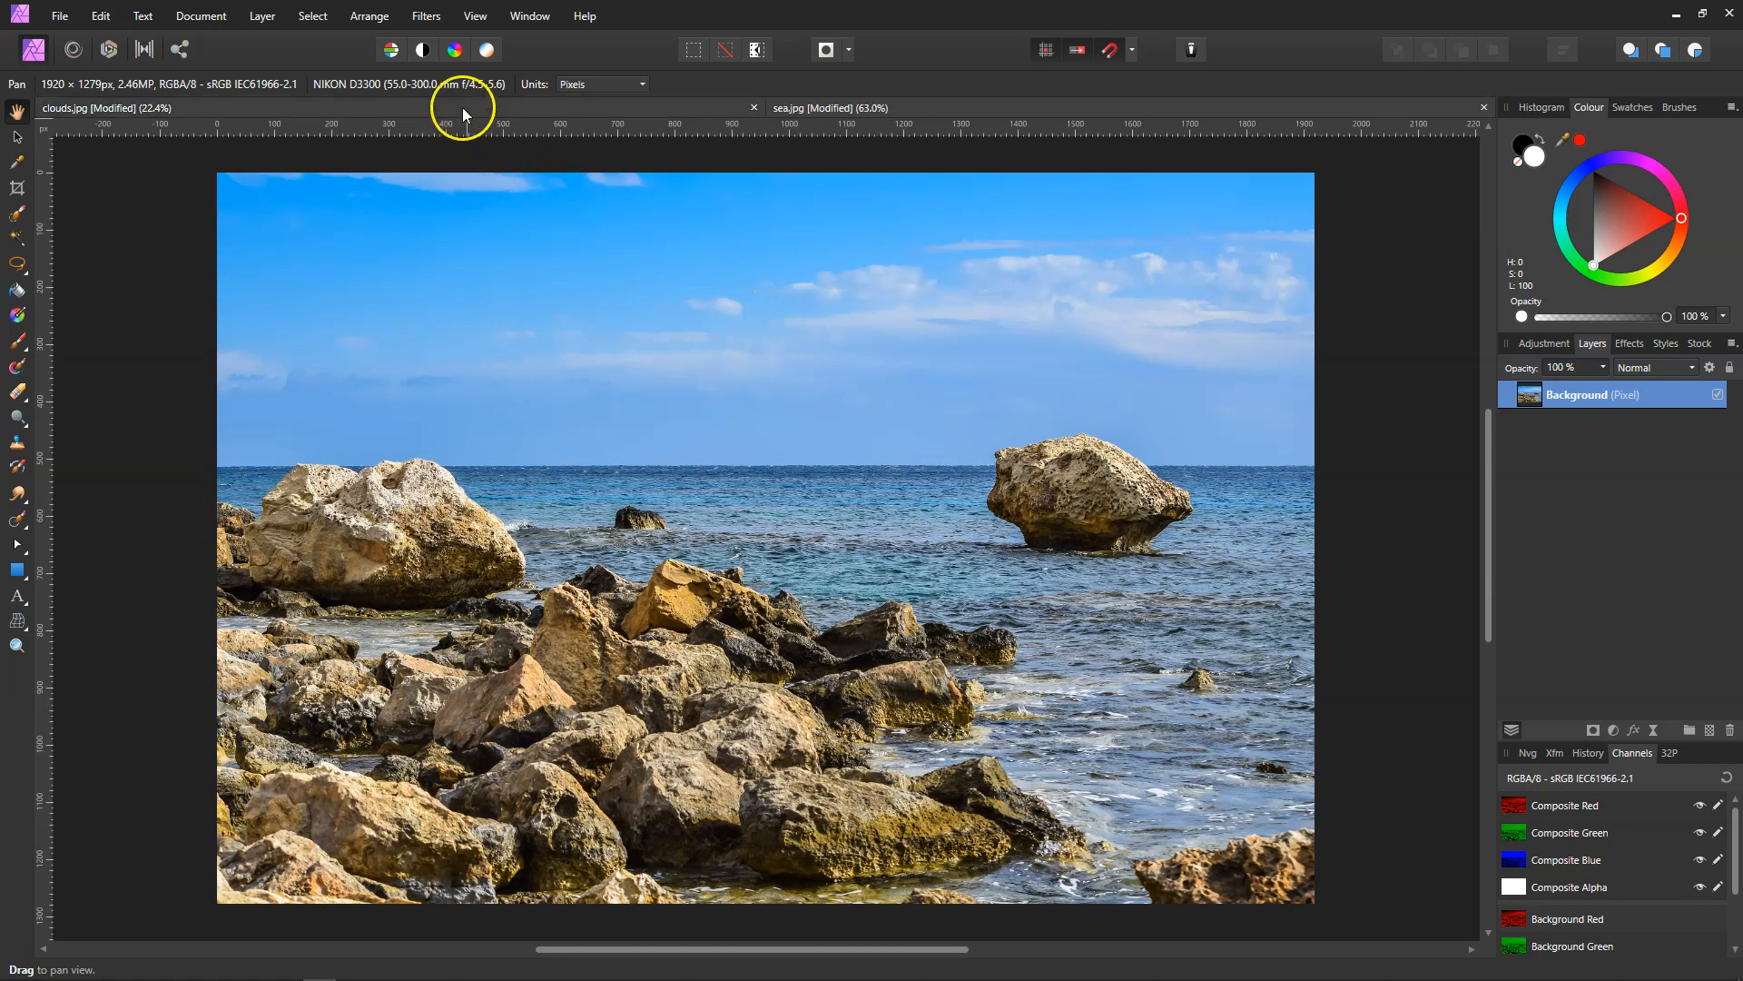
left_click(461, 107)
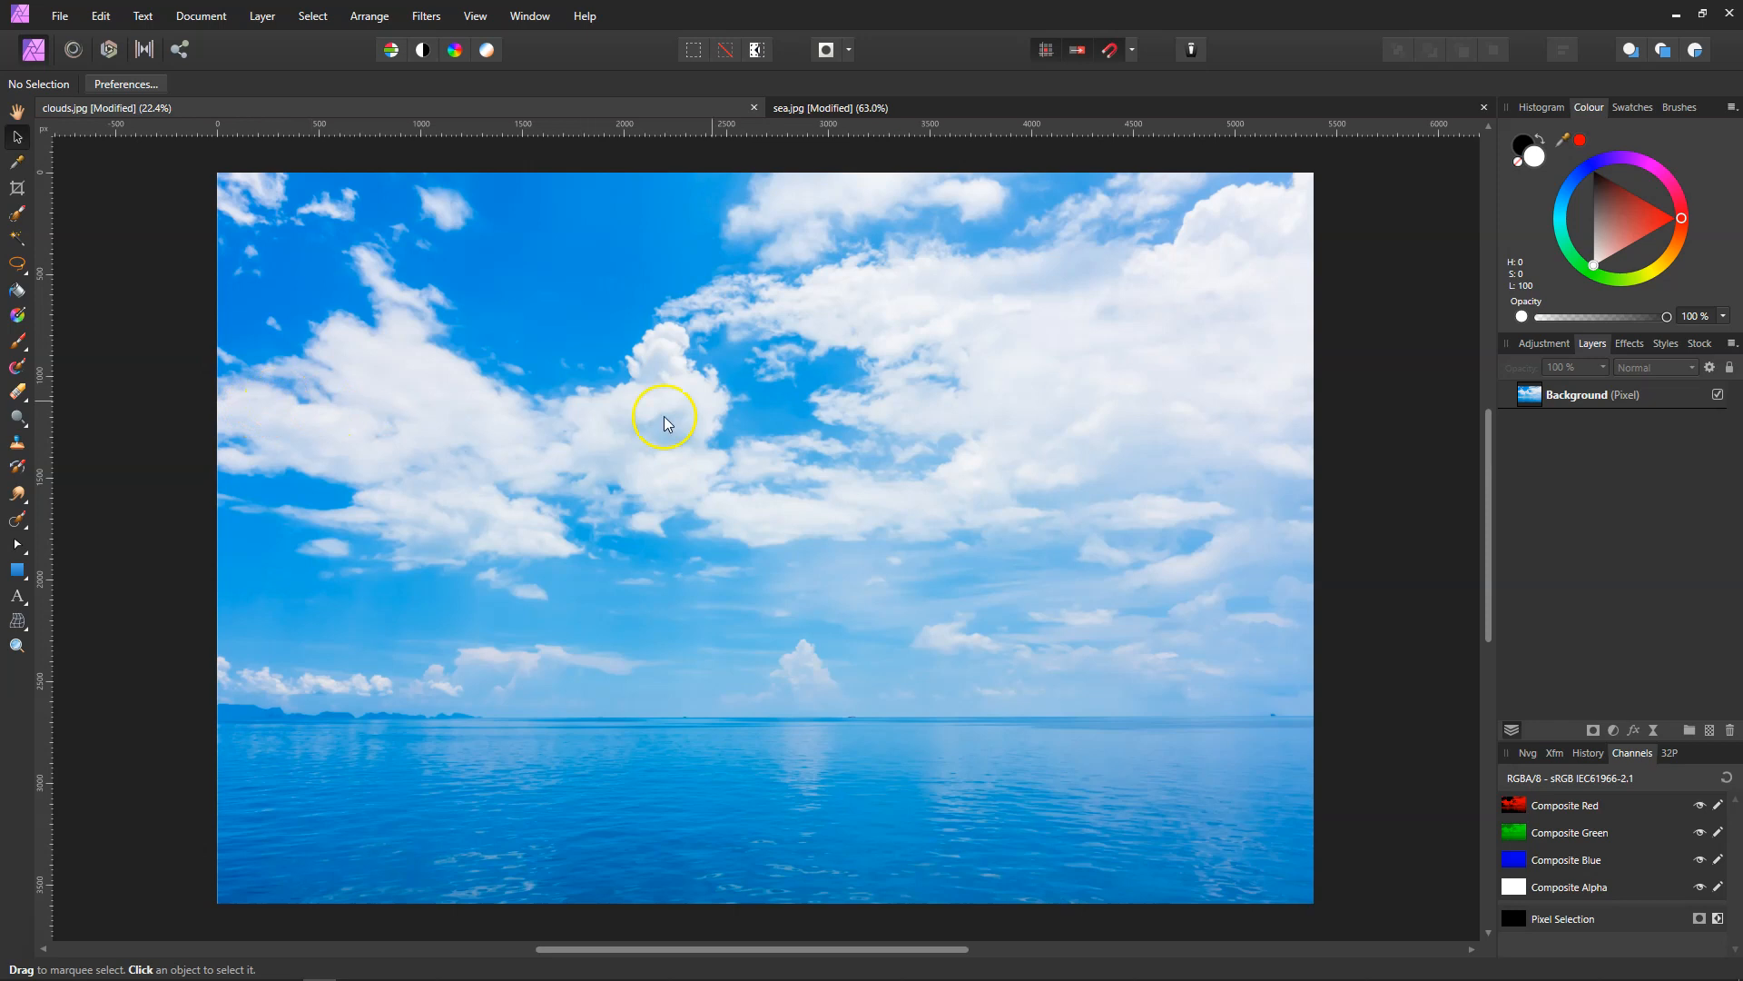
left_click(18, 238)
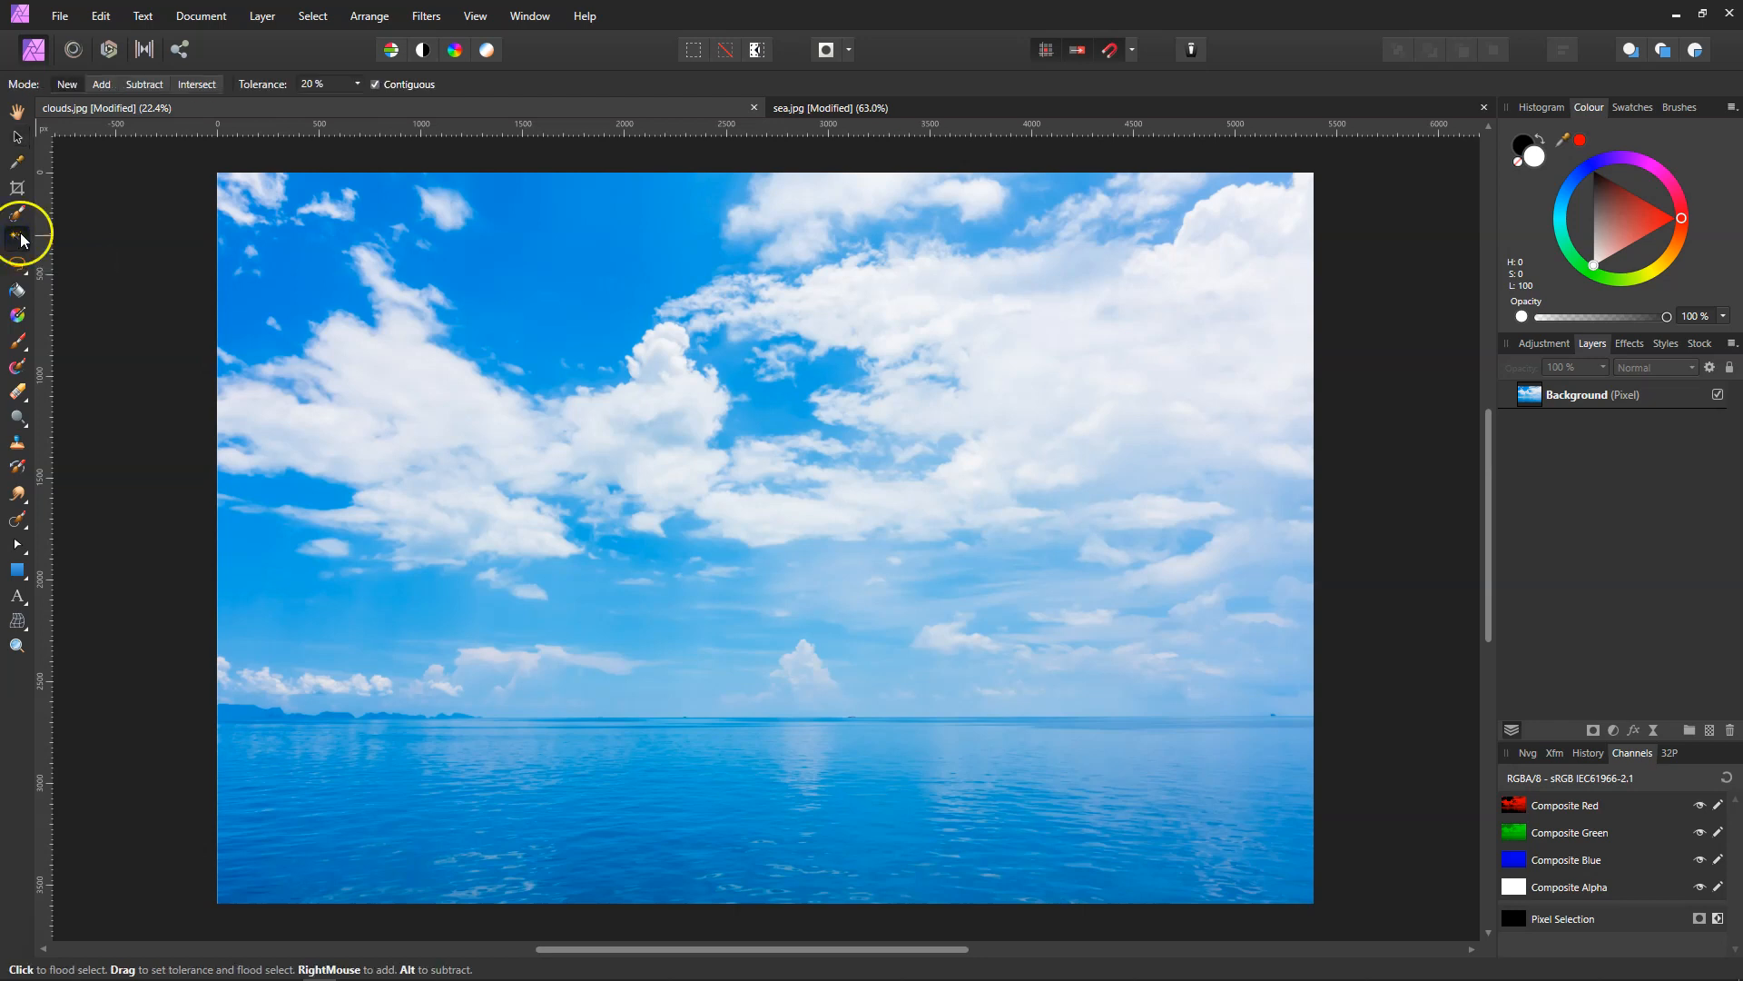
left_click(373, 85)
left_click(375, 84)
left_click(1625, 397)
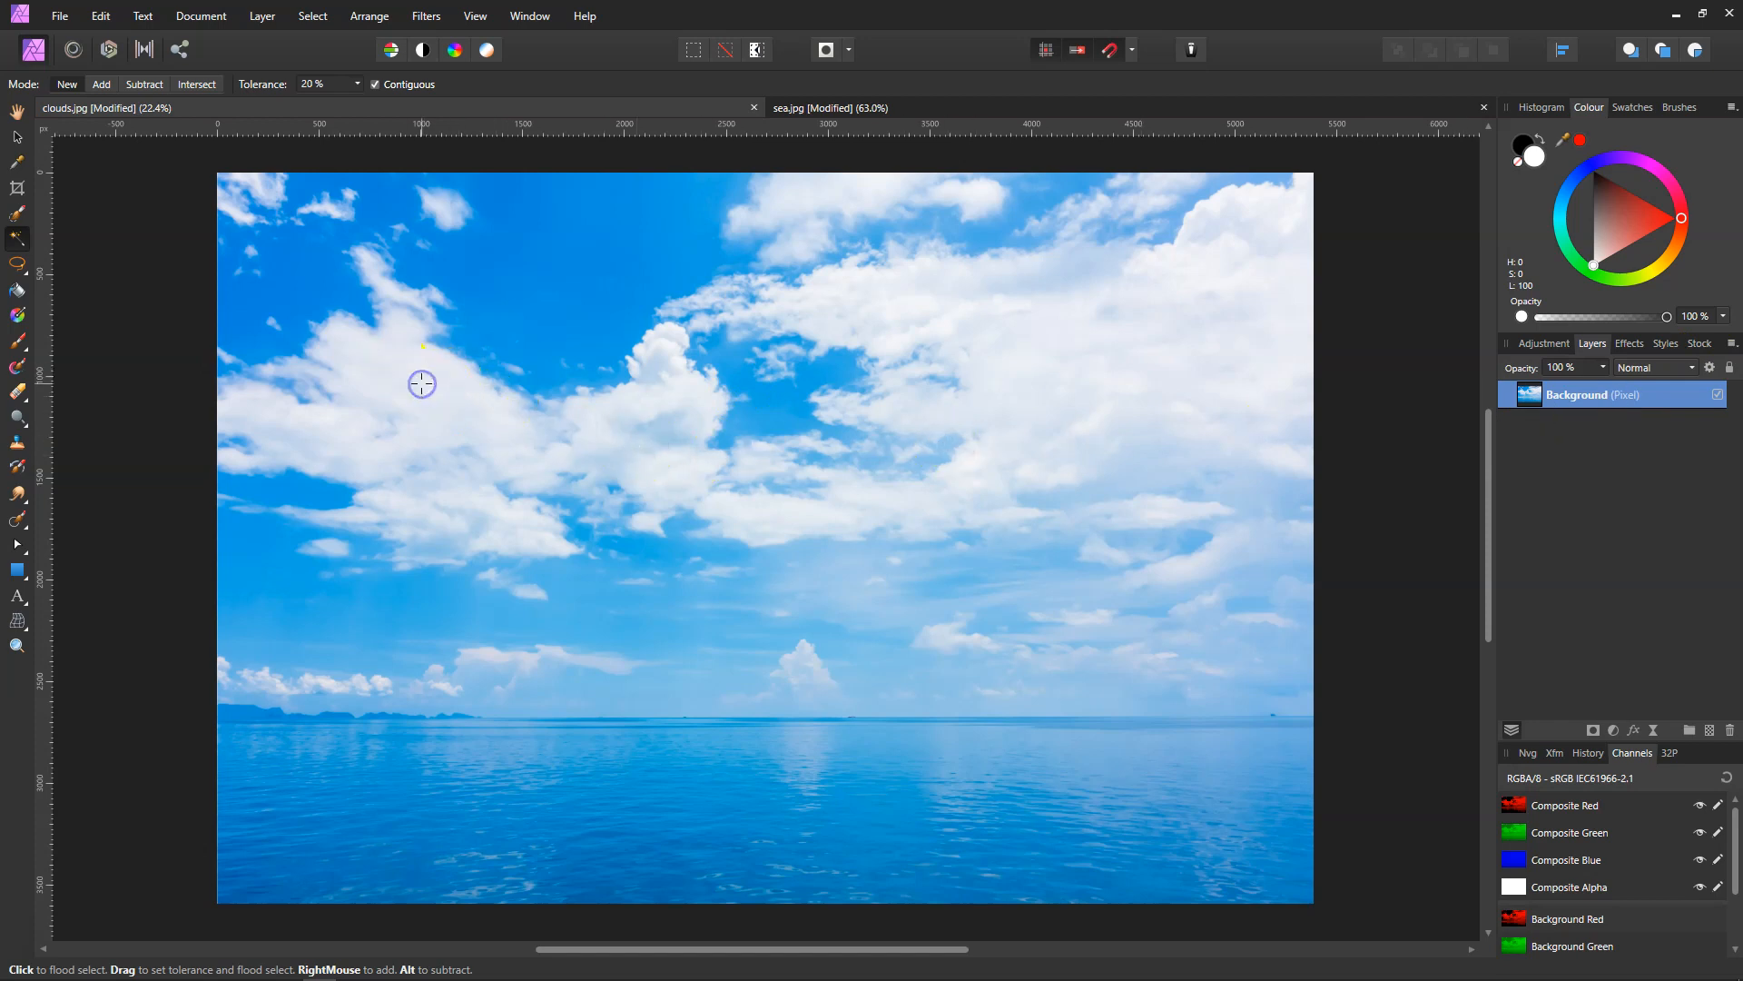
Turn off Contiguous and flood-select the white clouds across the image with a 20% tolerance
left_click_drag(421, 384, 434, 124)
left_click(373, 83)
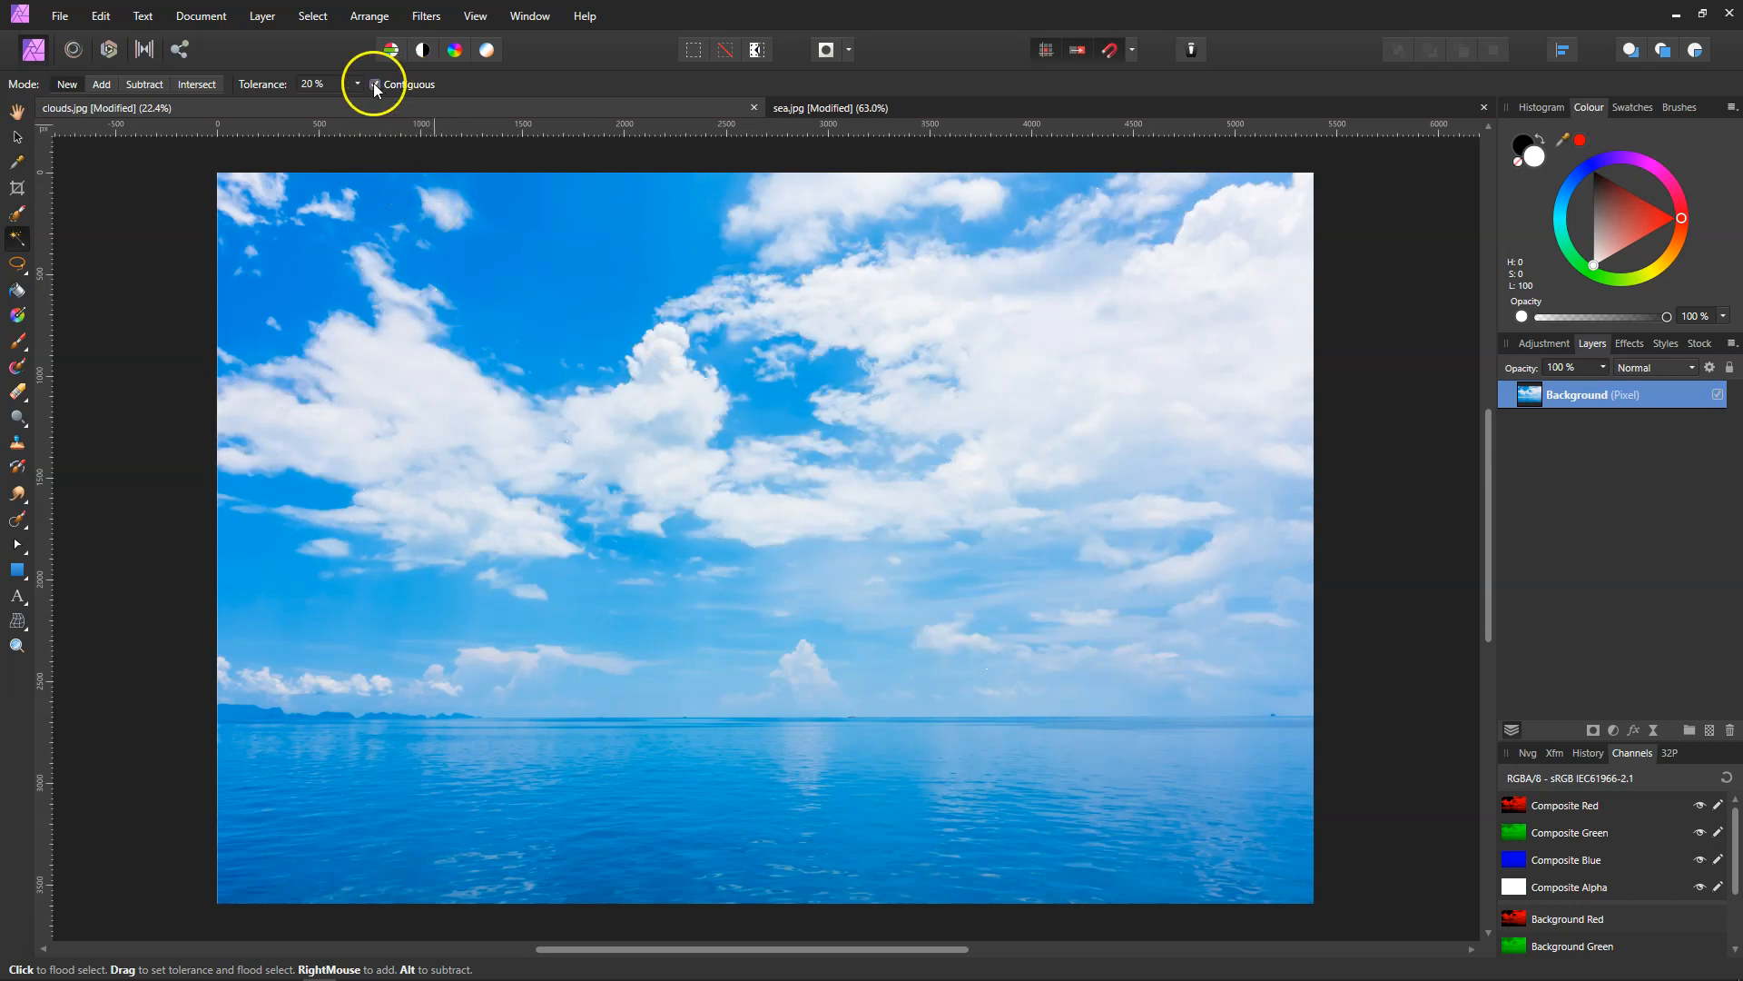
left_click(429, 388)
left_click_drag(309, 227, 308, 228)
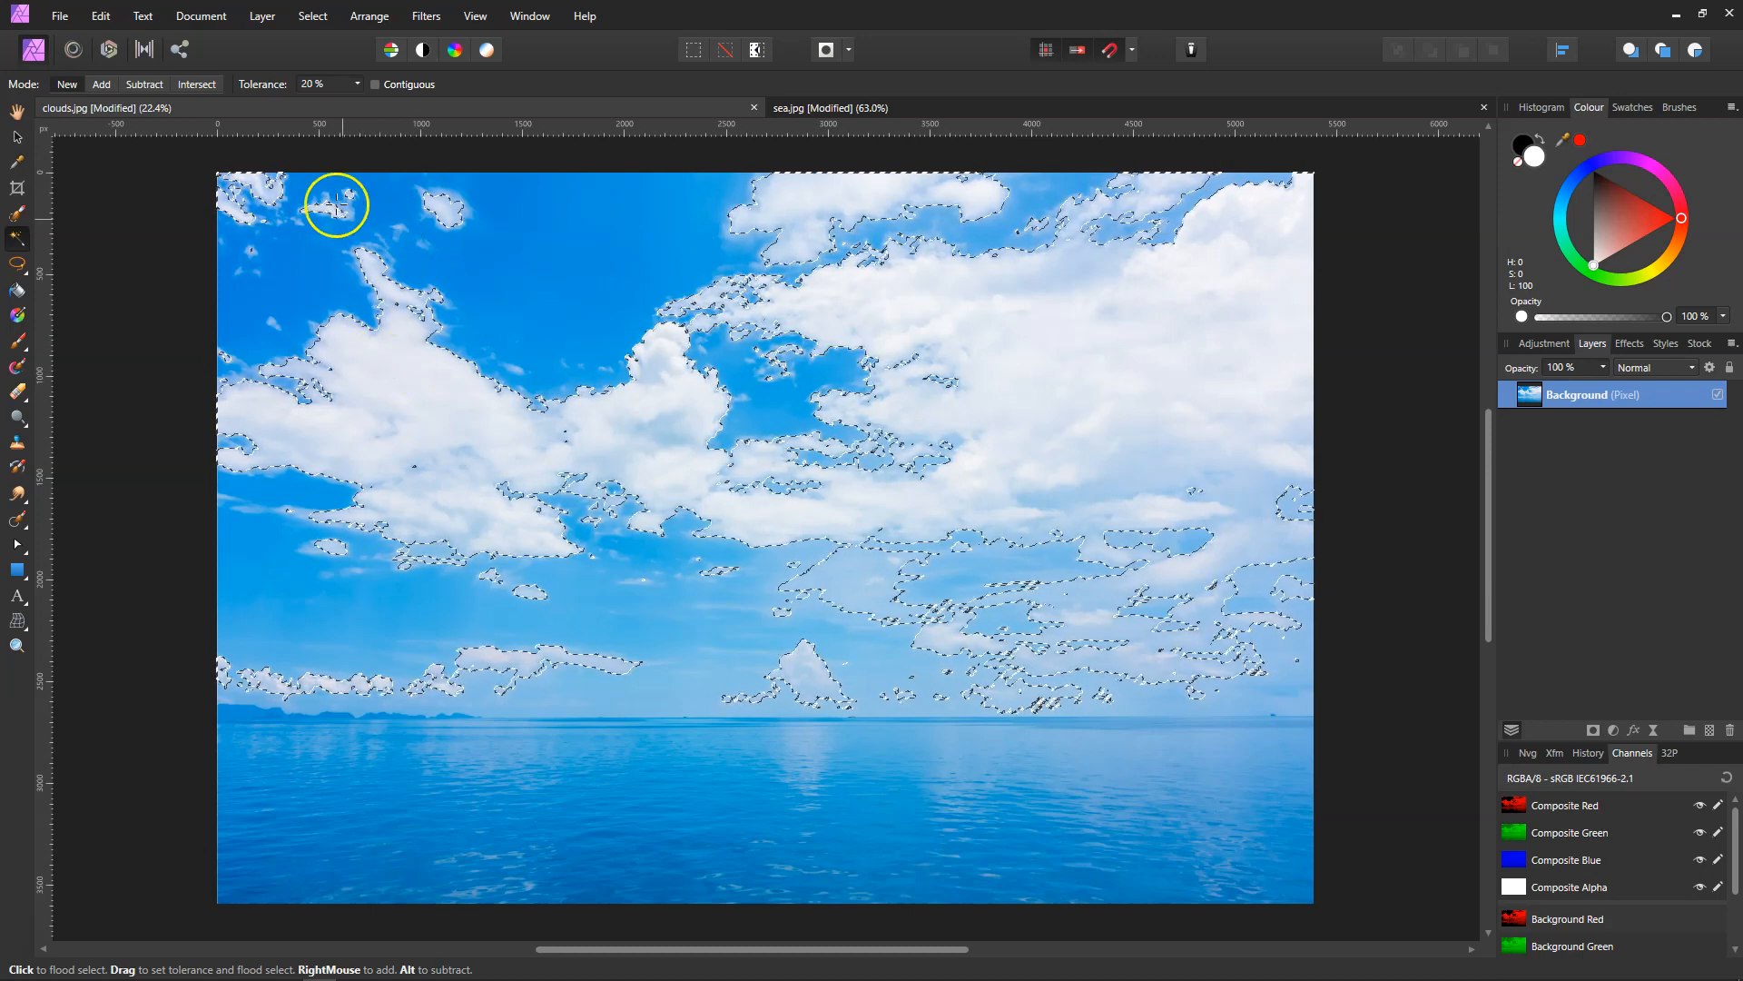
left_click(377, 270)
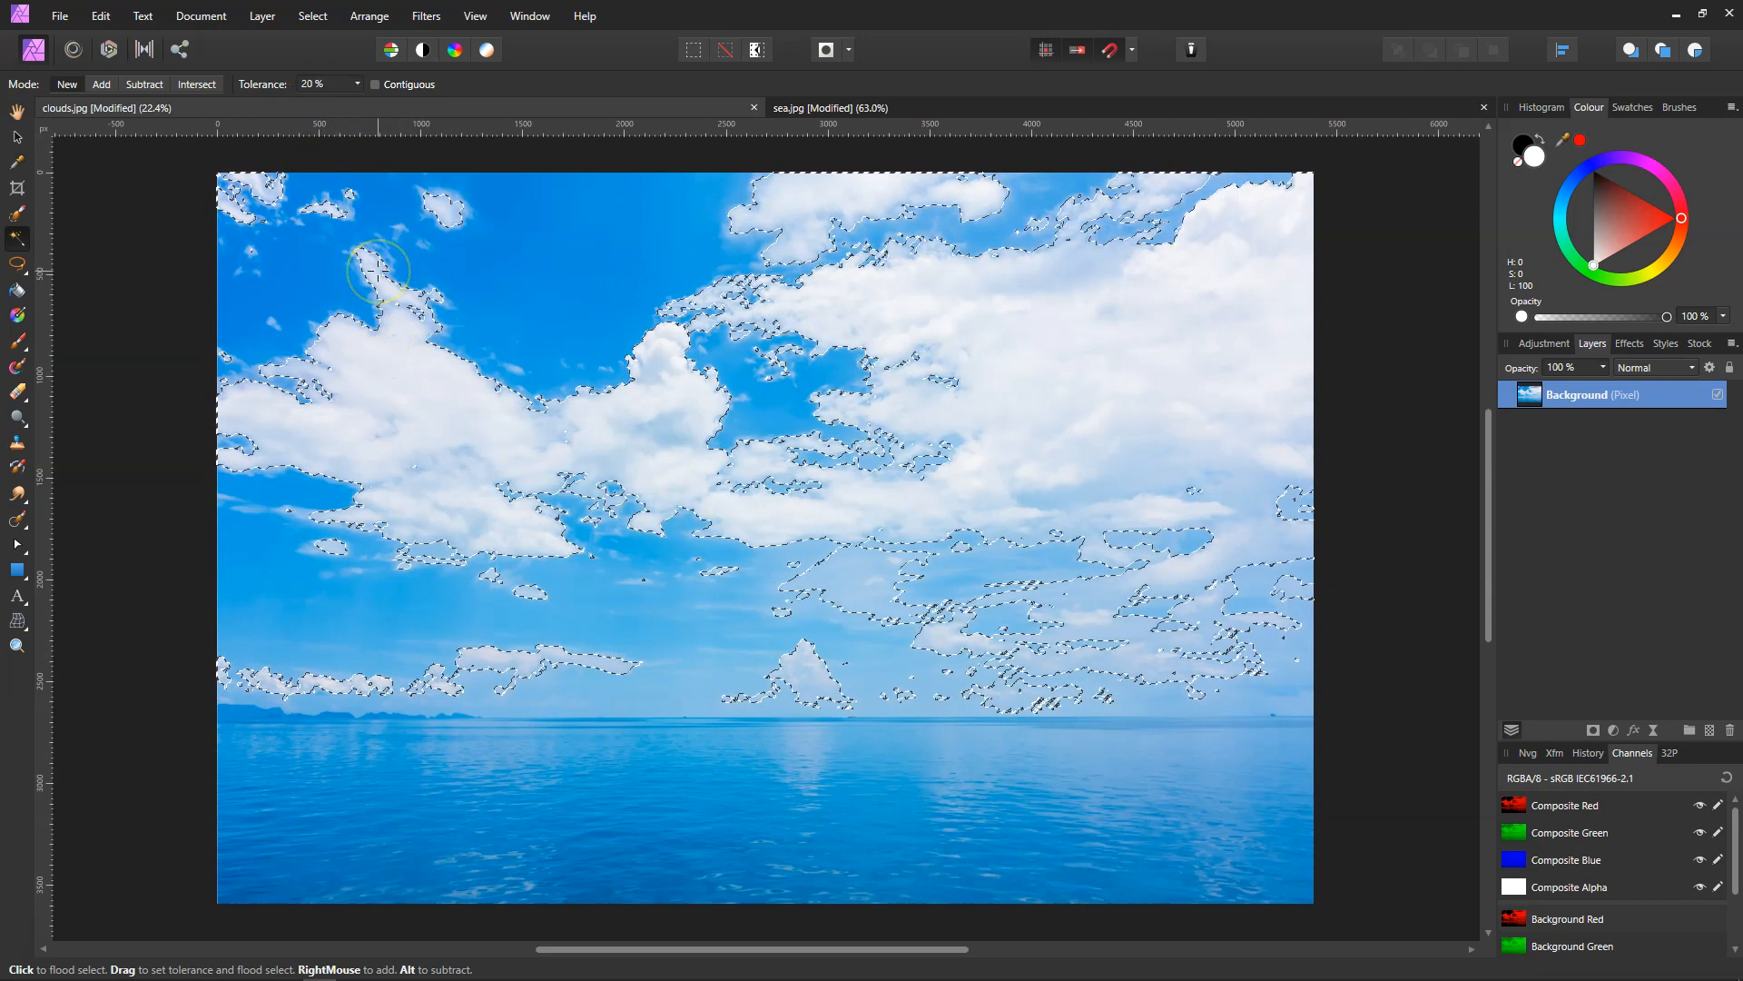
Try flood-selecting the clouds with the tolerance raised to 61%
left_click(356, 83)
left_click_drag(363, 102, 405, 111)
left_click(341, 345)
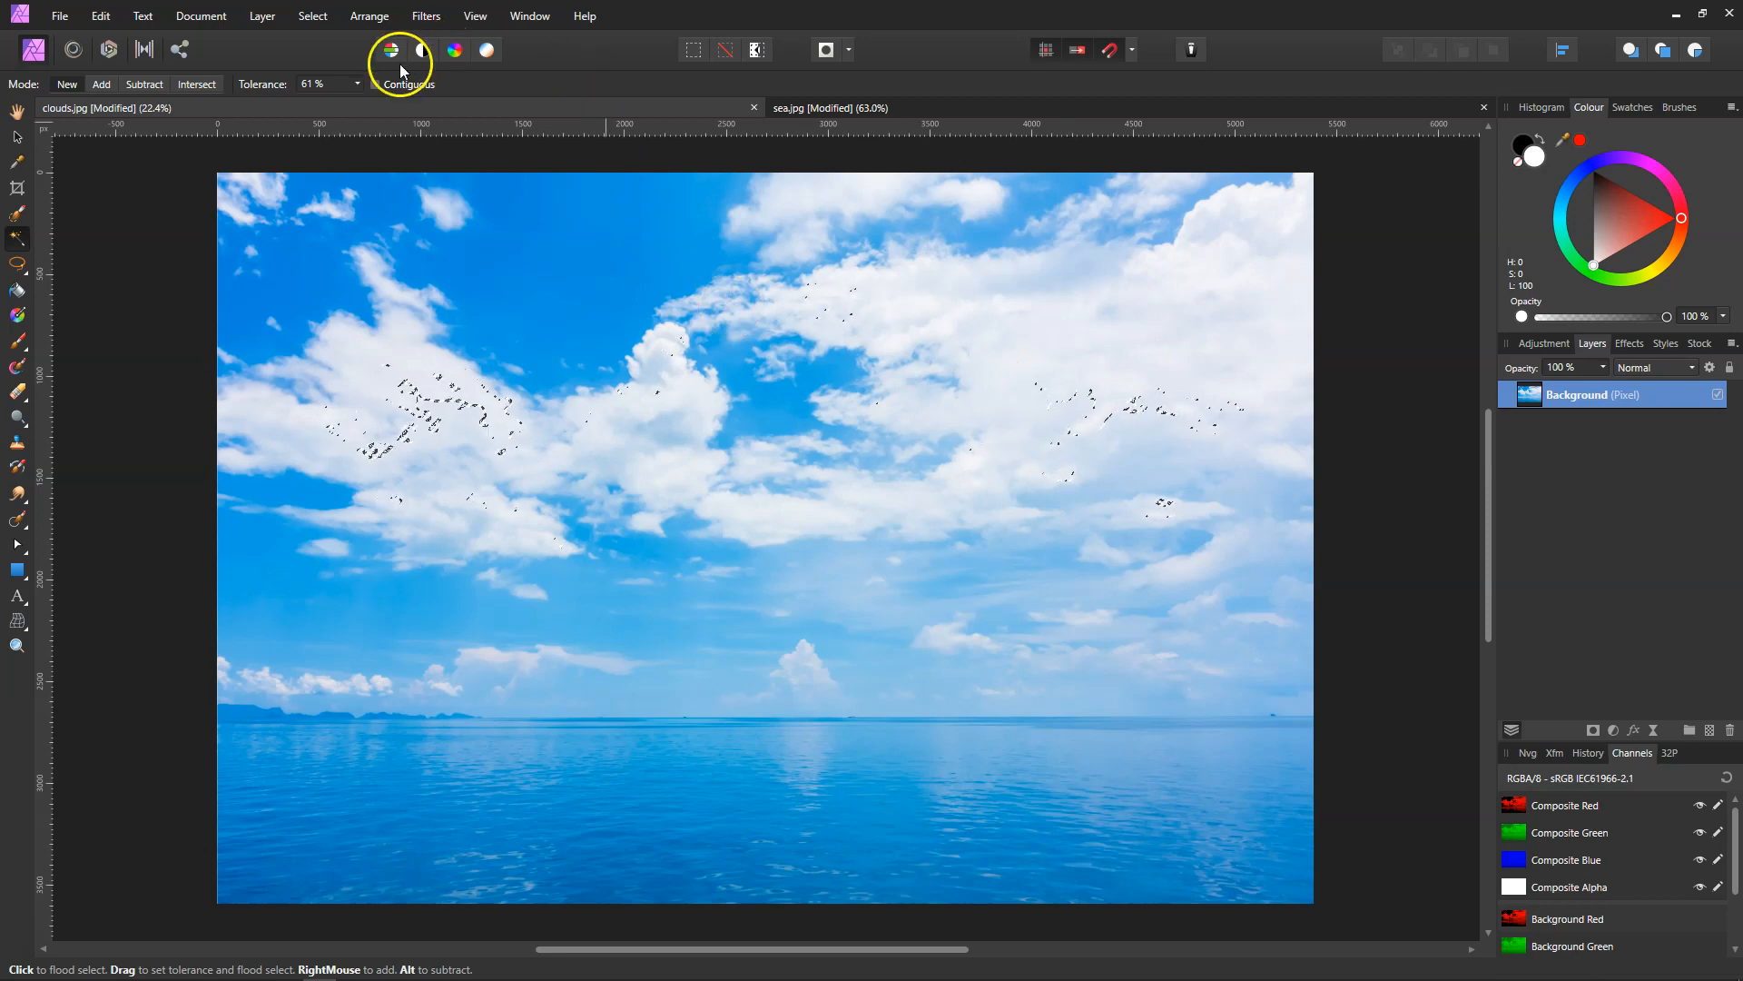
Set the flood selection tolerance to 20% and clear the pixel selection
left_click(357, 85)
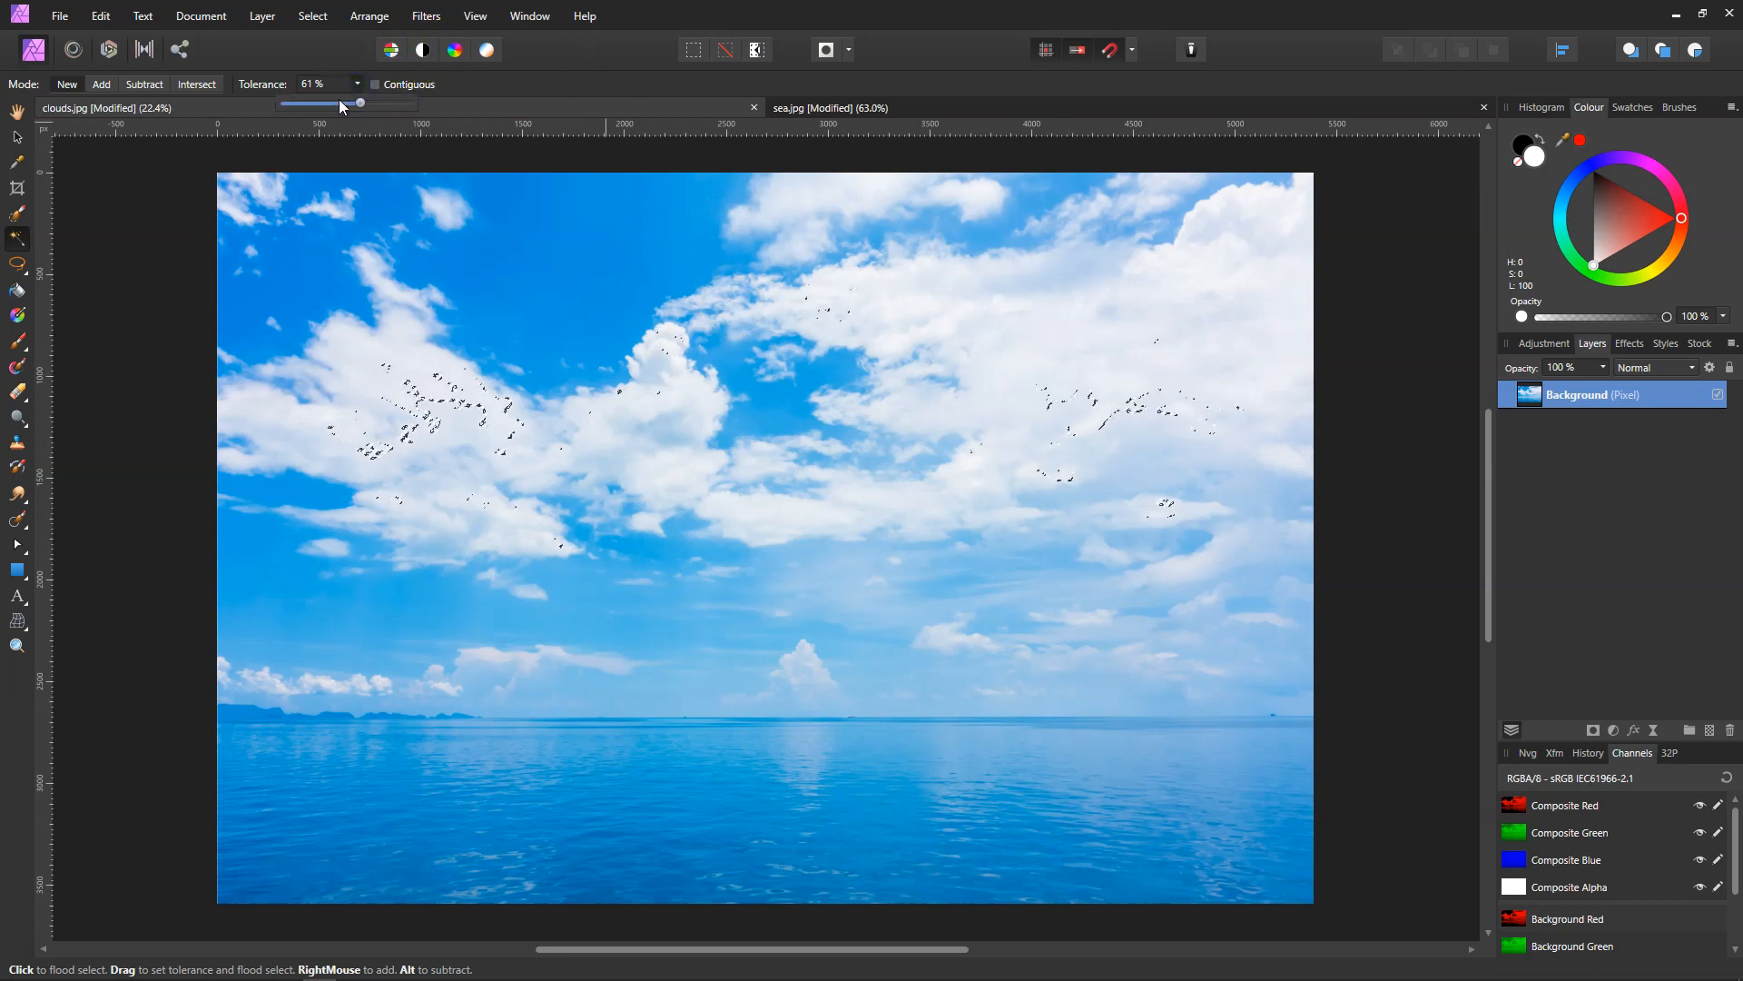
left_click_drag(355, 106, 331, 107)
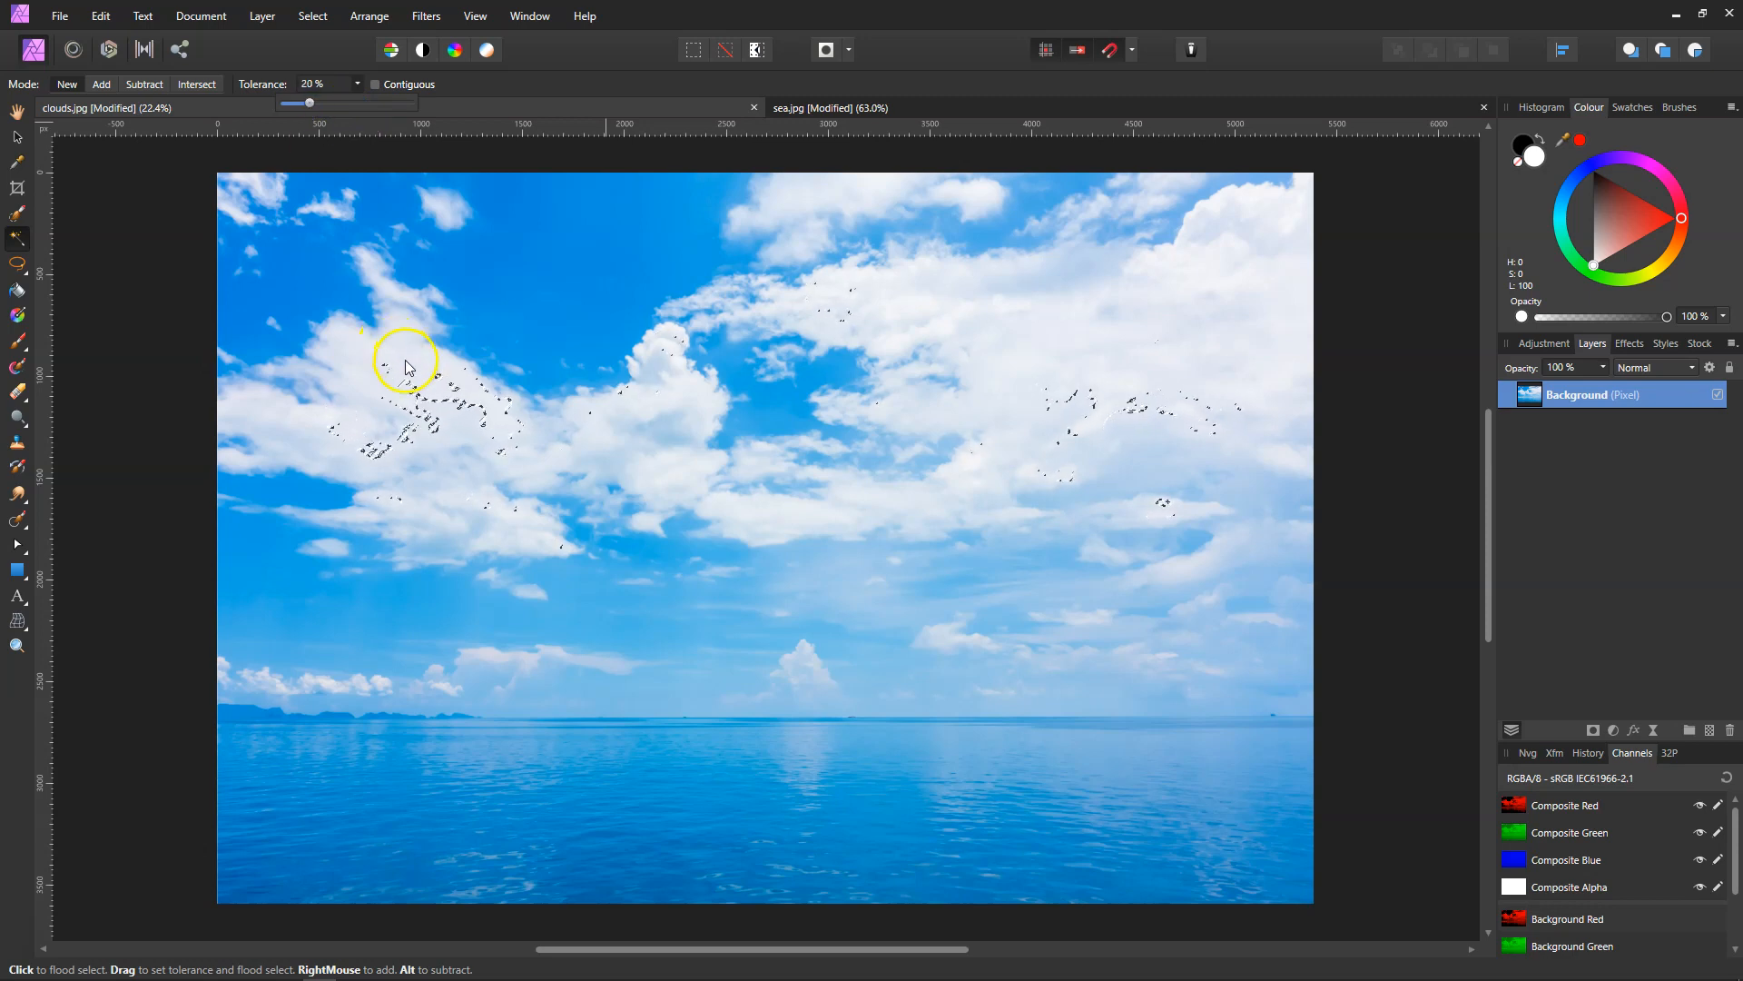
left_click(429, 390)
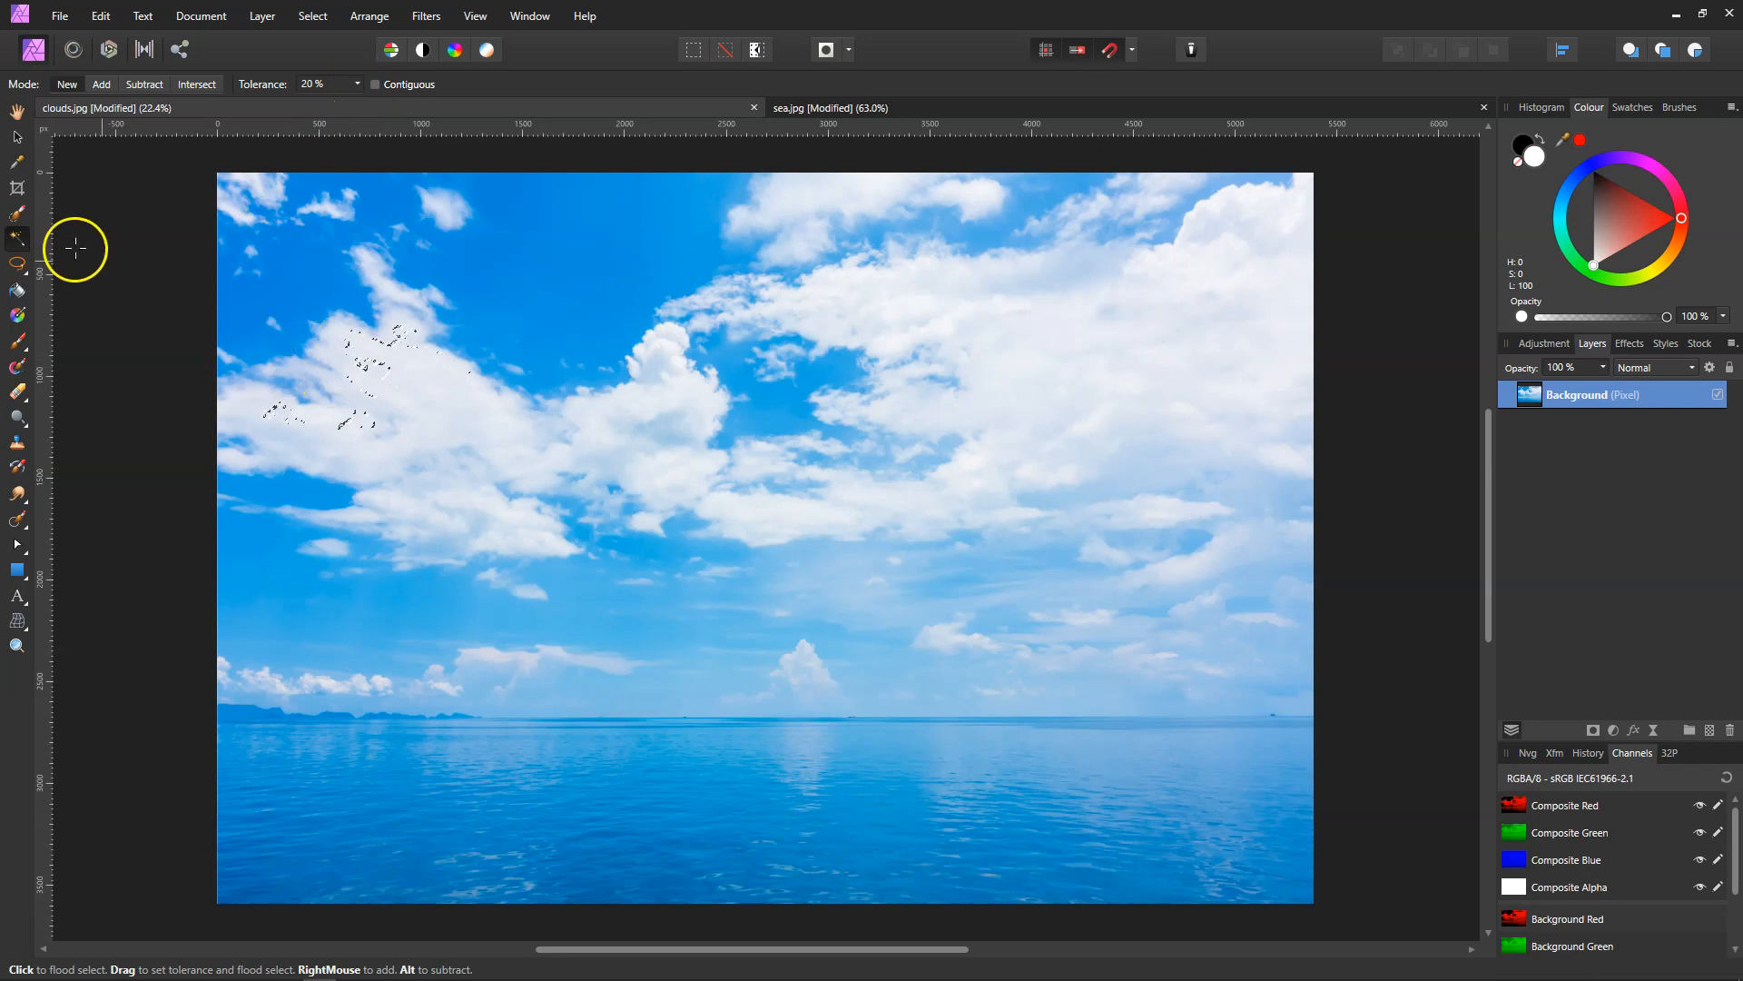
left_click(16, 136)
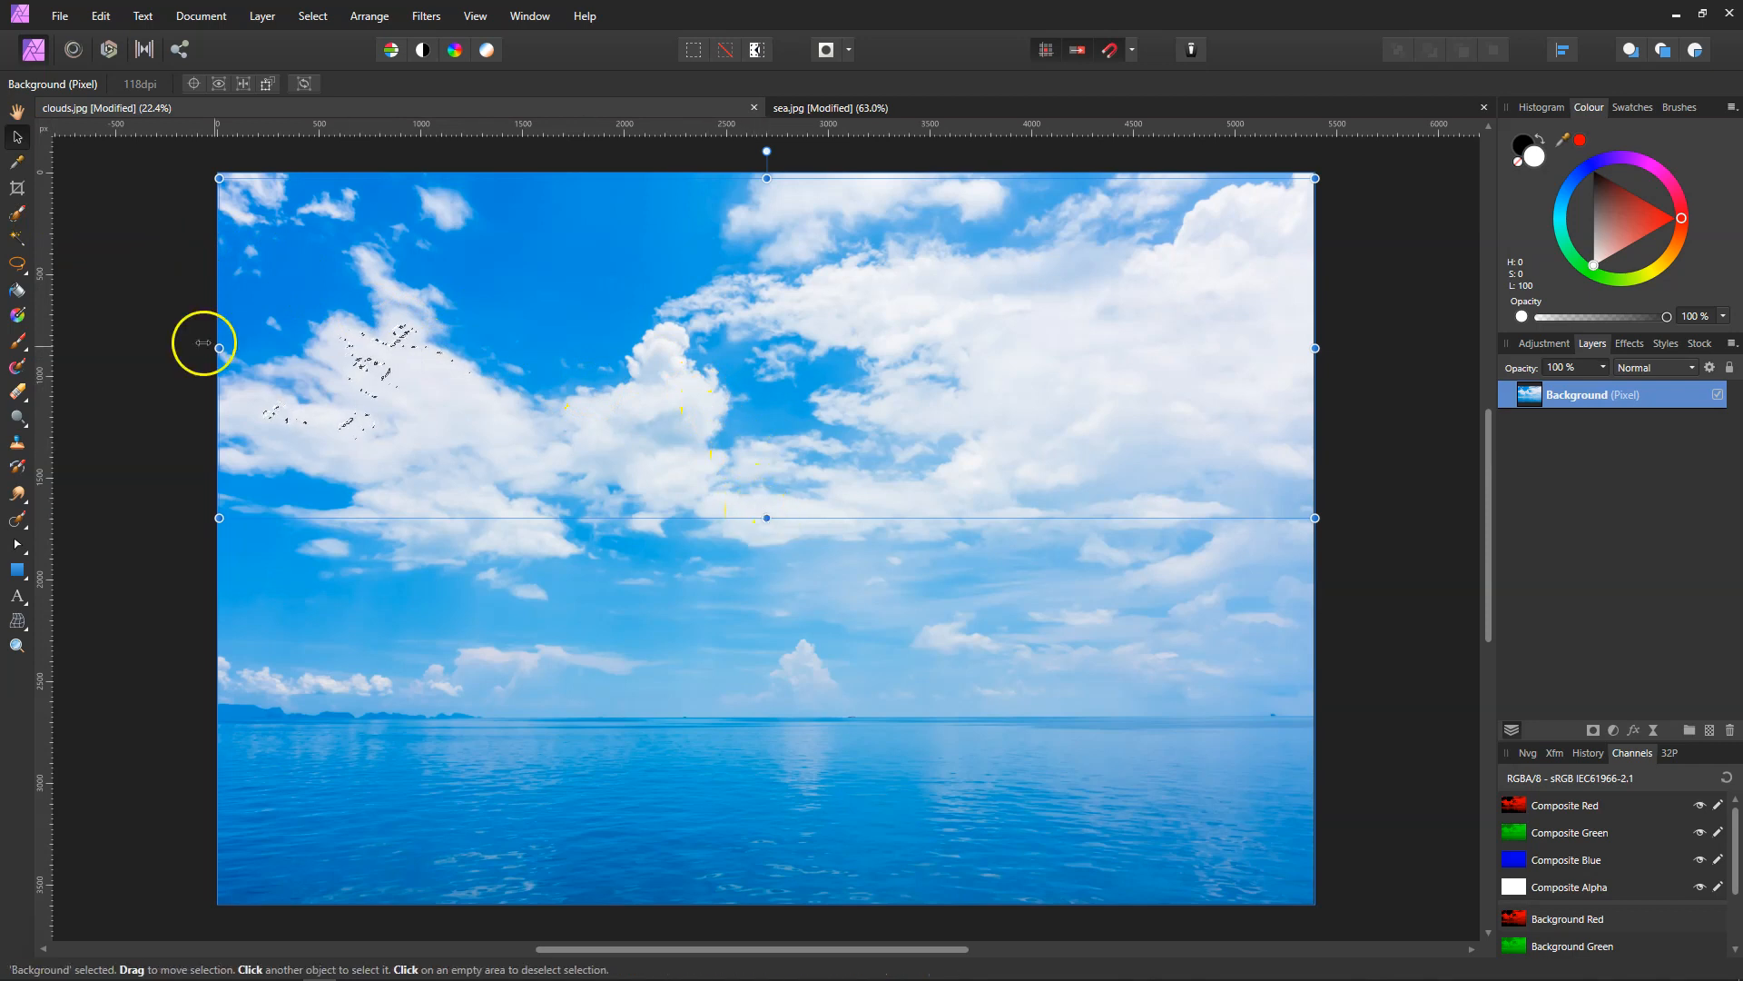
key("ctrl+d")
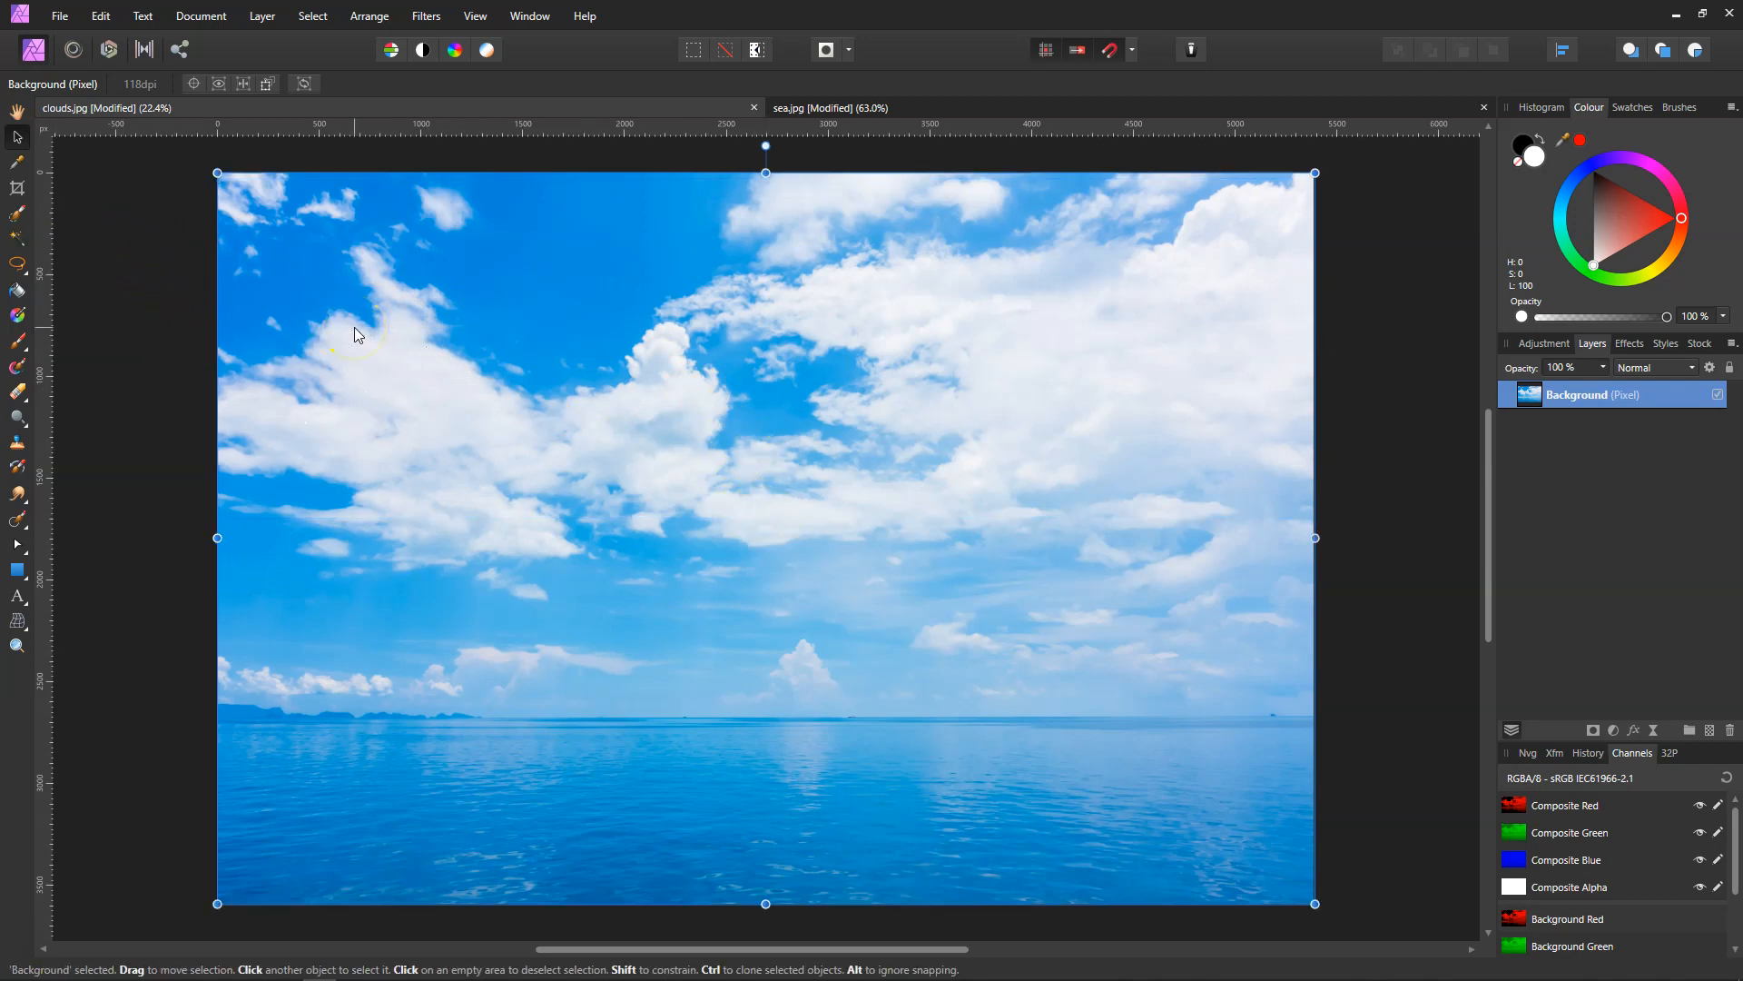
Flood-select the clouds anew, lowering the tolerance to 17% to leave out more of the hazy sky near the horizon
left_click(15, 247)
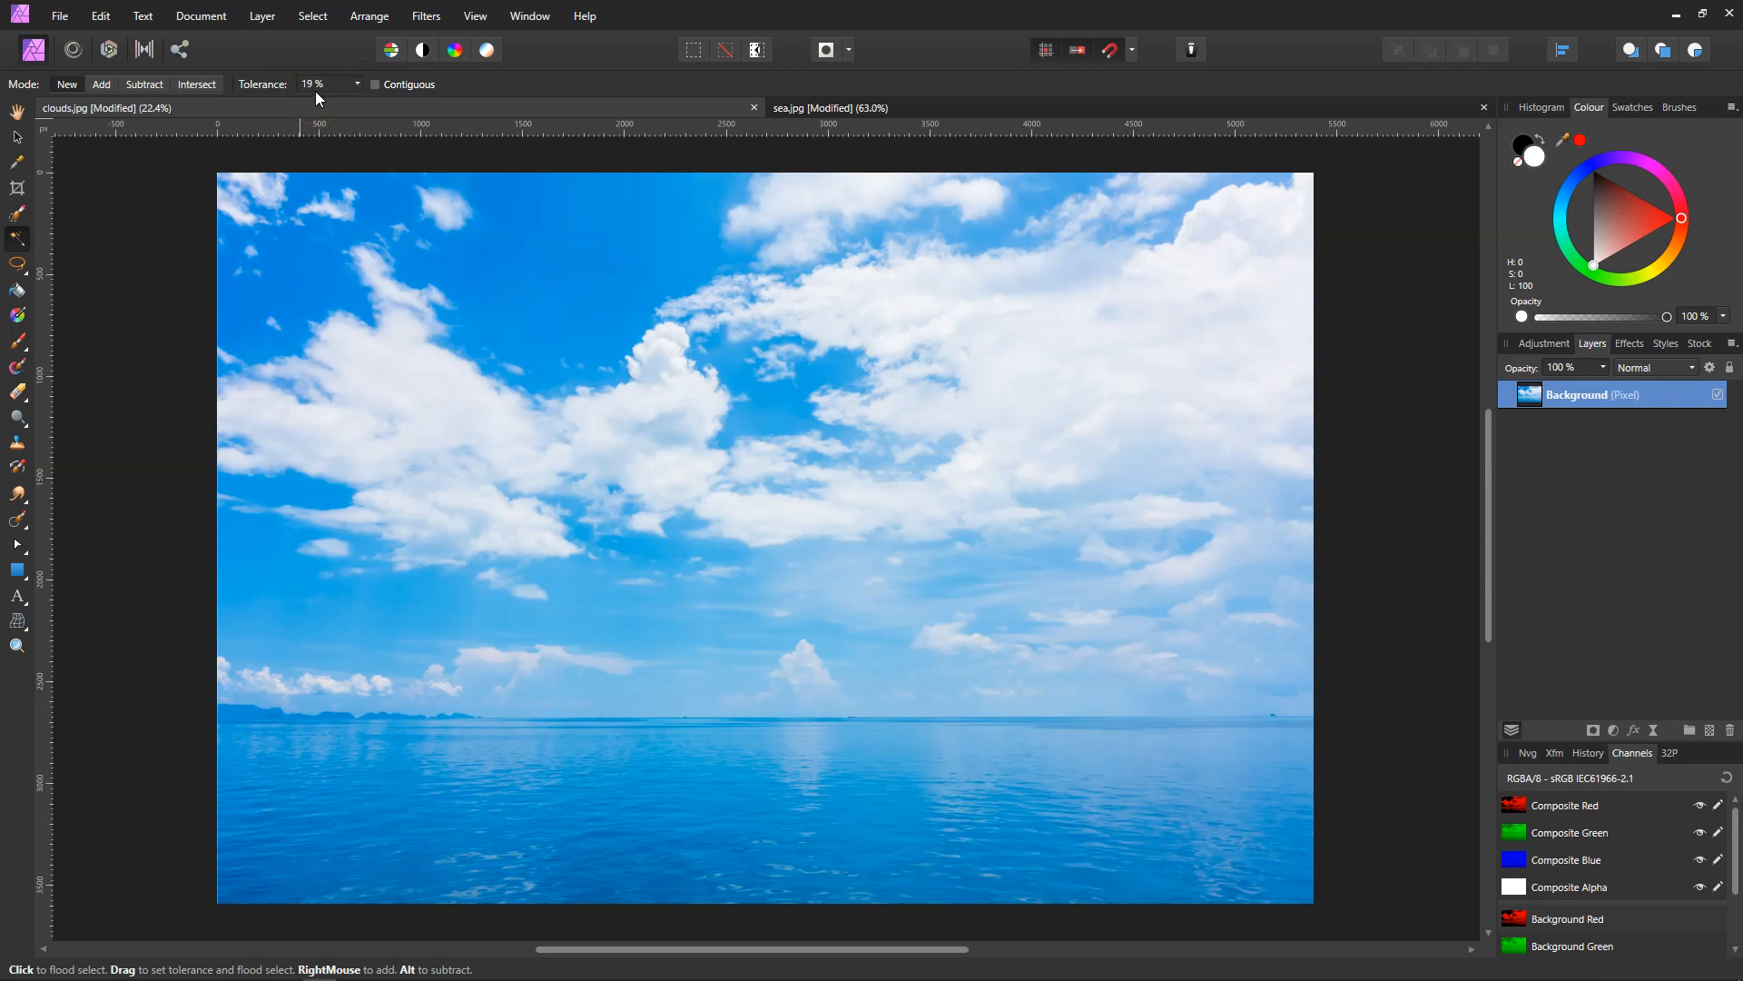
left_click(439, 407)
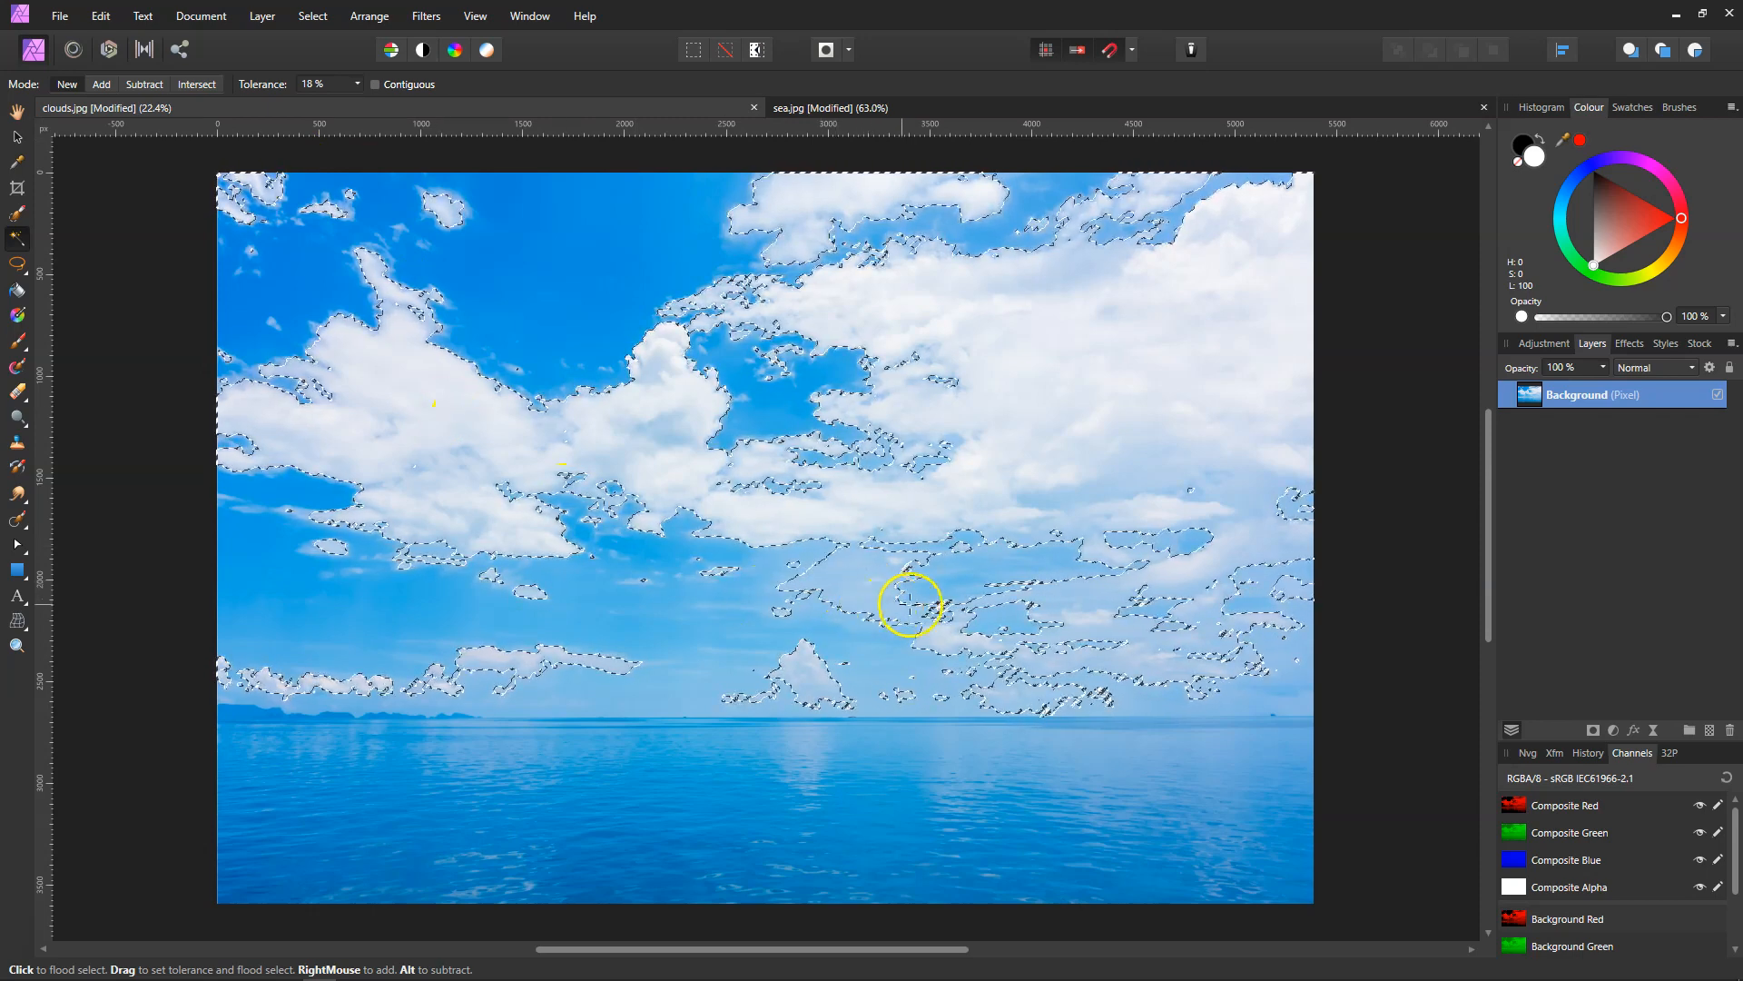
scroll(337, 87, "down", 1)
left_click(397, 367)
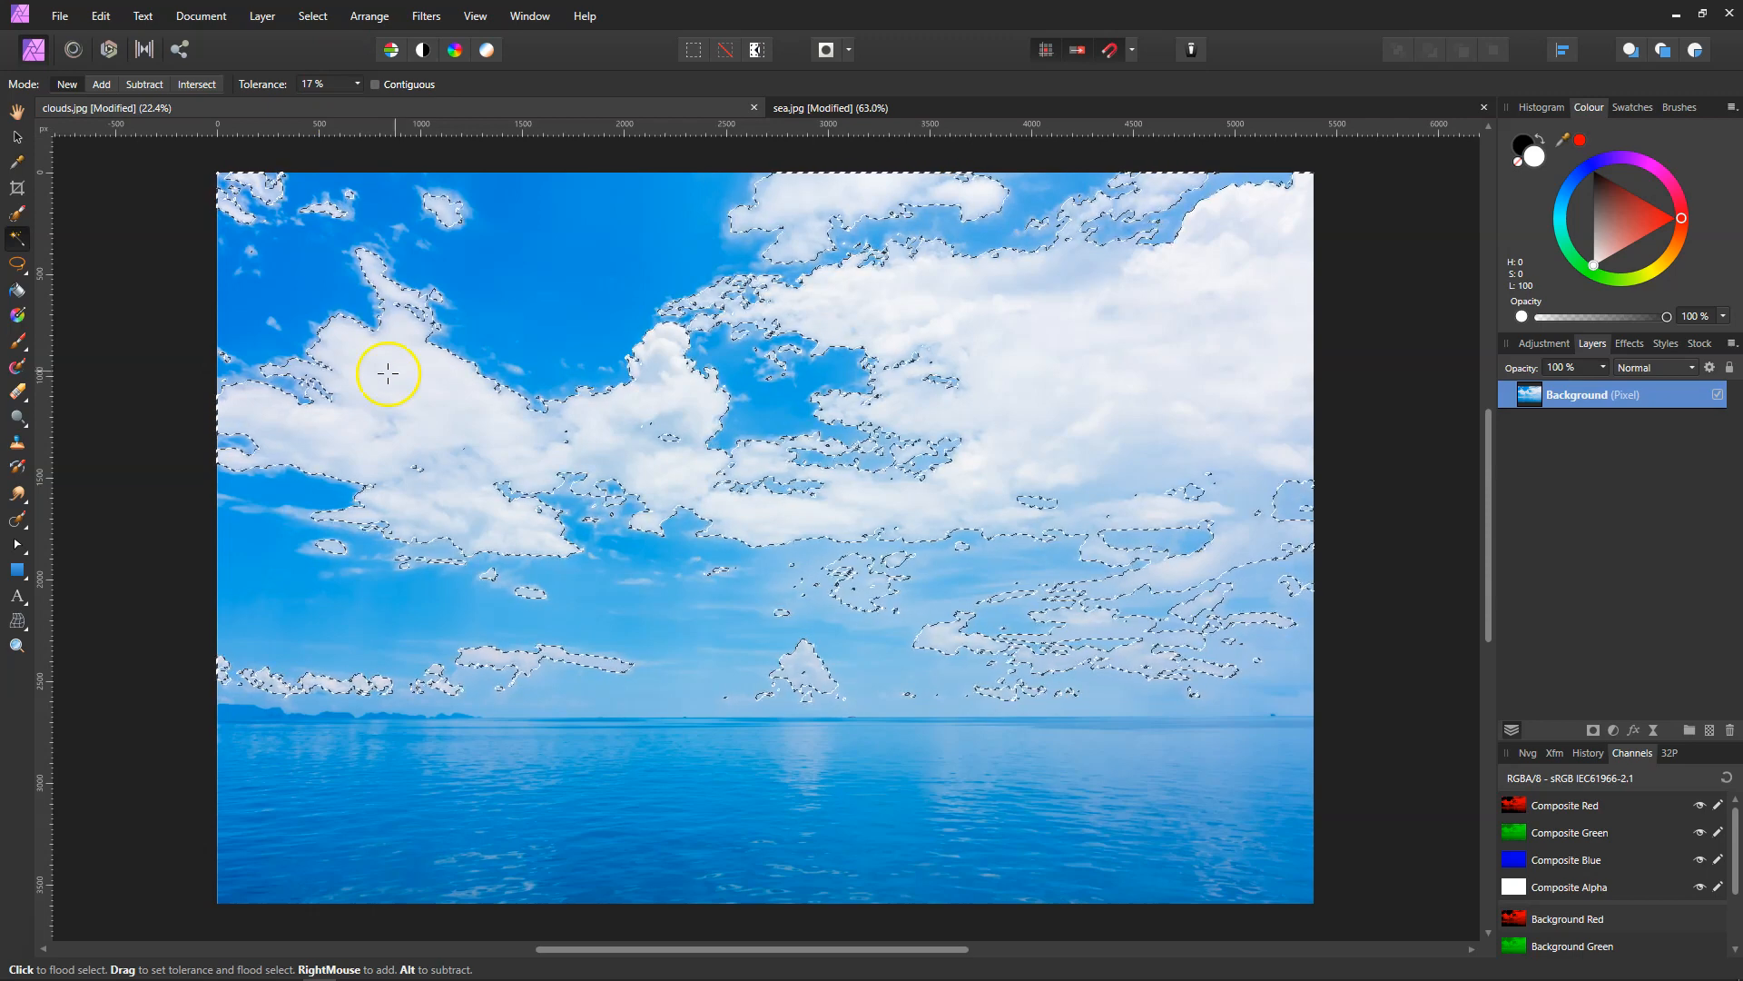
left_click(372, 282)
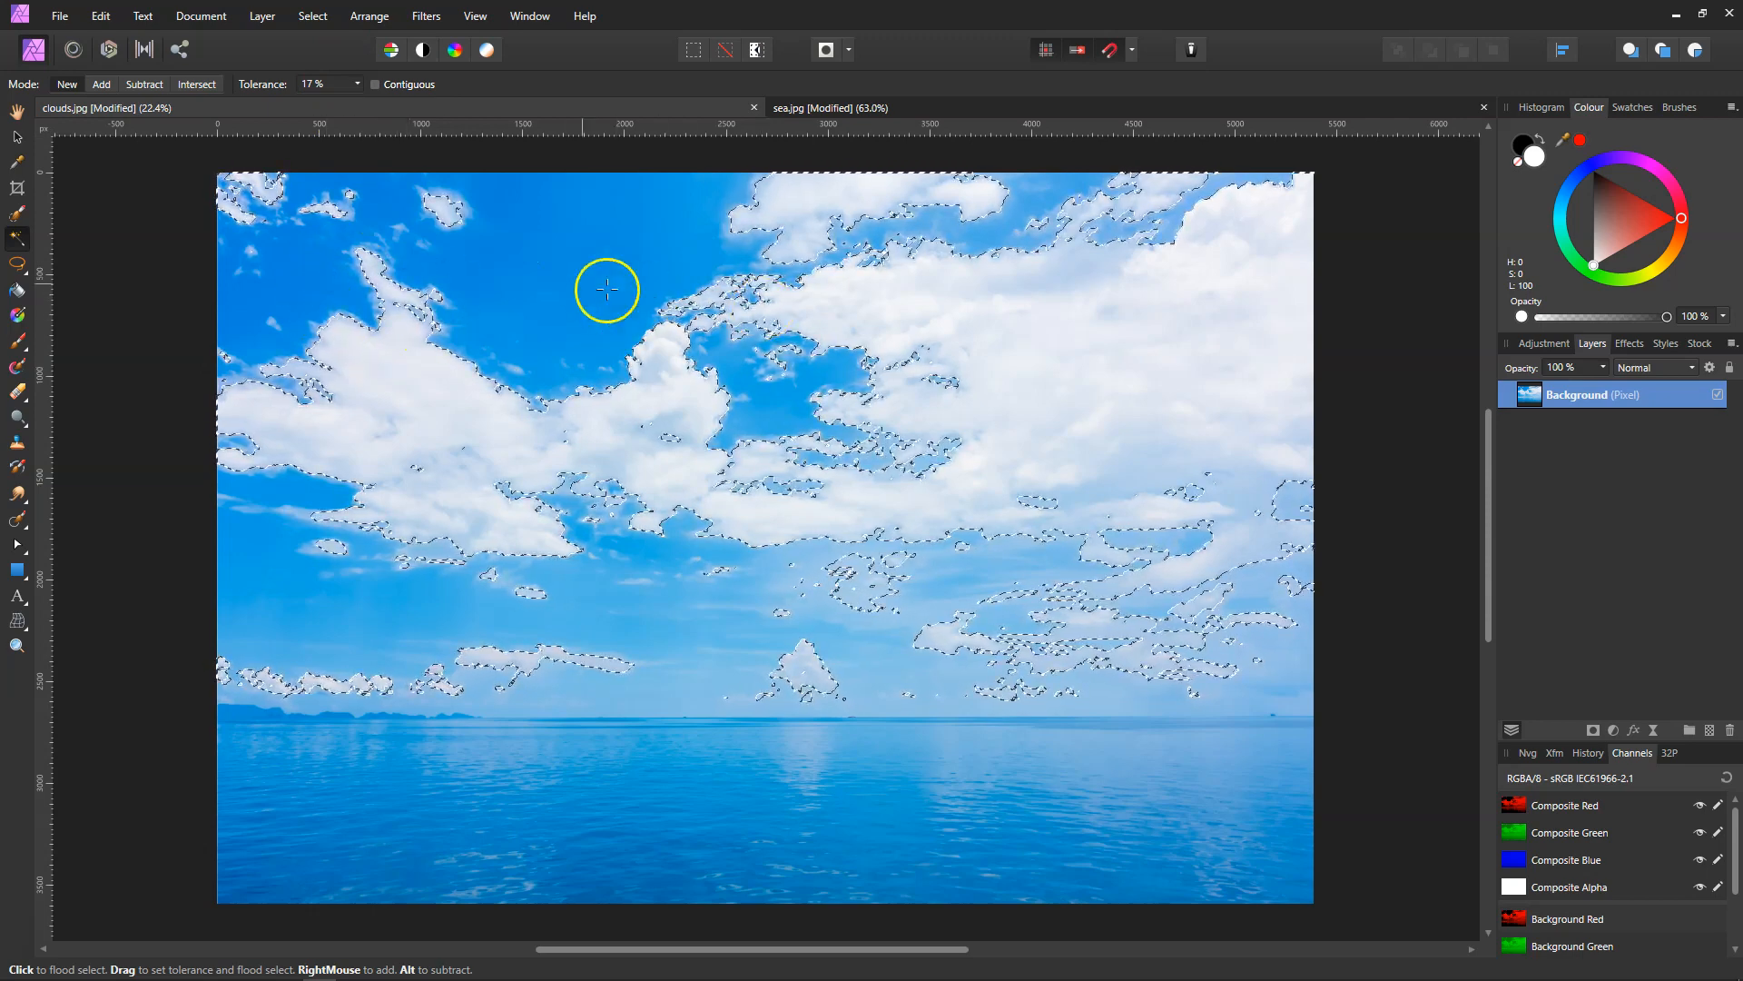
Lower the tolerance stepwise to 15% and reselect the clouds
scroll(312, 88, "down", 1)
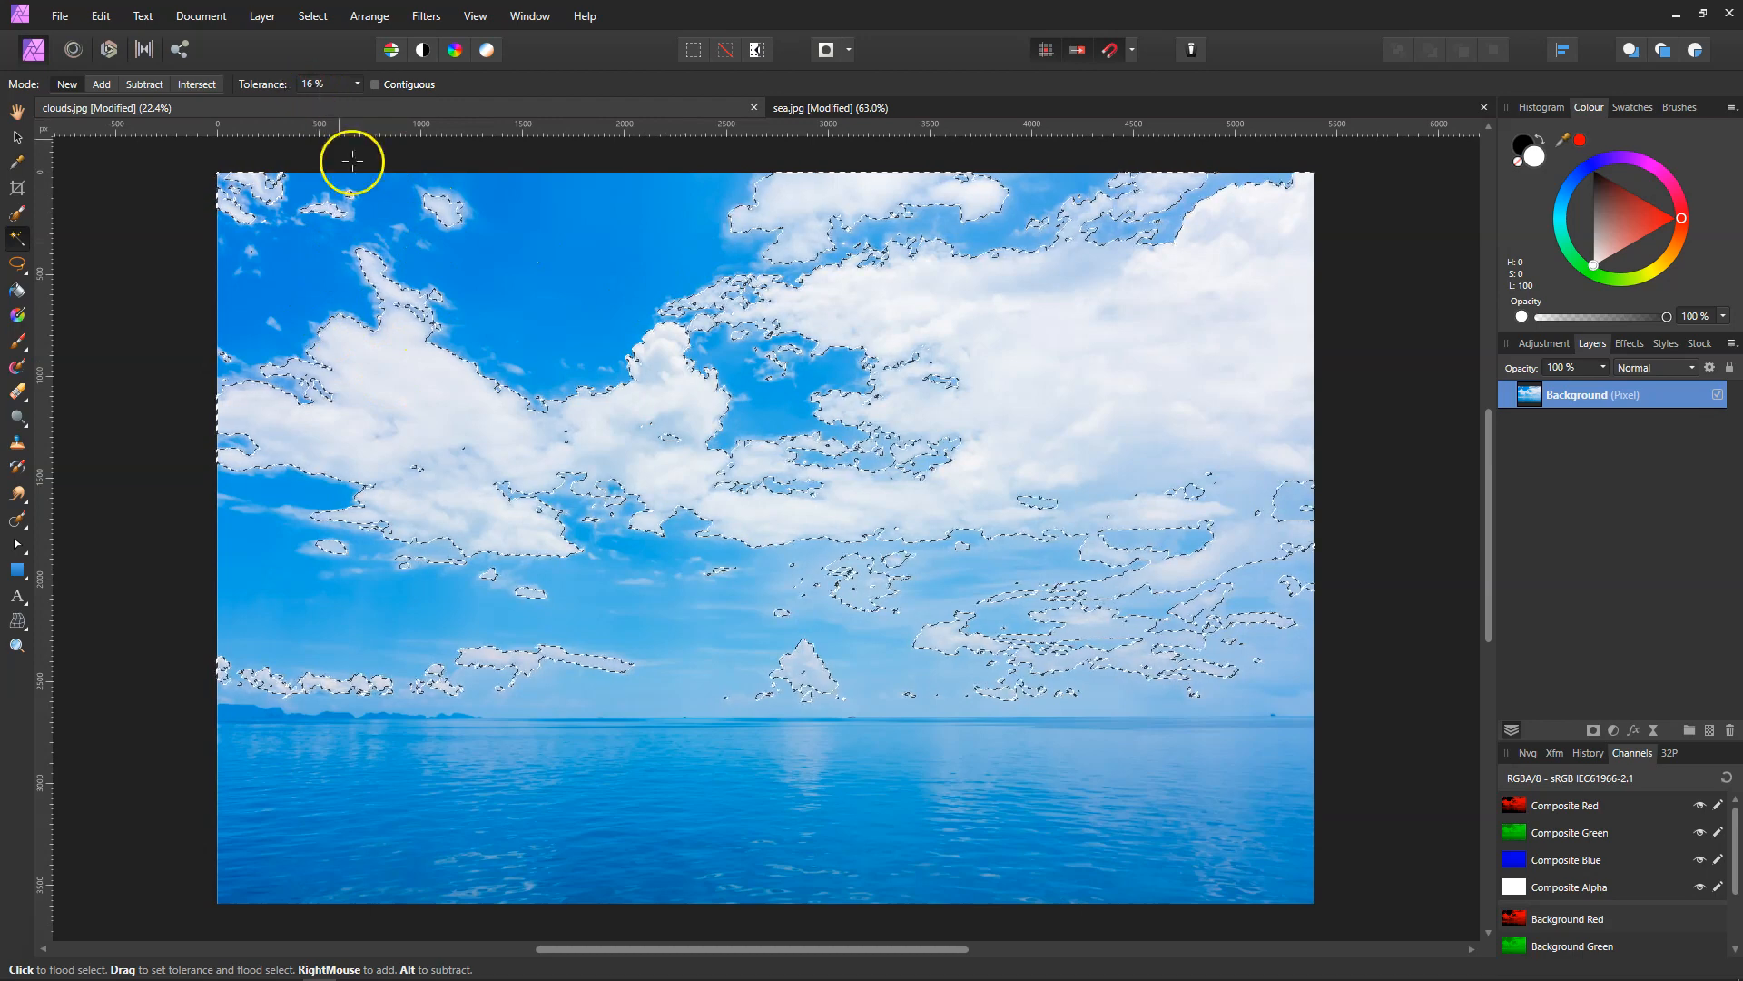
left_click(424, 397)
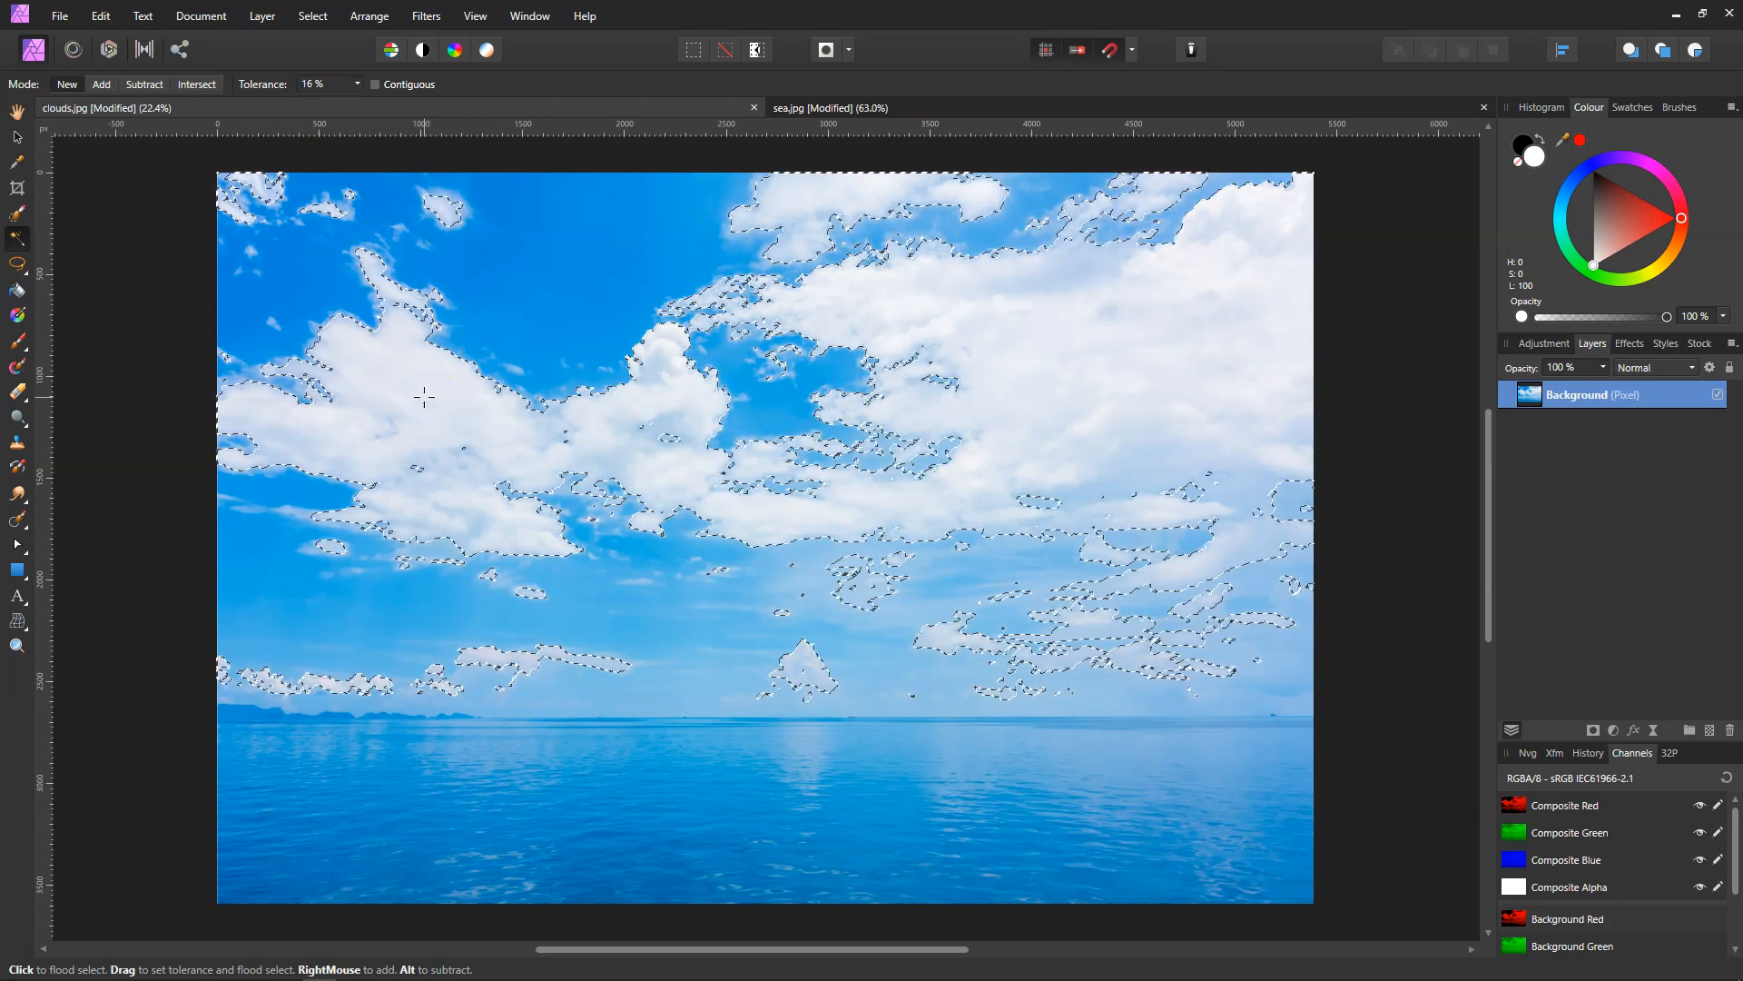
scroll(319, 79, "down", 1)
left_click(393, 389)
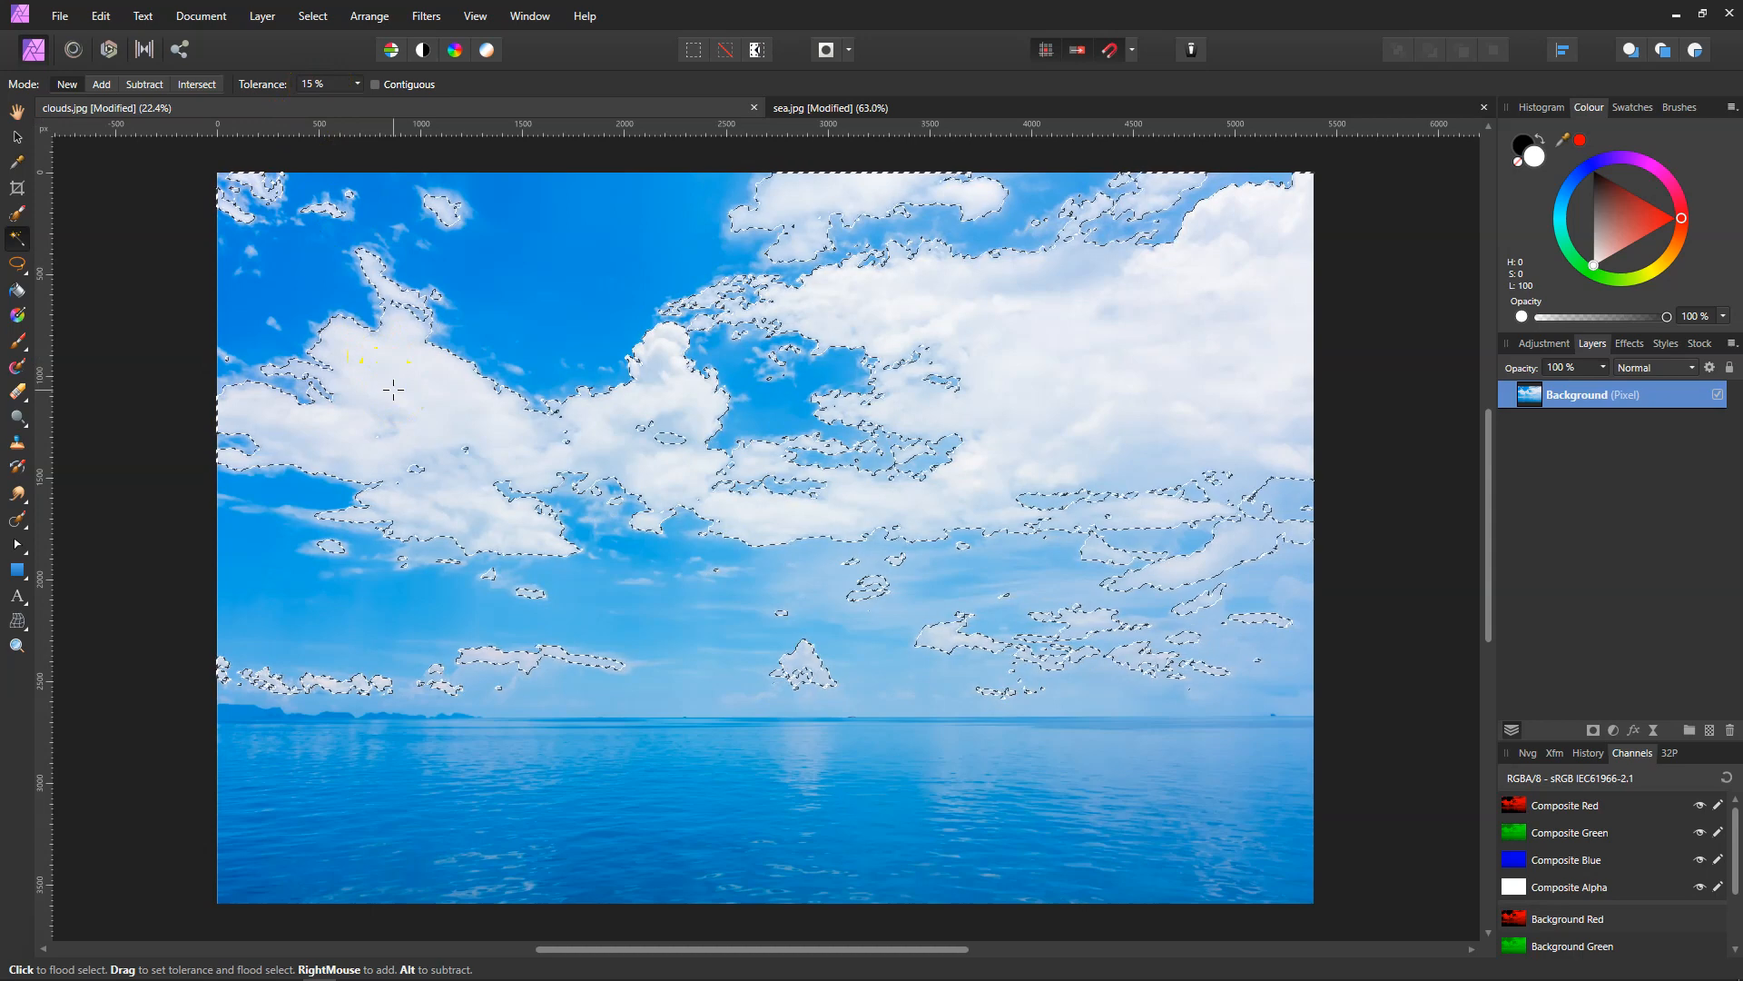
Raise the tolerance to 17% and flood-select the clouds again
left_click(318, 159)
left_click_drag(413, 375, 415, 375)
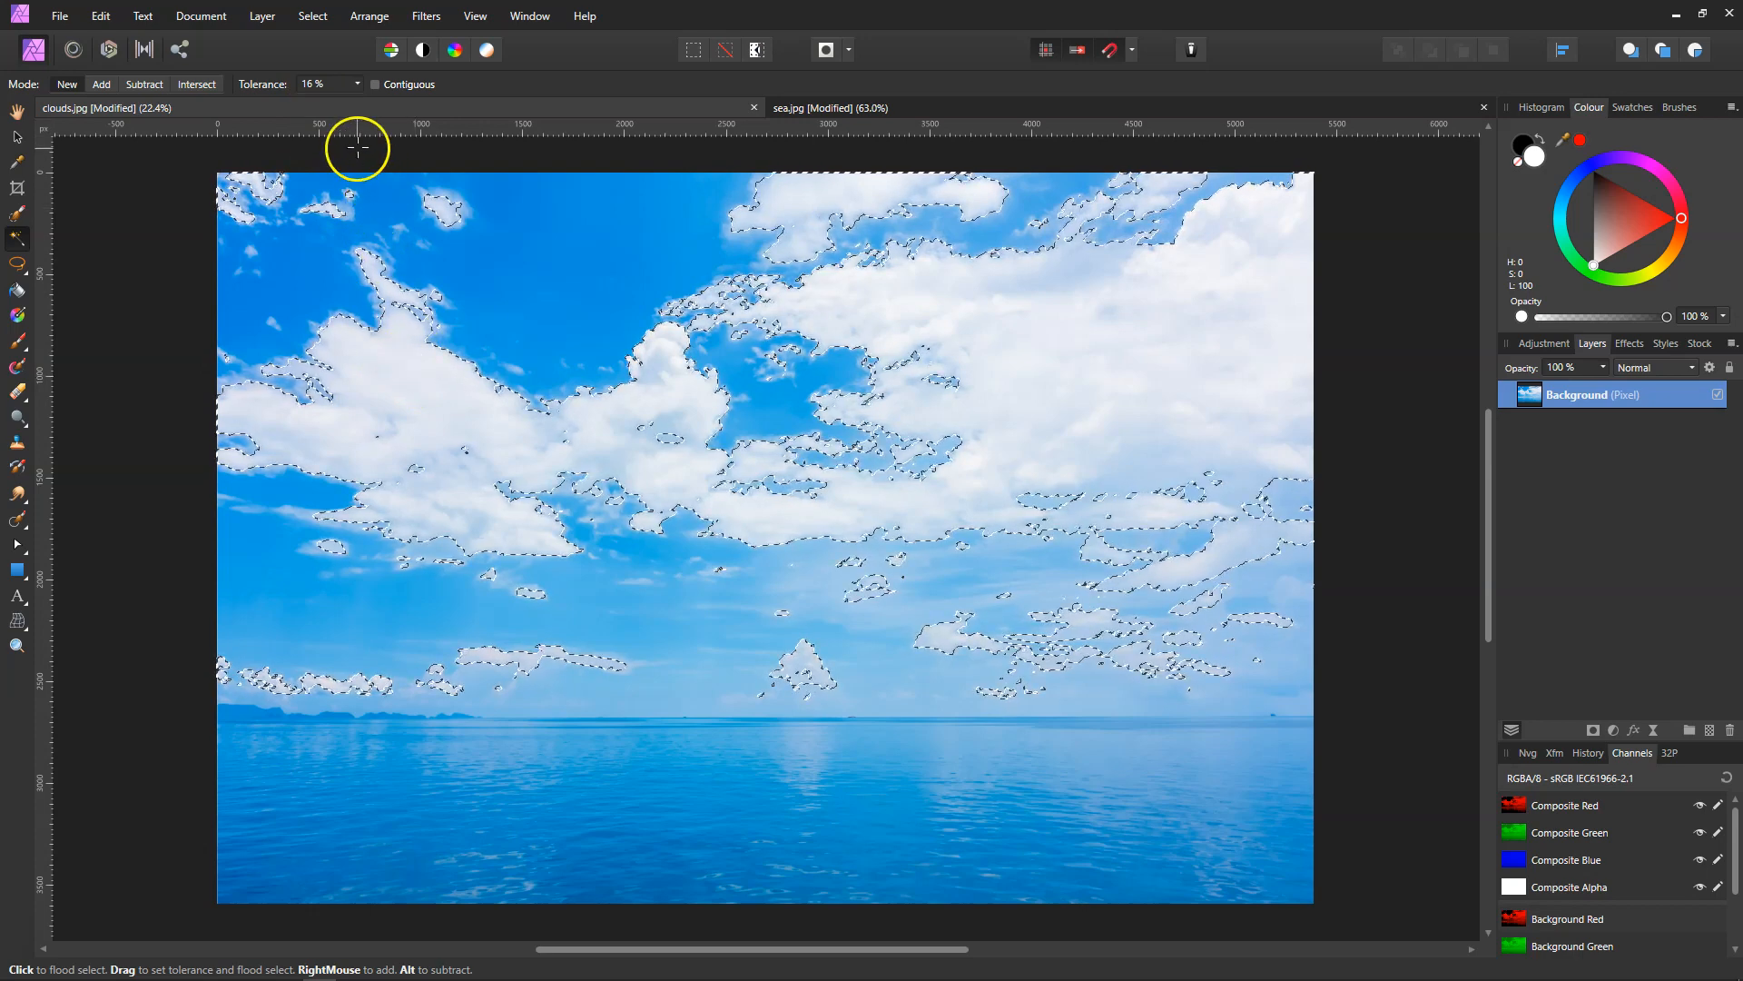
left_click_drag(420, 377, 431, 386)
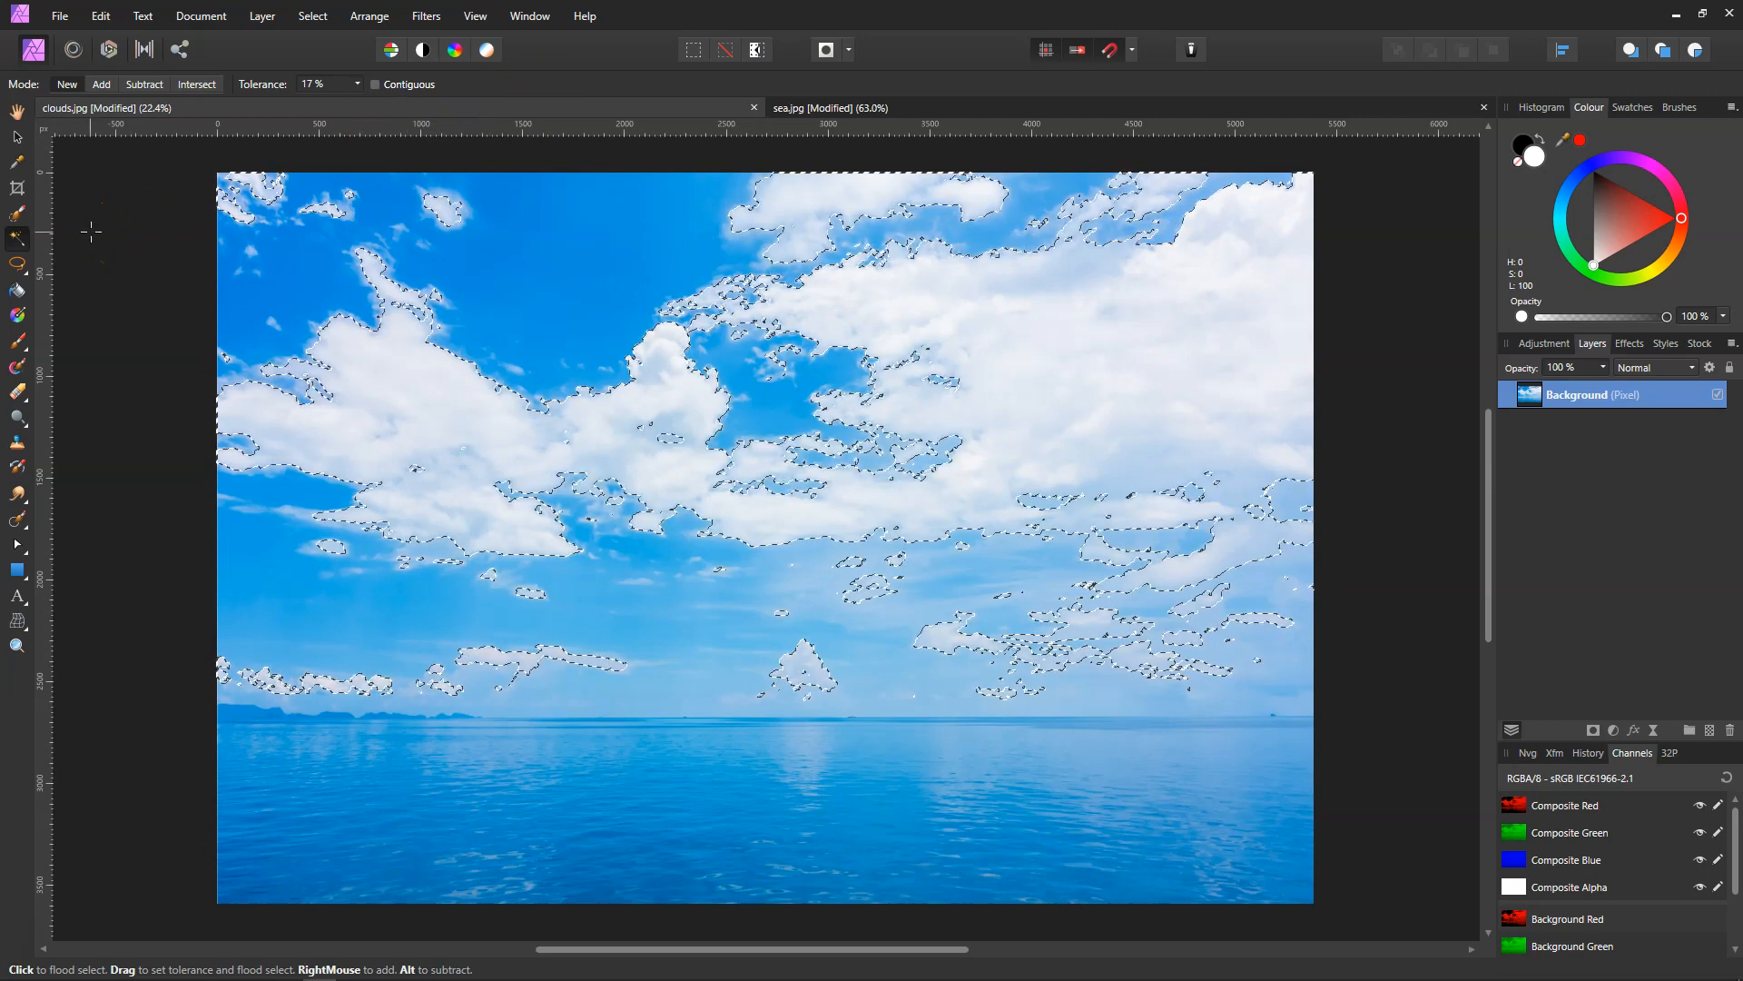
Refine the cloud selection with a 5% border width and a slight feather
left_click(17, 216)
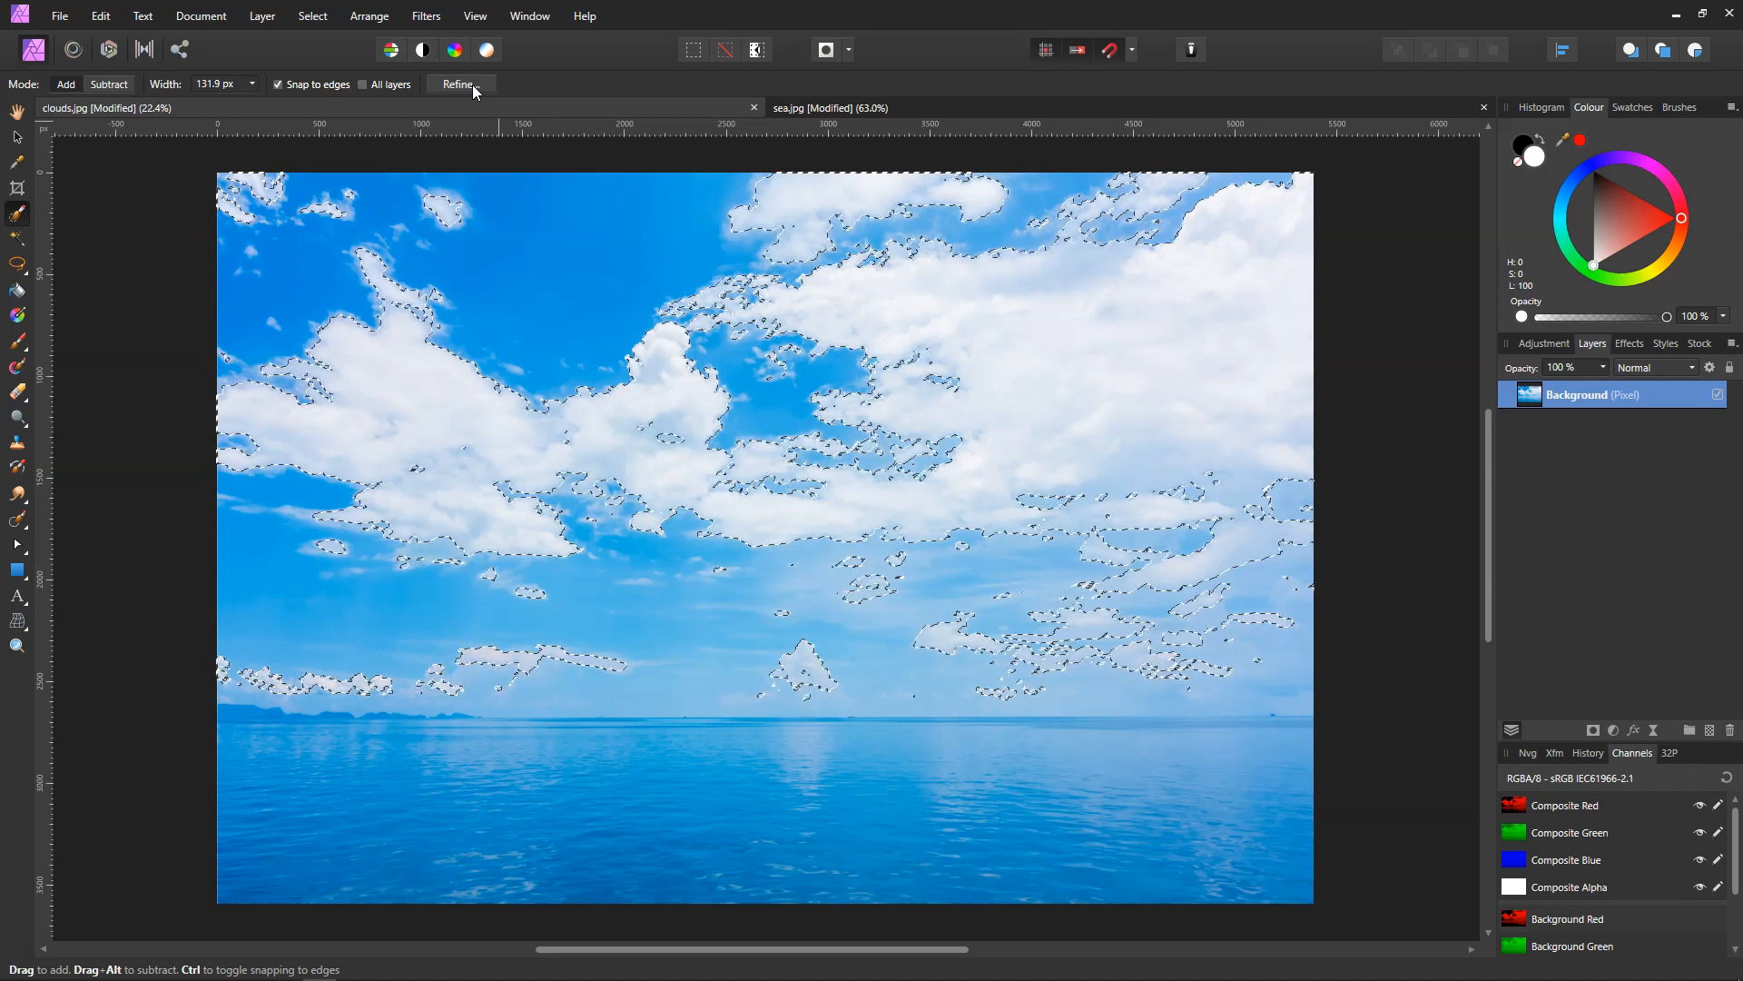
left_click(472, 85)
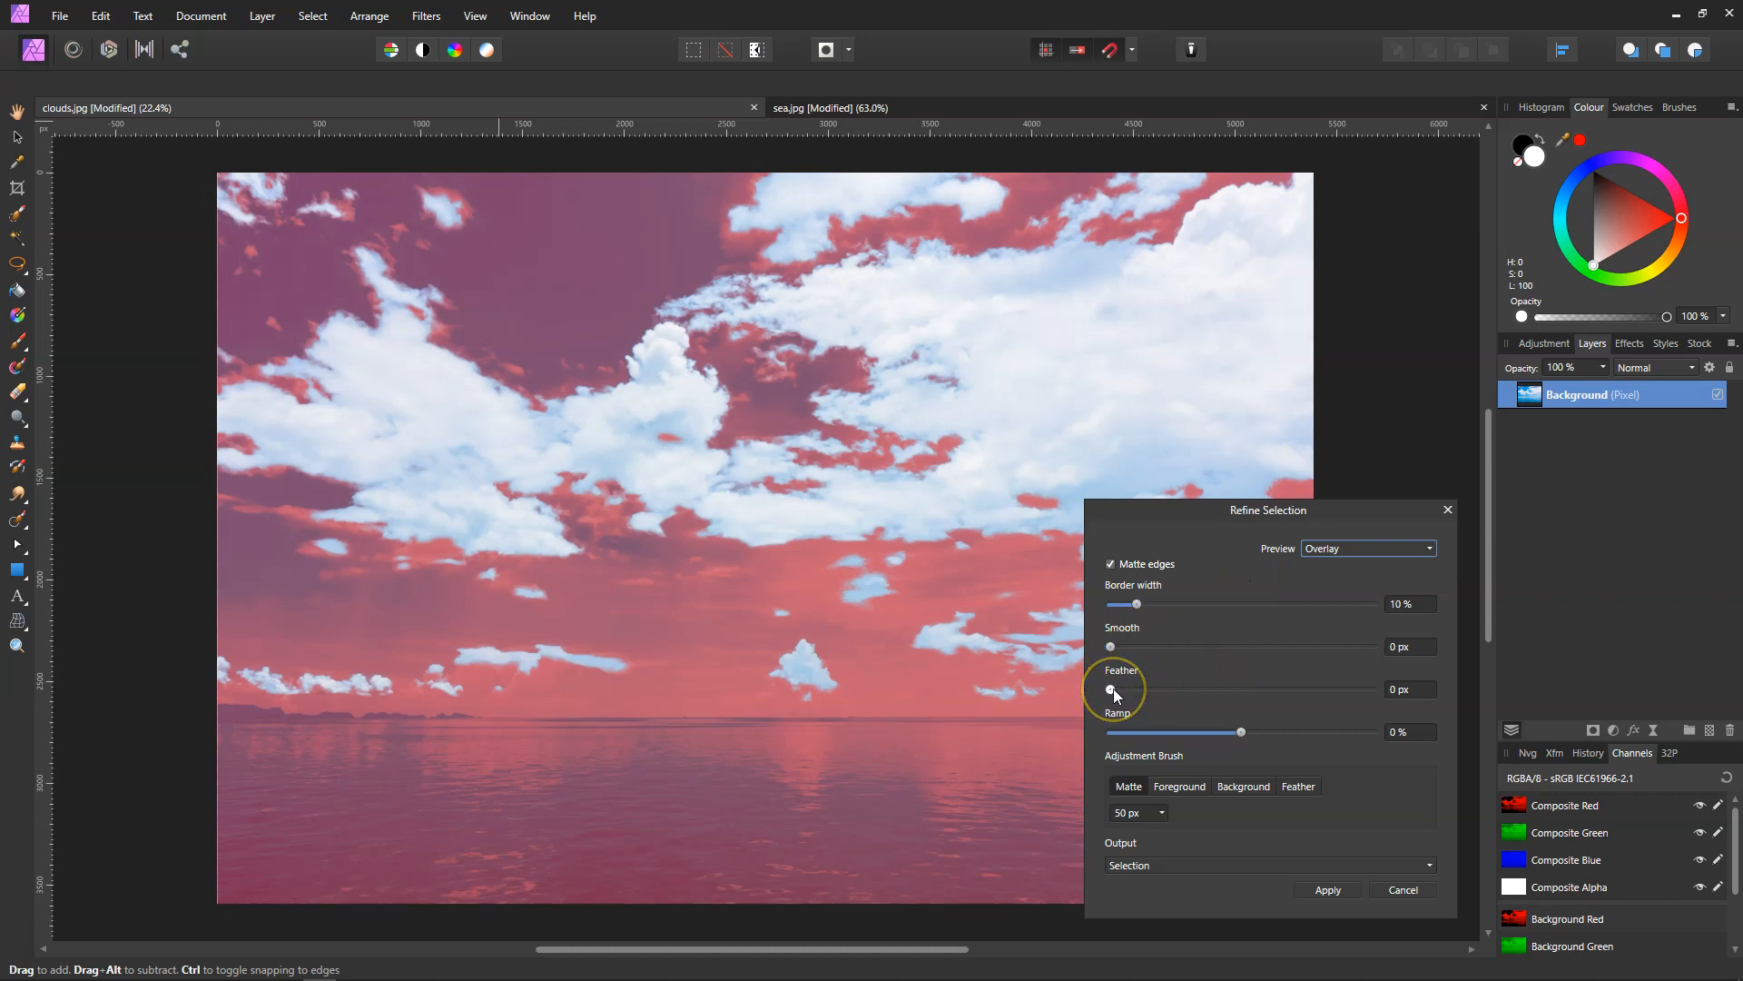
left_click(1133, 616)
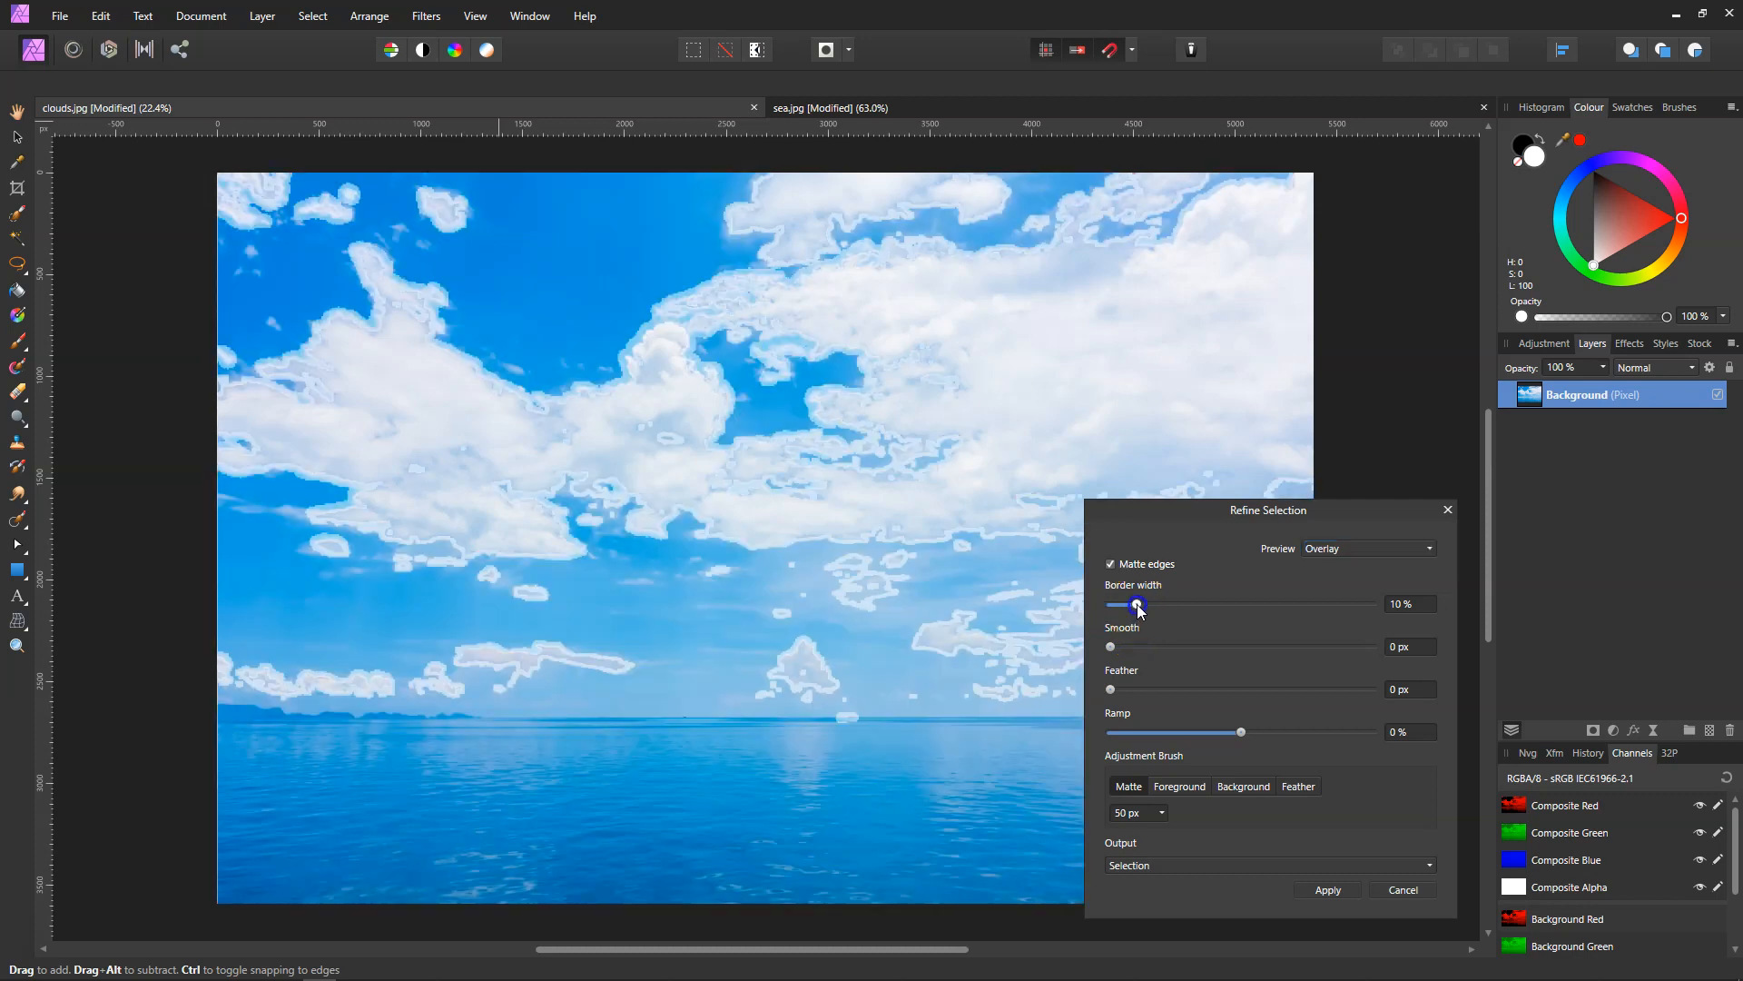
left_click_drag(1137, 609, 1126, 607)
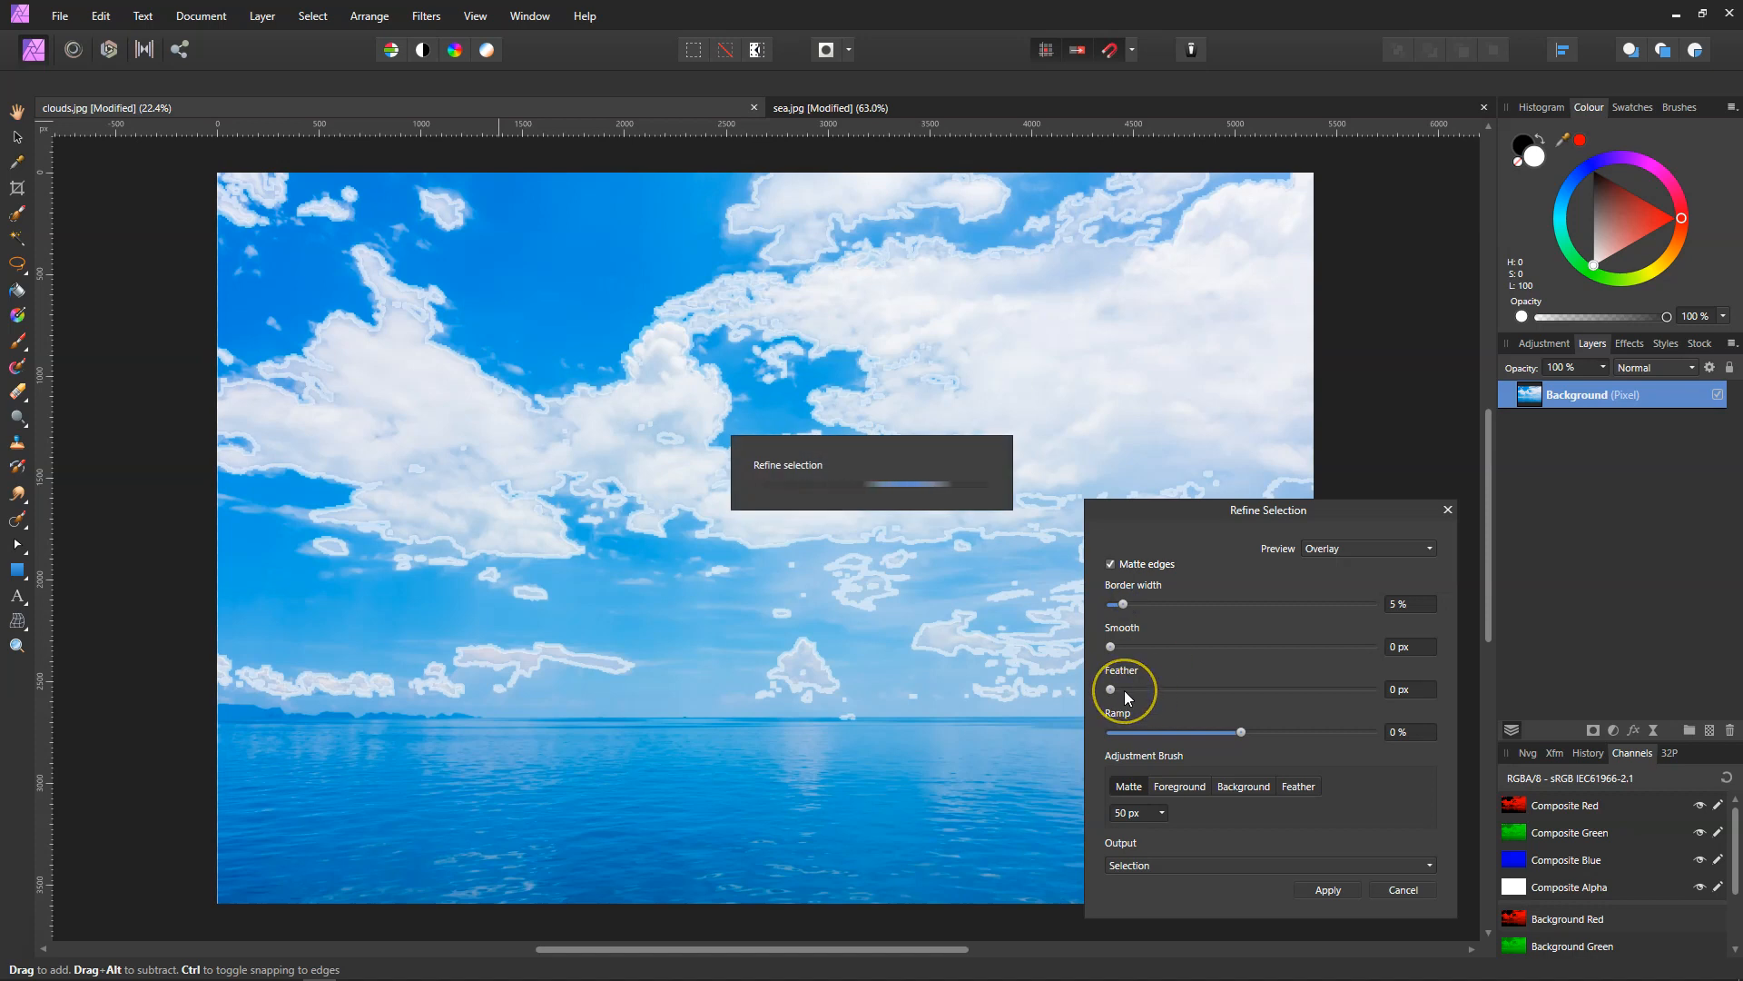
left_click_drag(1113, 688, 1119, 692)
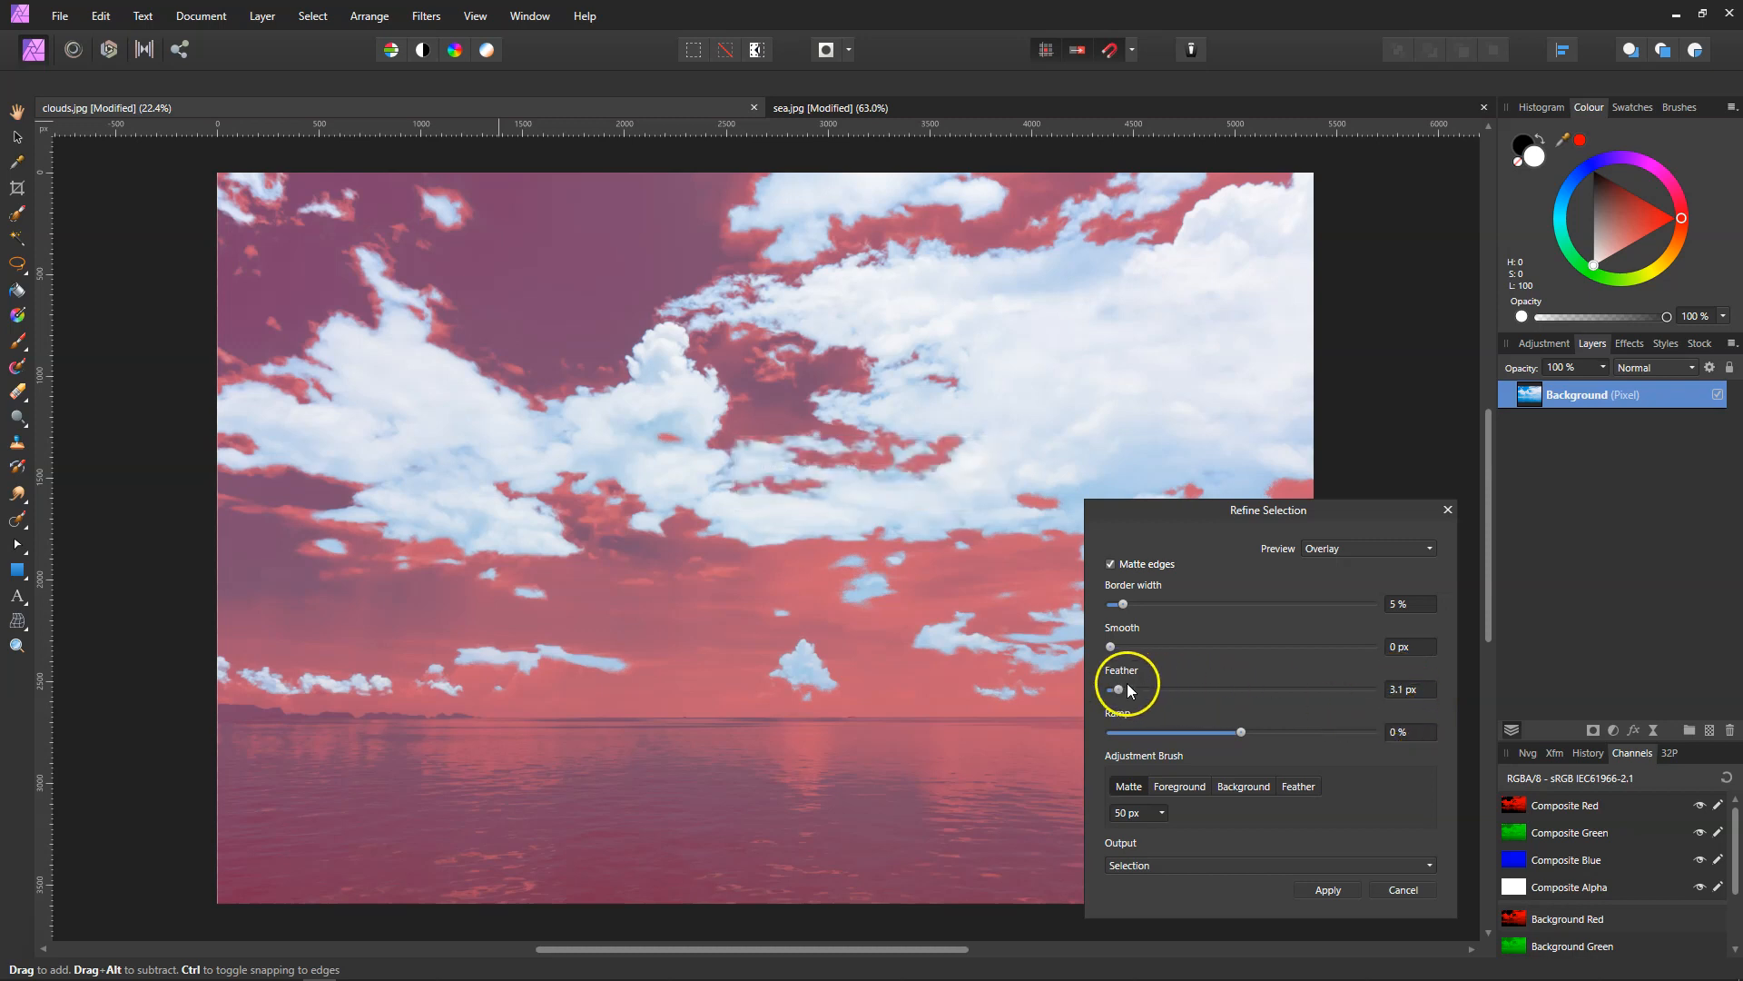
left_click_drag(1120, 684, 1128, 692)
Output the refined cloud selection as a mask on the Background layer
left_click(1421, 865)
left_click(1179, 905)
left_click(1321, 891)
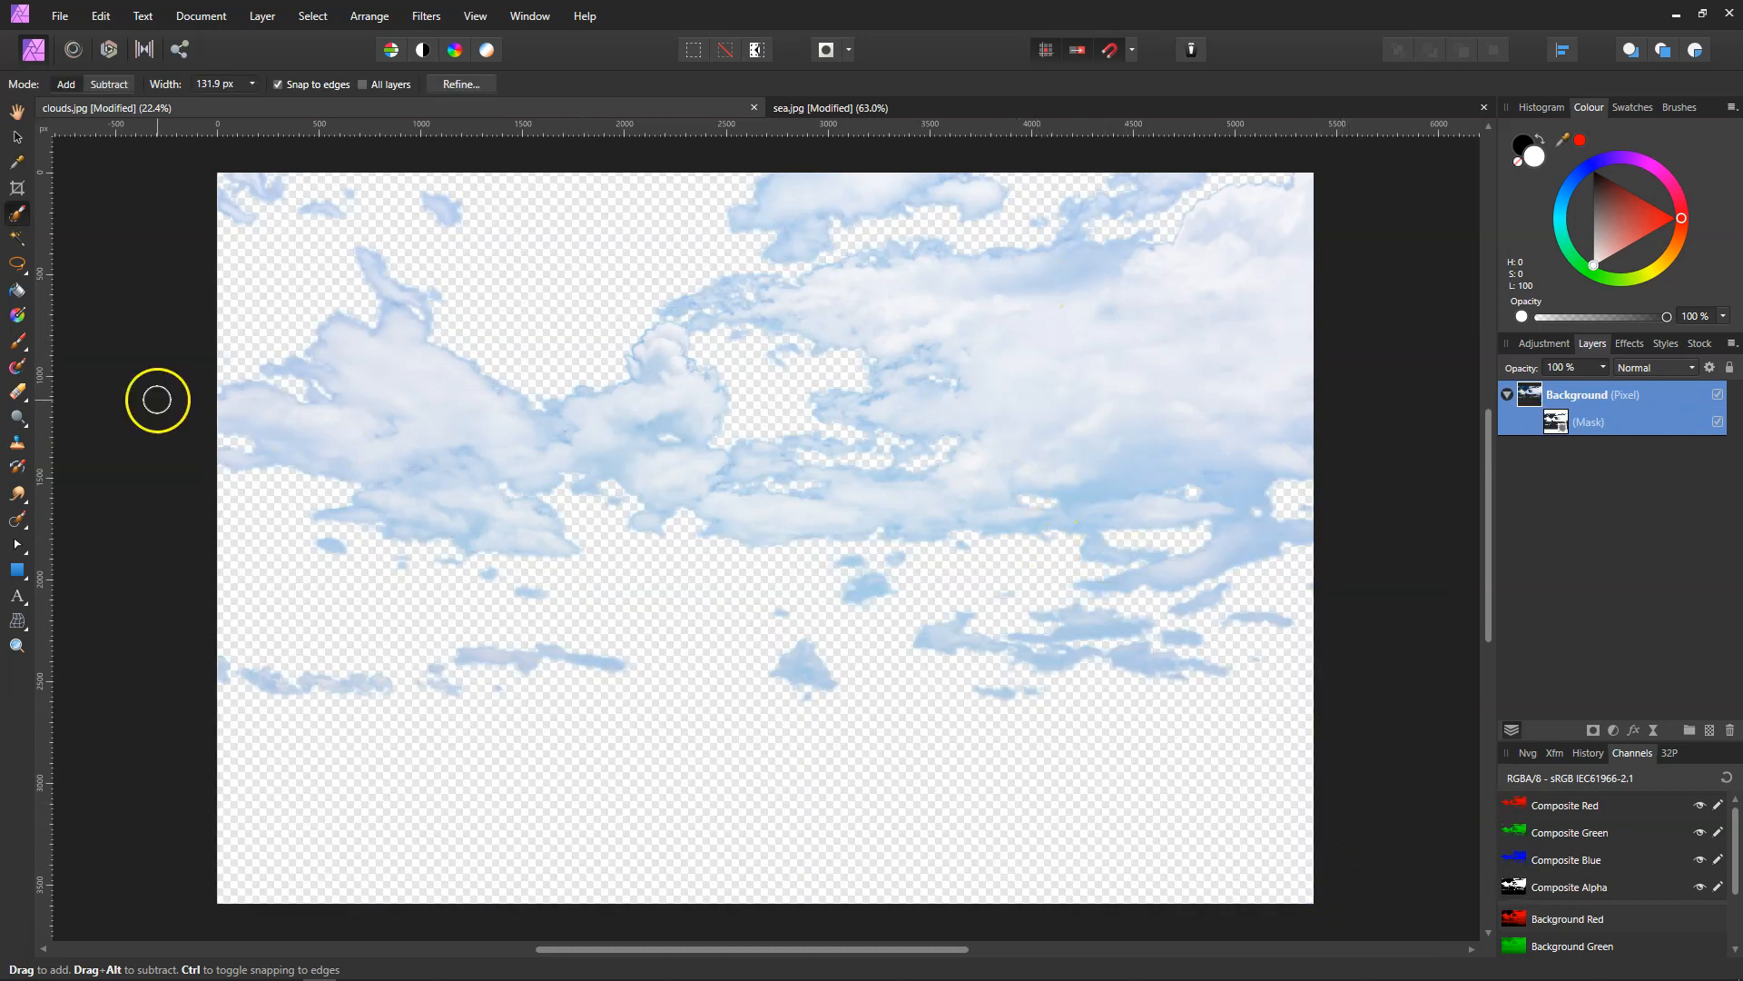
Copy the masked cloud layer with its mask collapsed and paste it into the sea.jpg document
left_click(16, 136)
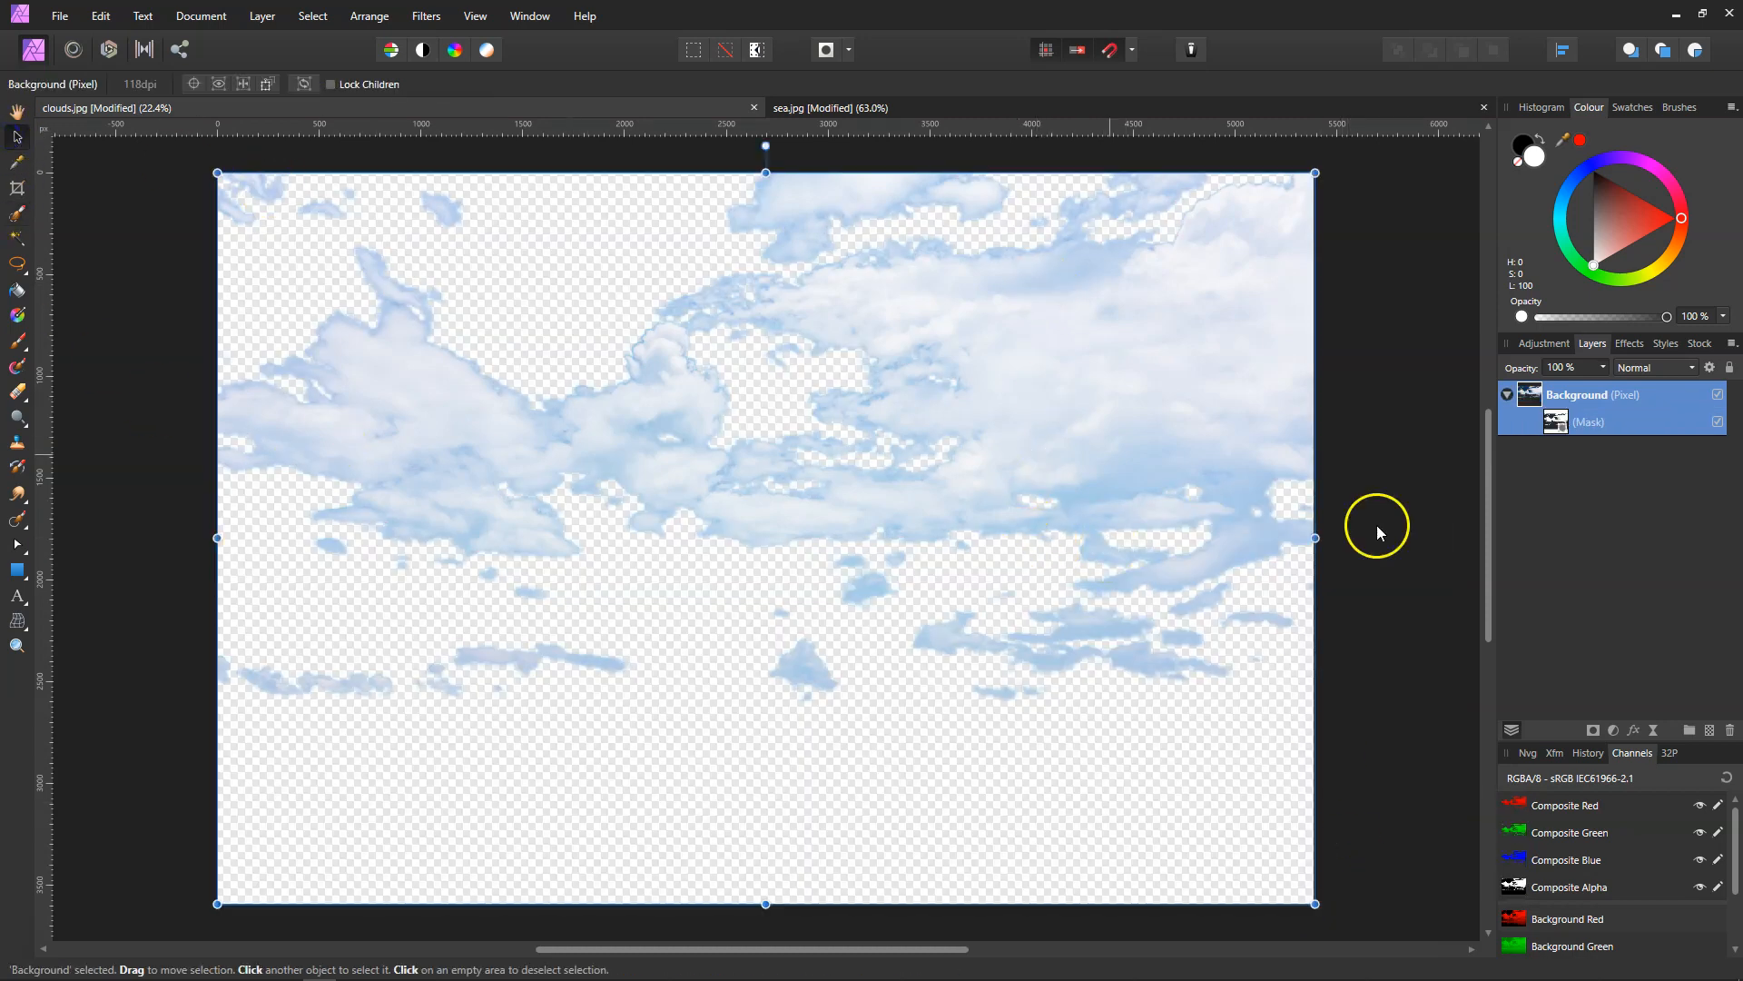
left_click(1507, 394)
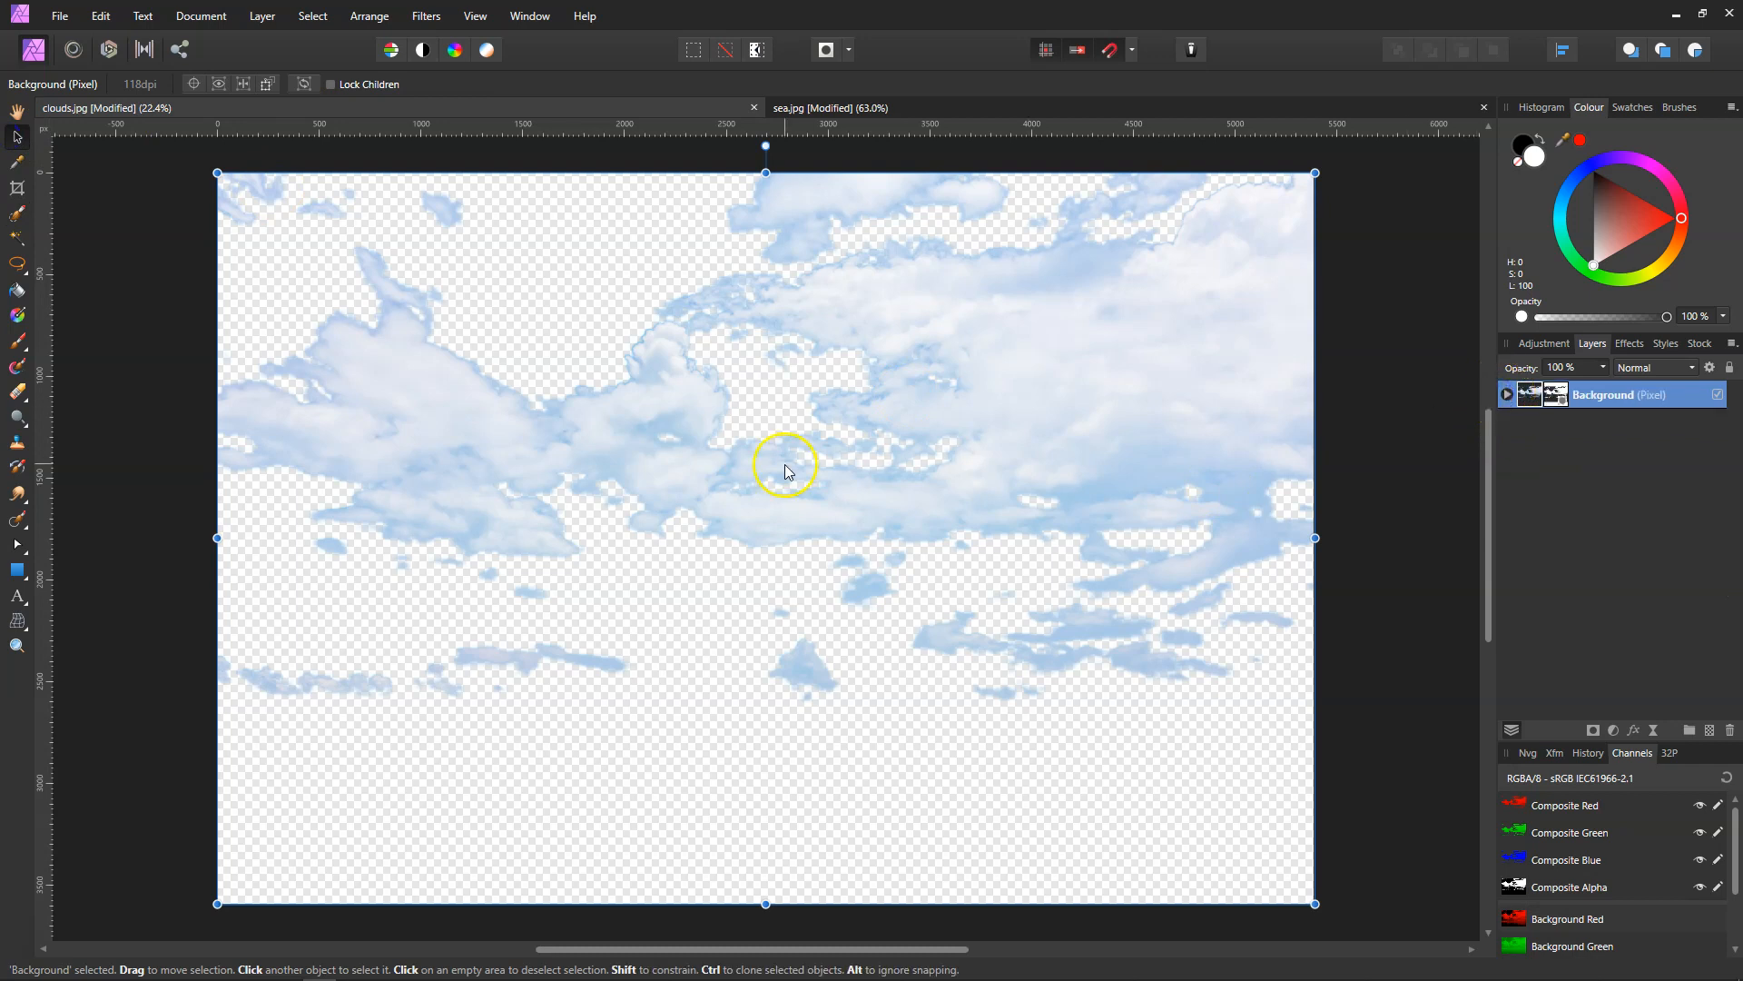
left_click(749, 446)
left_click(926, 109)
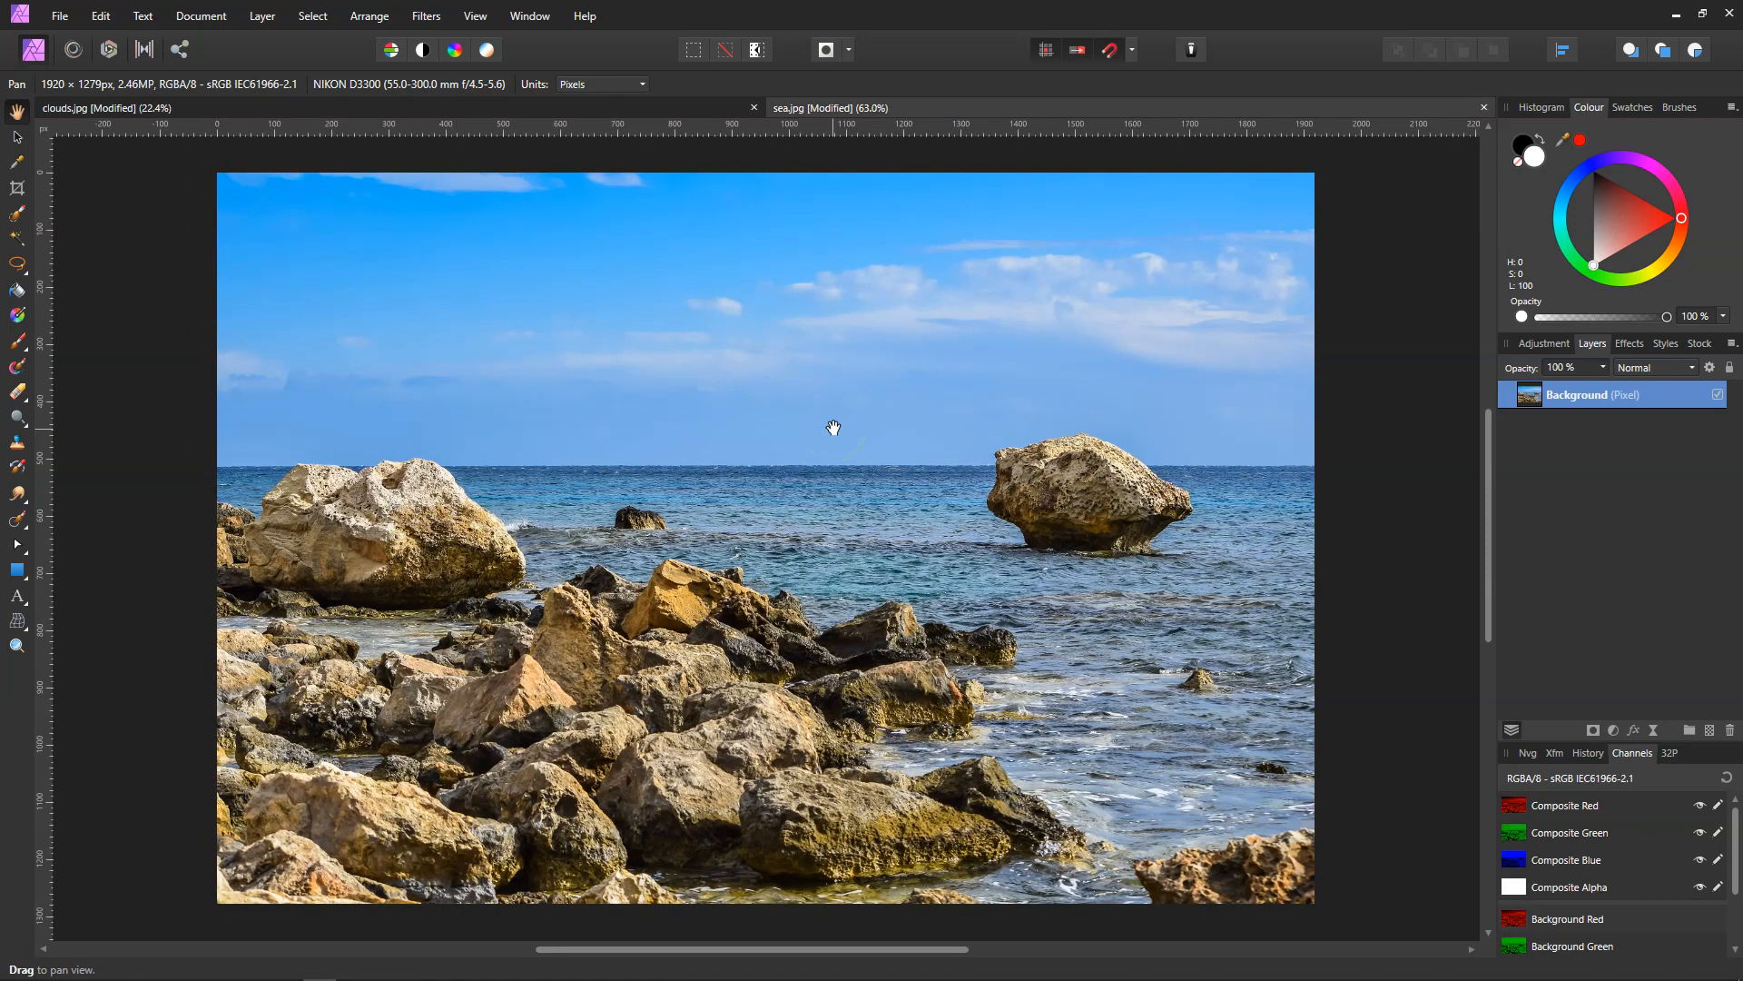
key("ctrl+v")
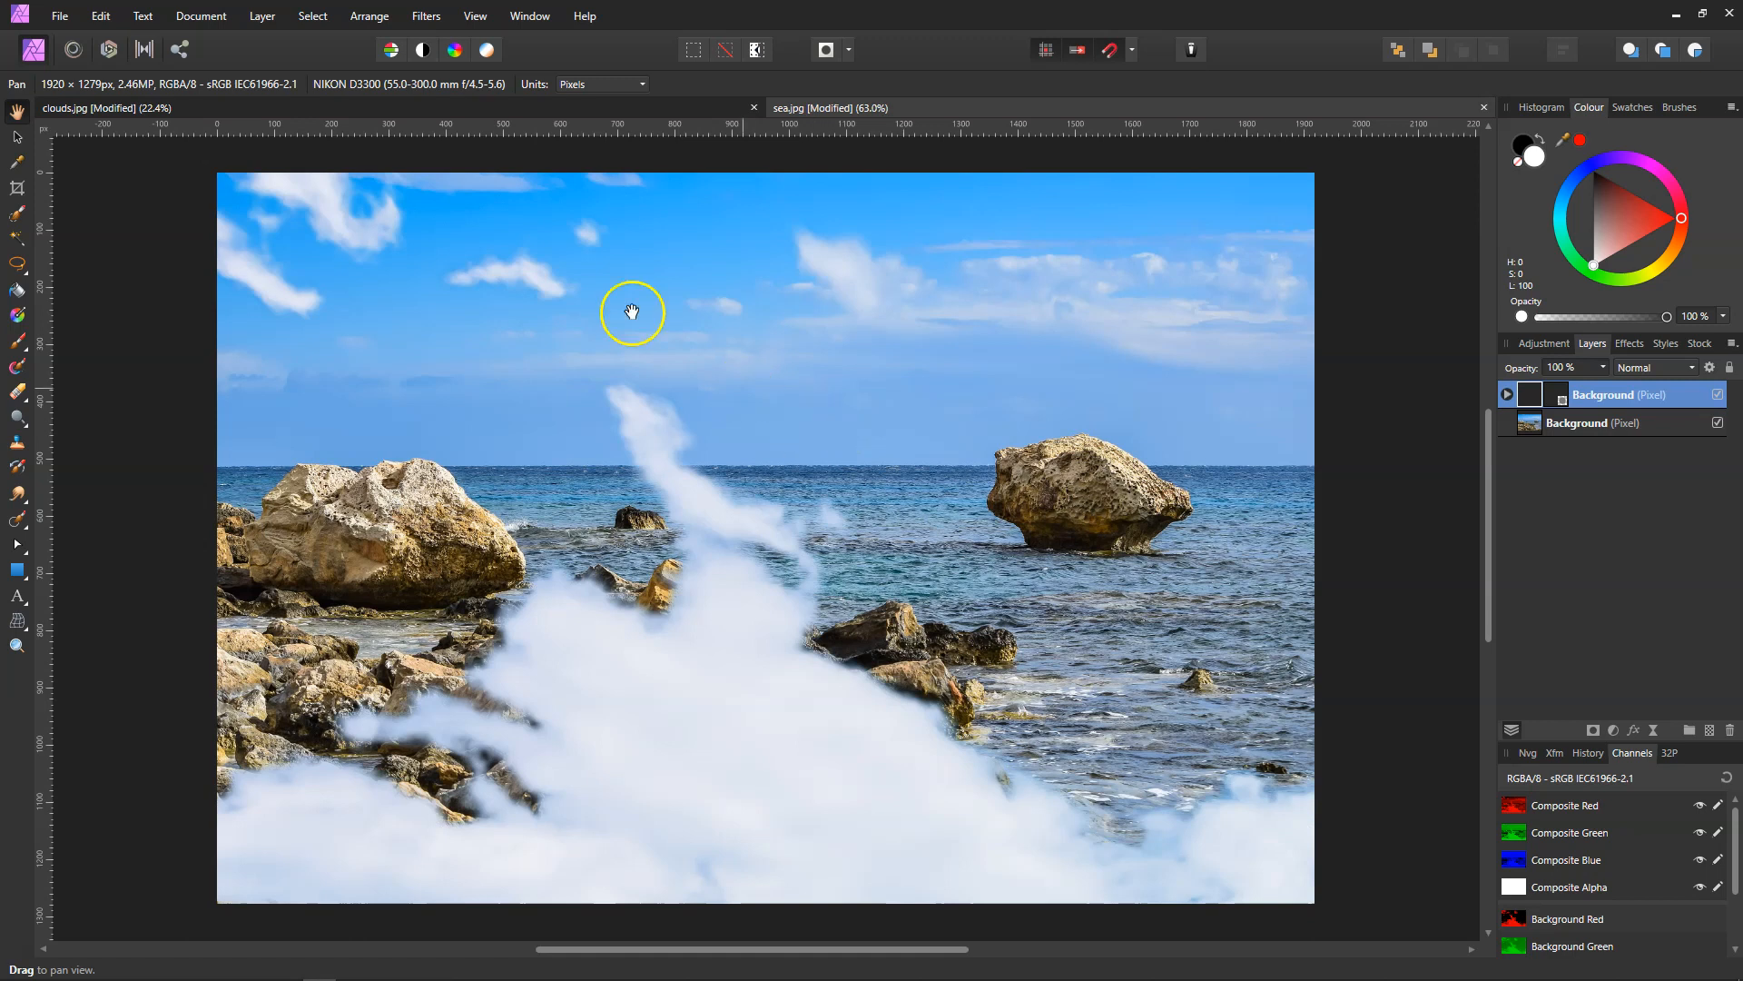
Scale the pasted cloud layer to the image's width and squash it vertically so its lower edge sits just below the horizon
left_click(16, 136)
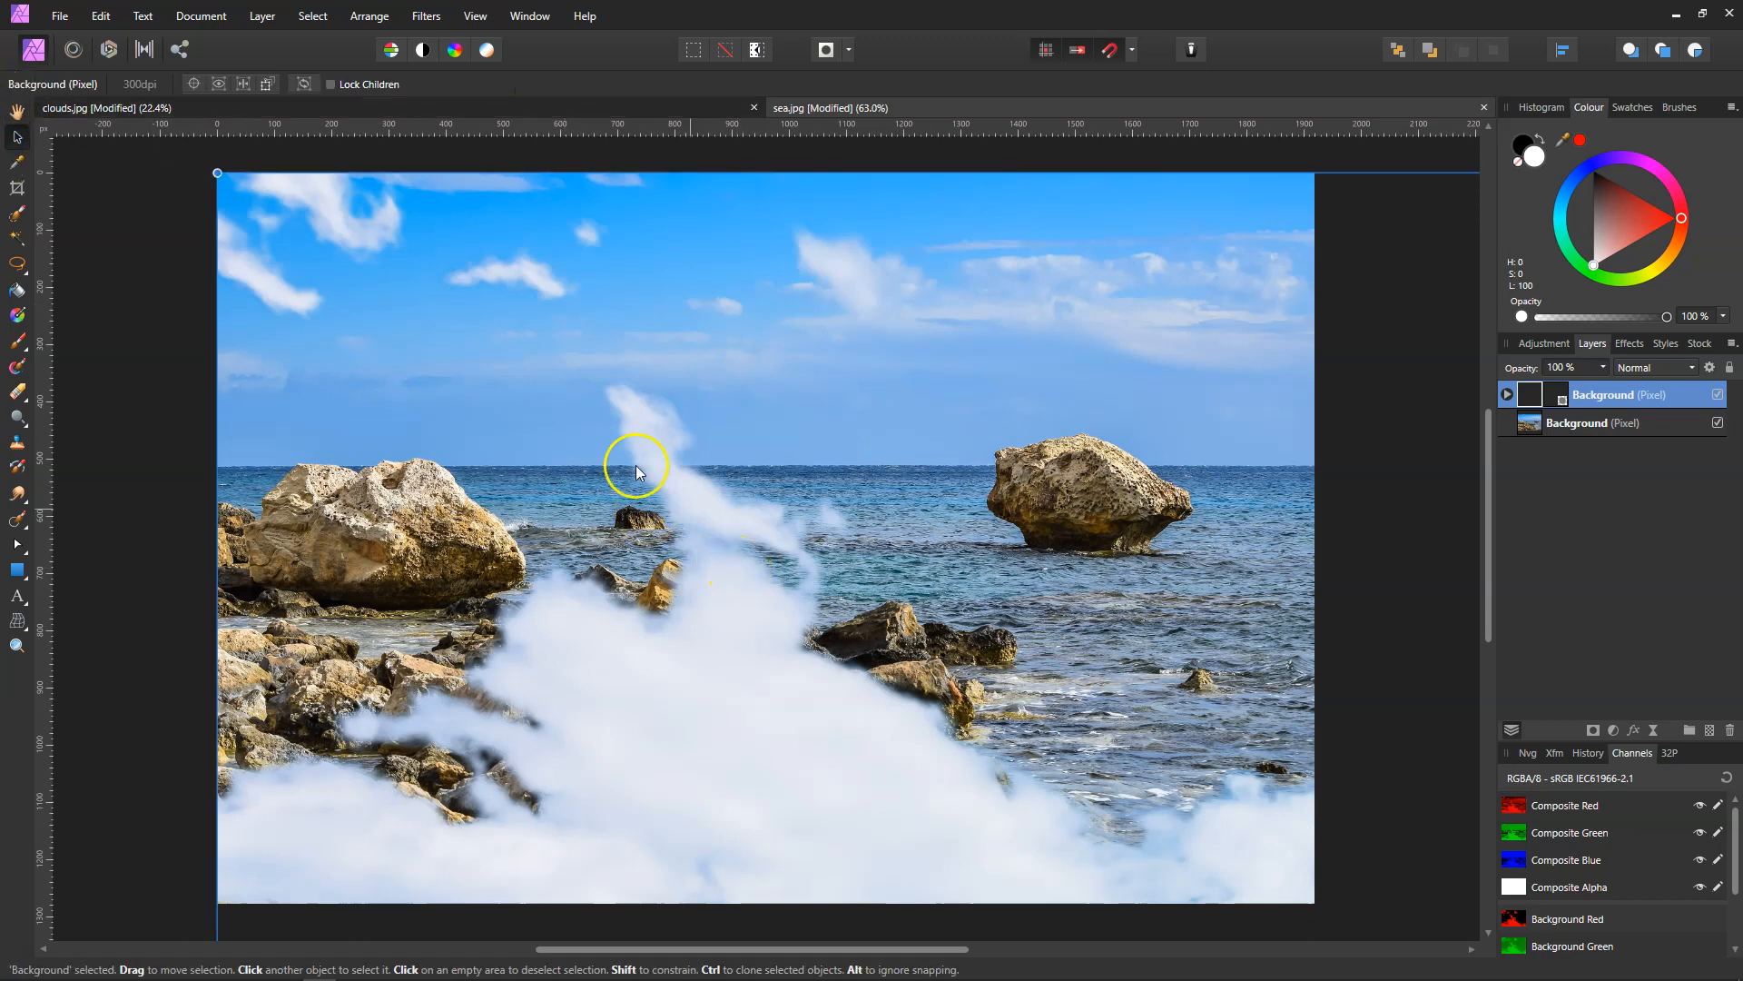
left_click_drag(215, 173, 902, 592)
left_click_drag(1181, 710, 434, 242)
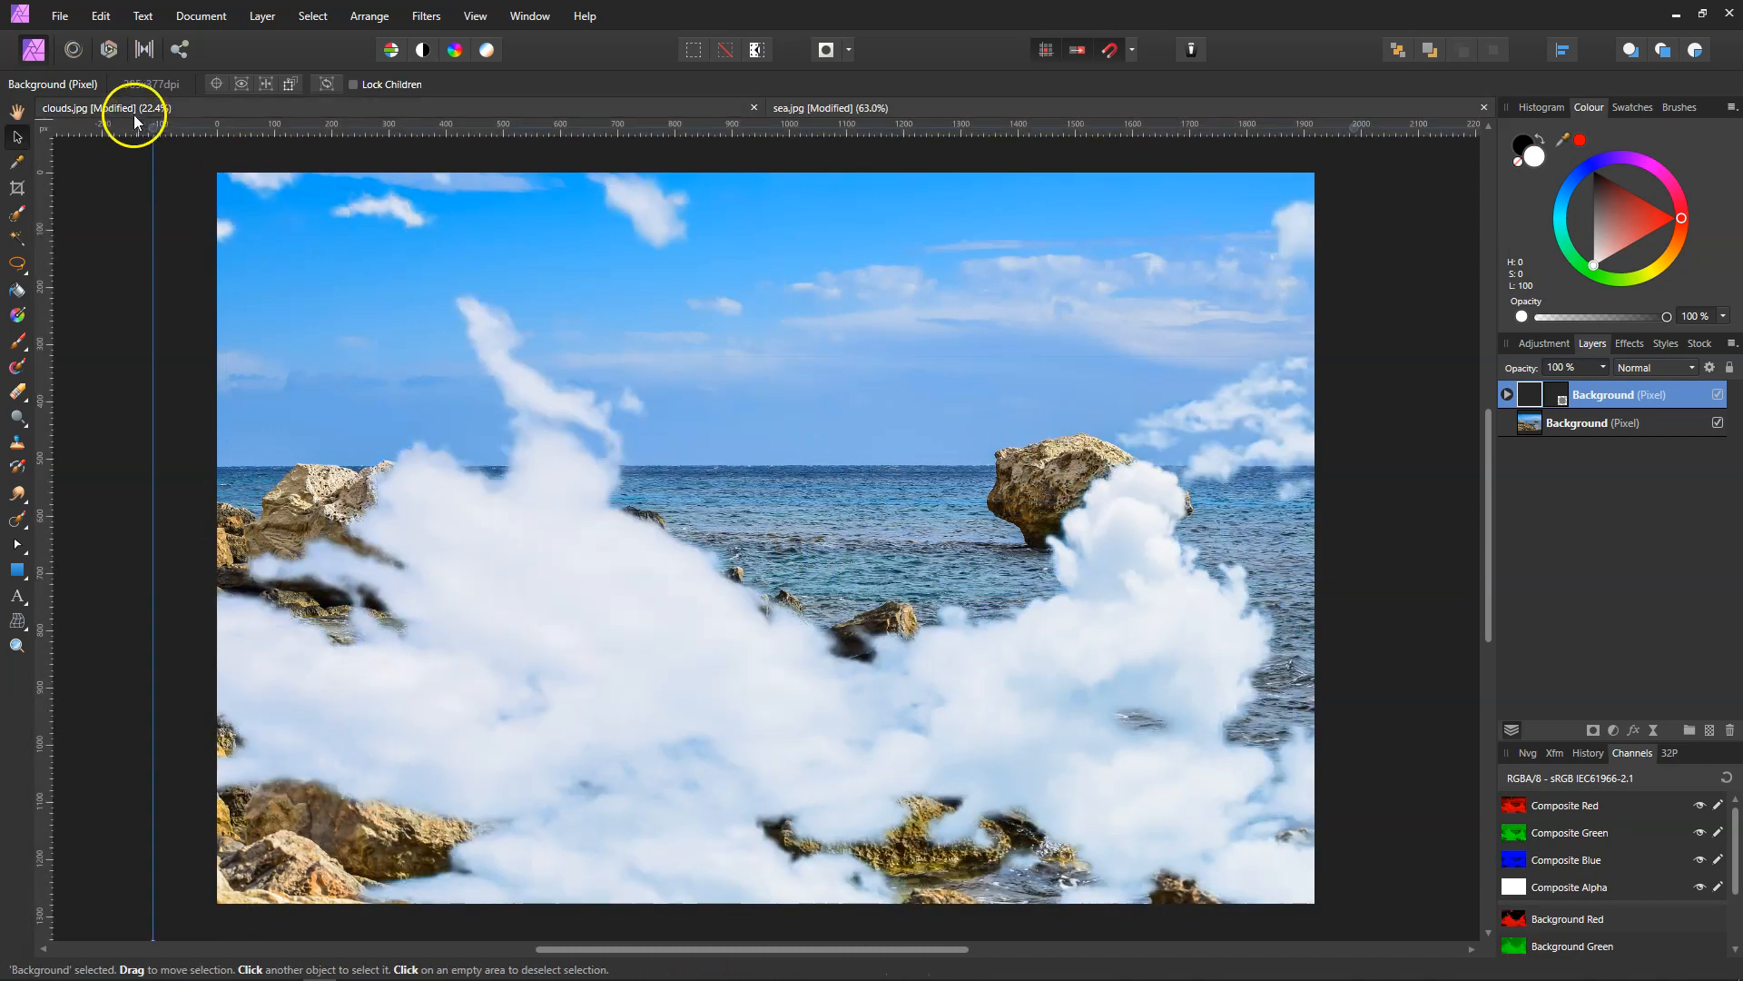
left_click_drag(148, 128, 737, 108)
scroll(307, 334, "up", 1)
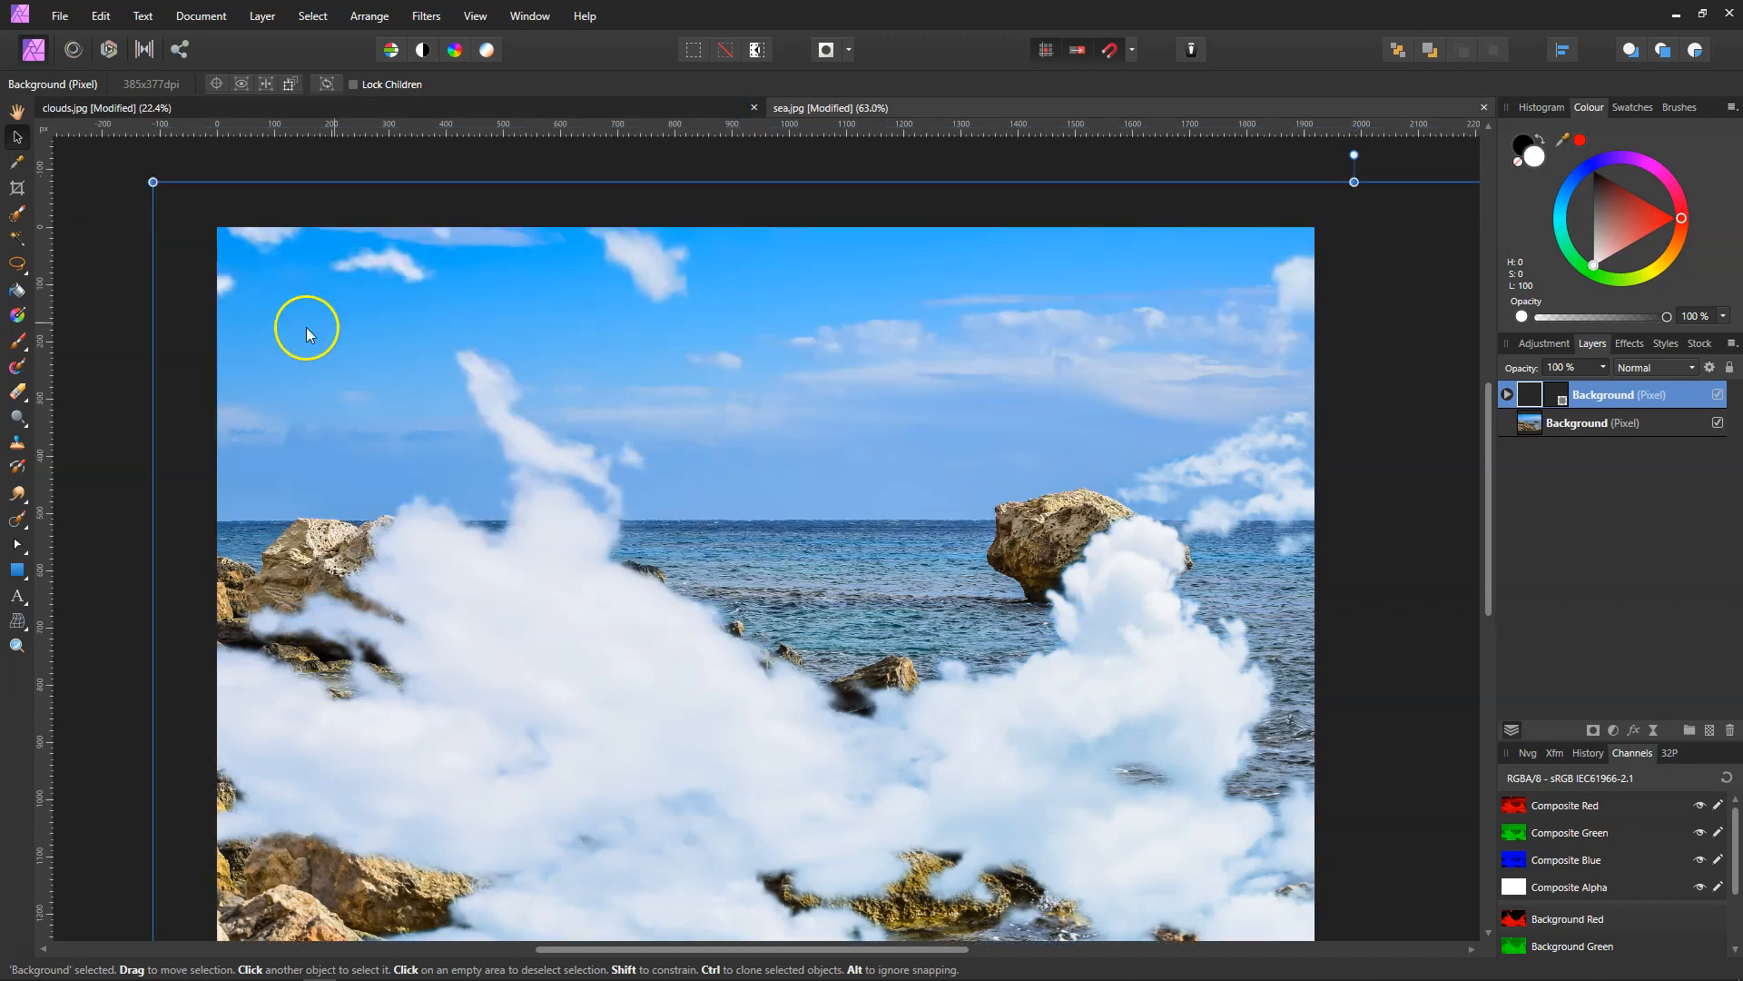
left_click_drag(155, 177, 848, 723)
left_click_drag(1014, 875, 382, 378)
left_click_drag(1260, 567, 1304, 563)
left_click_drag(765, 907, 792, 625)
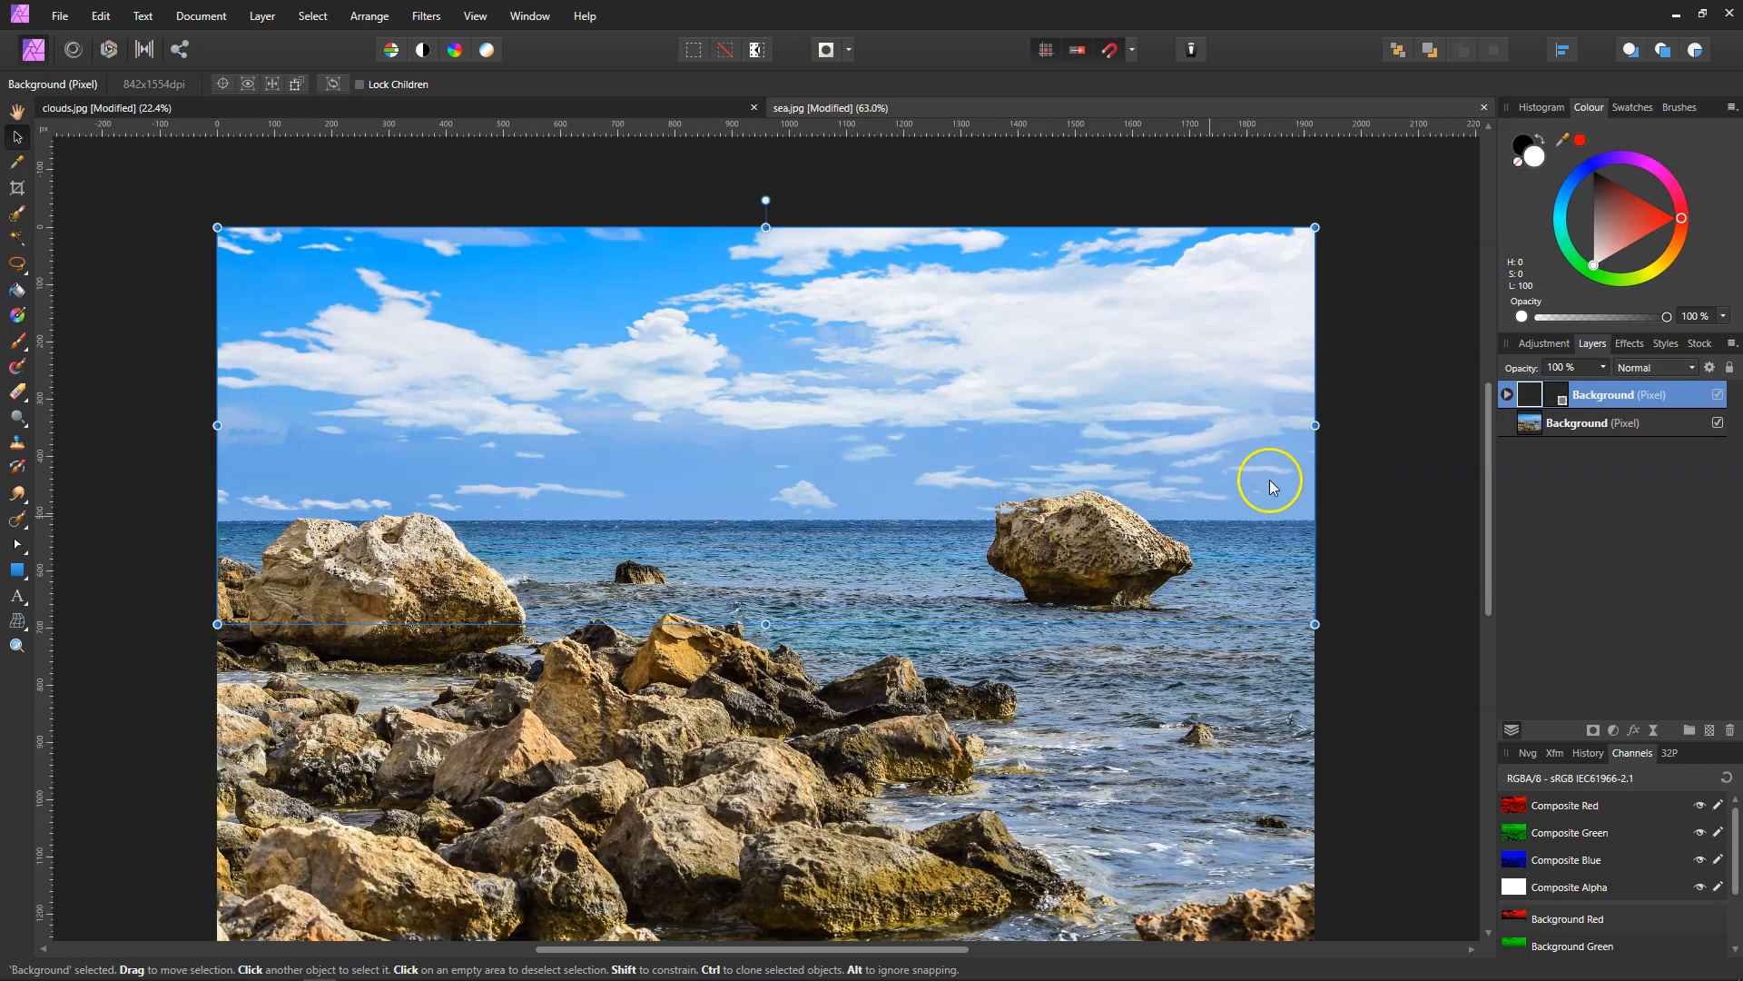
Reduce the cloud layer's opacity to 50% and deselect it
left_click(1603, 367)
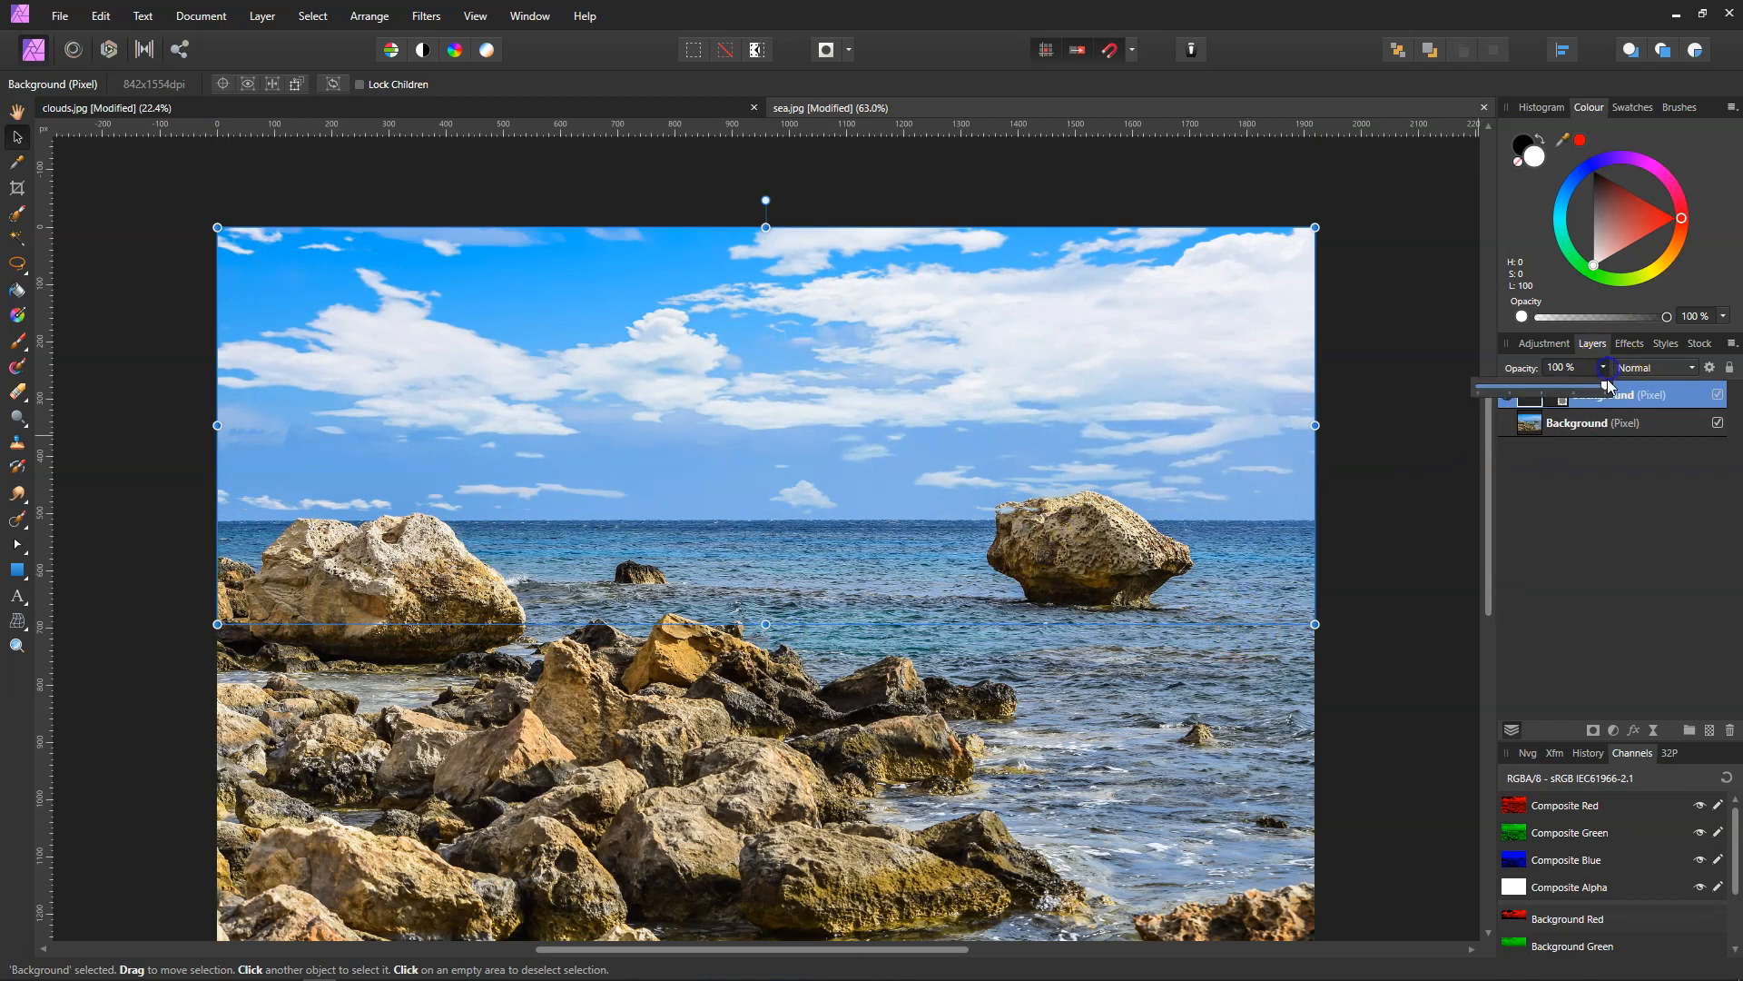
left_click_drag(1607, 388, 1542, 386)
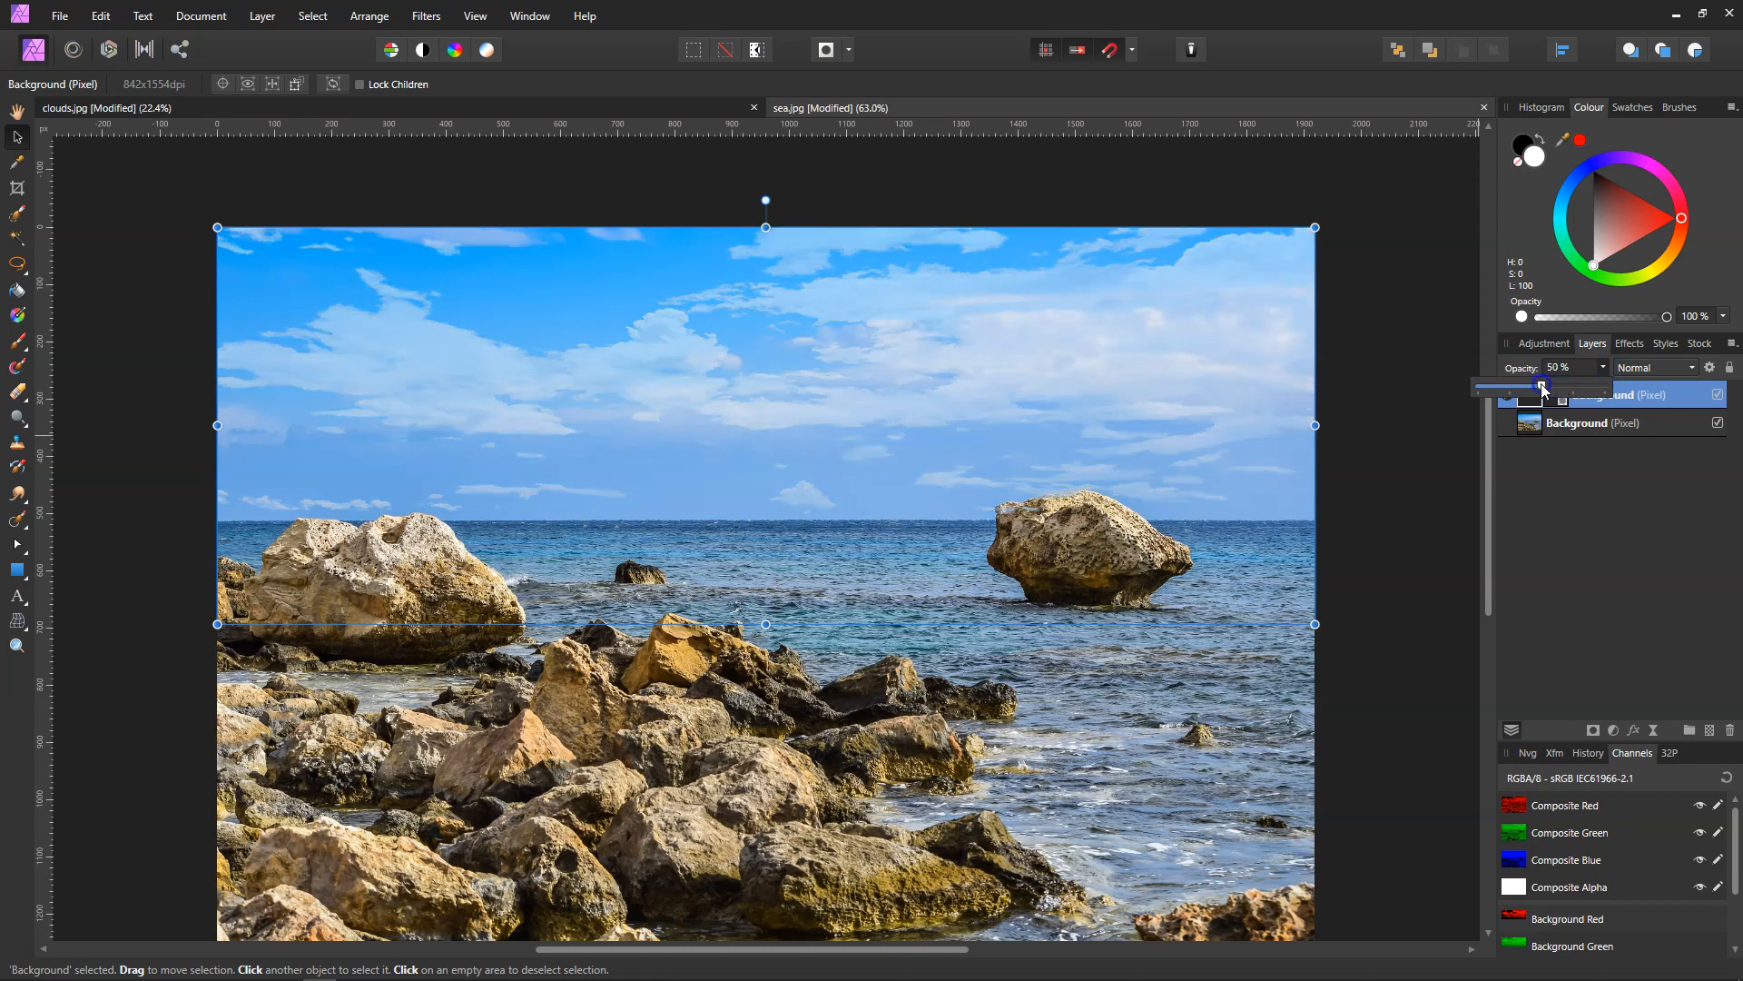
left_click(1342, 514)
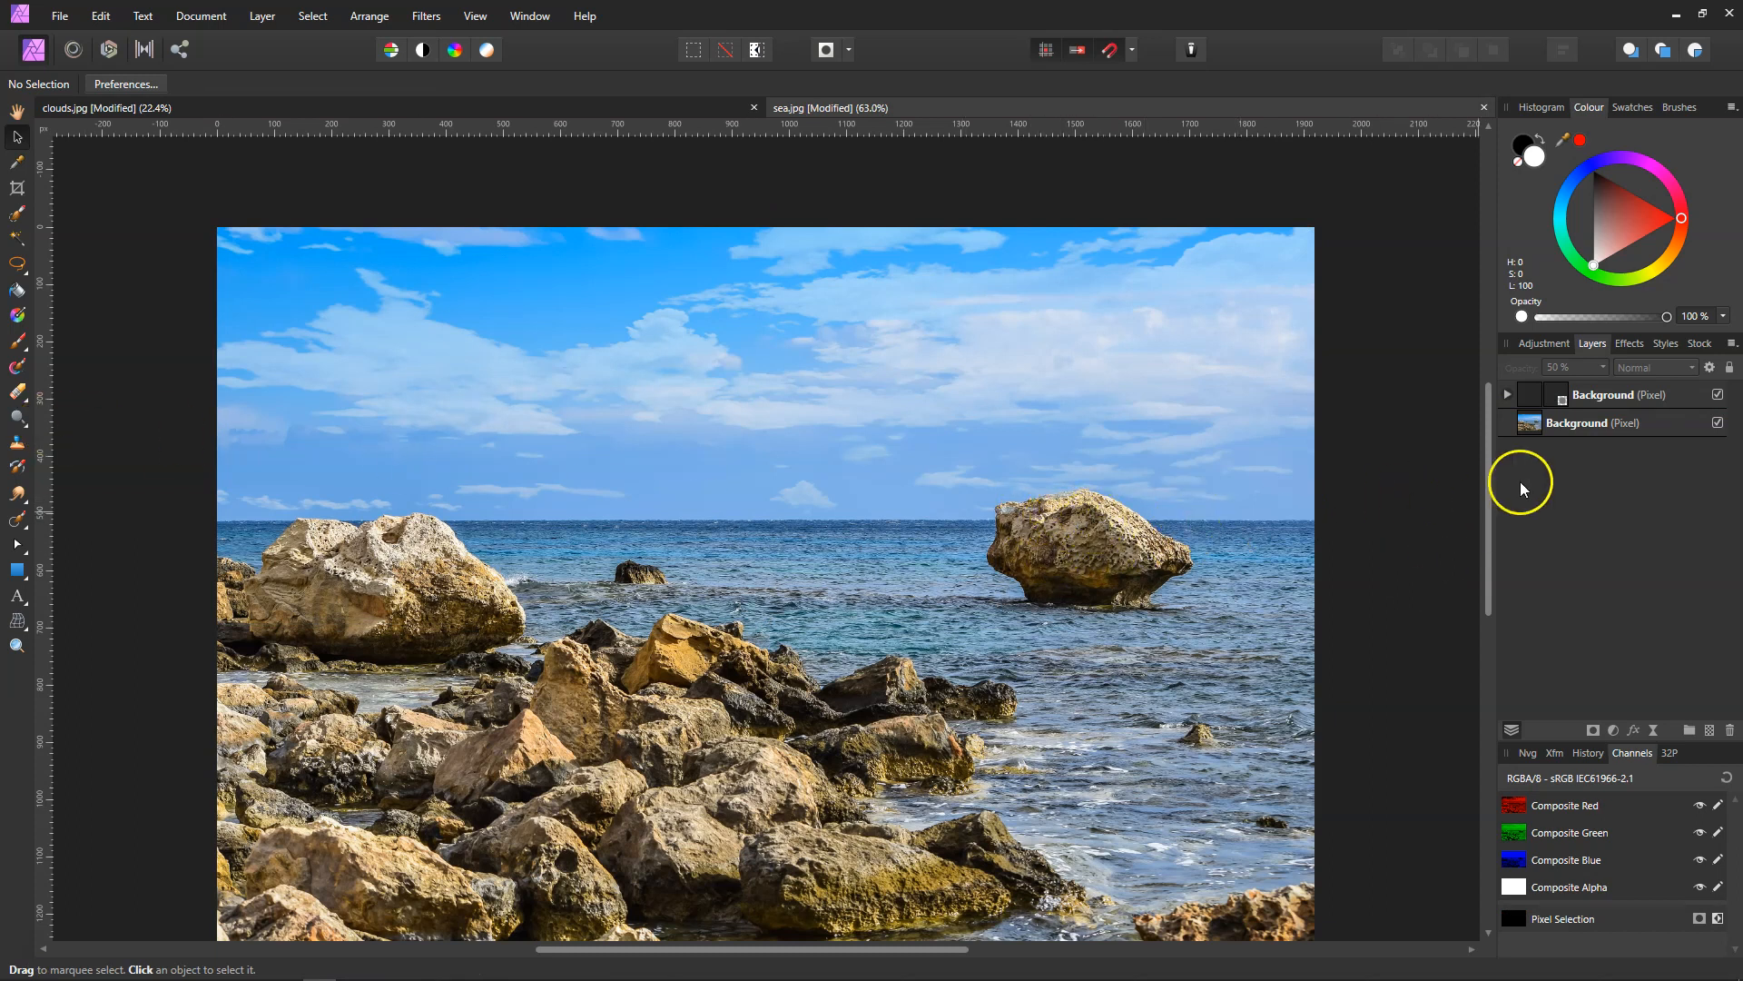
Add a mask to the cloud layer and paint it black with a 99.4 px brush over the isolated rock in the sea
left_click(1608, 399)
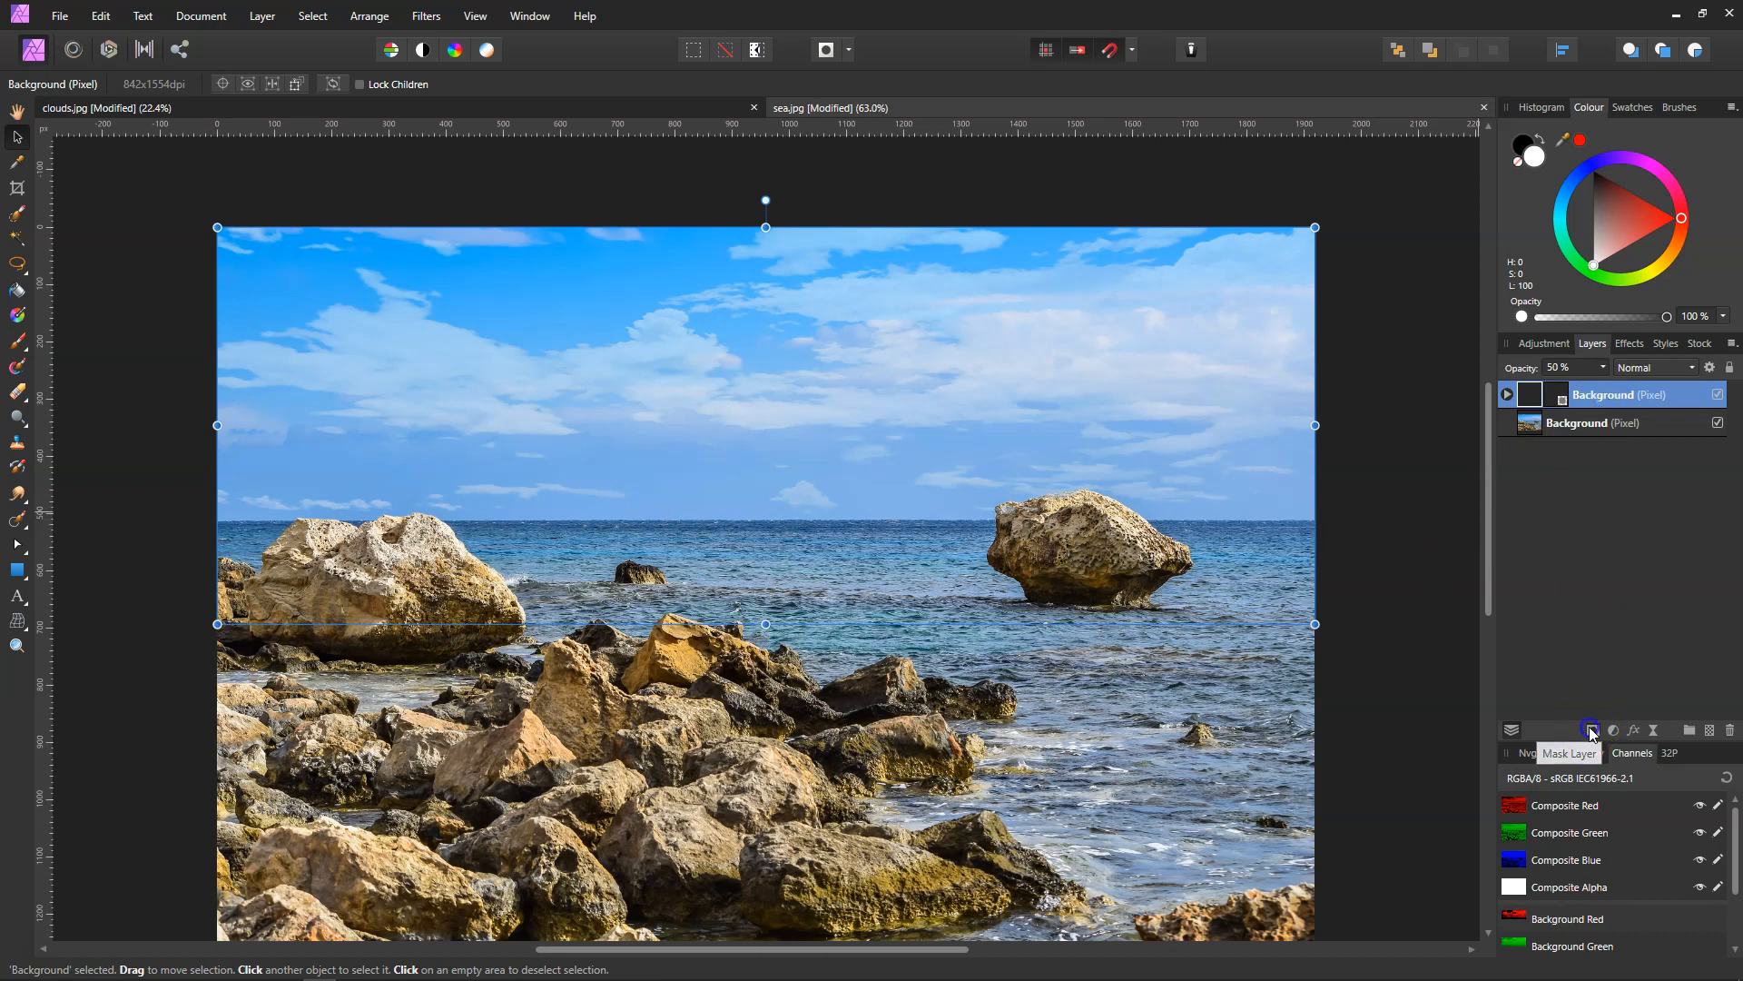
left_click(1414, 477)
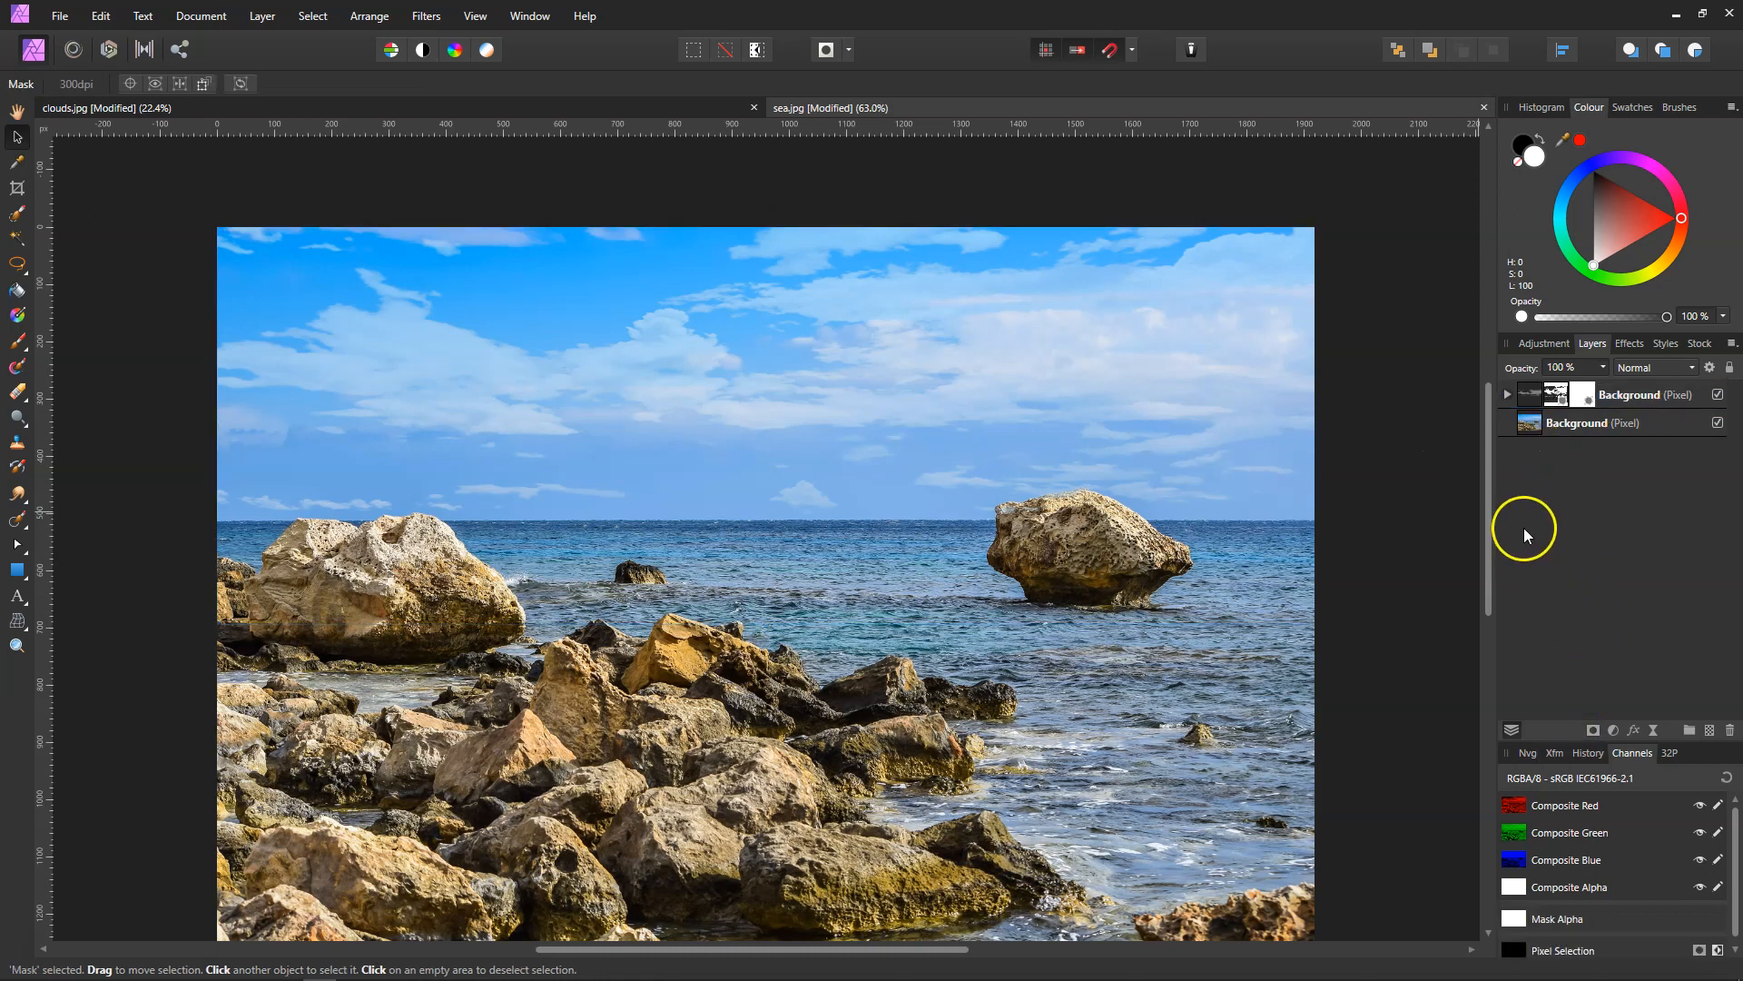
left_click(18, 342)
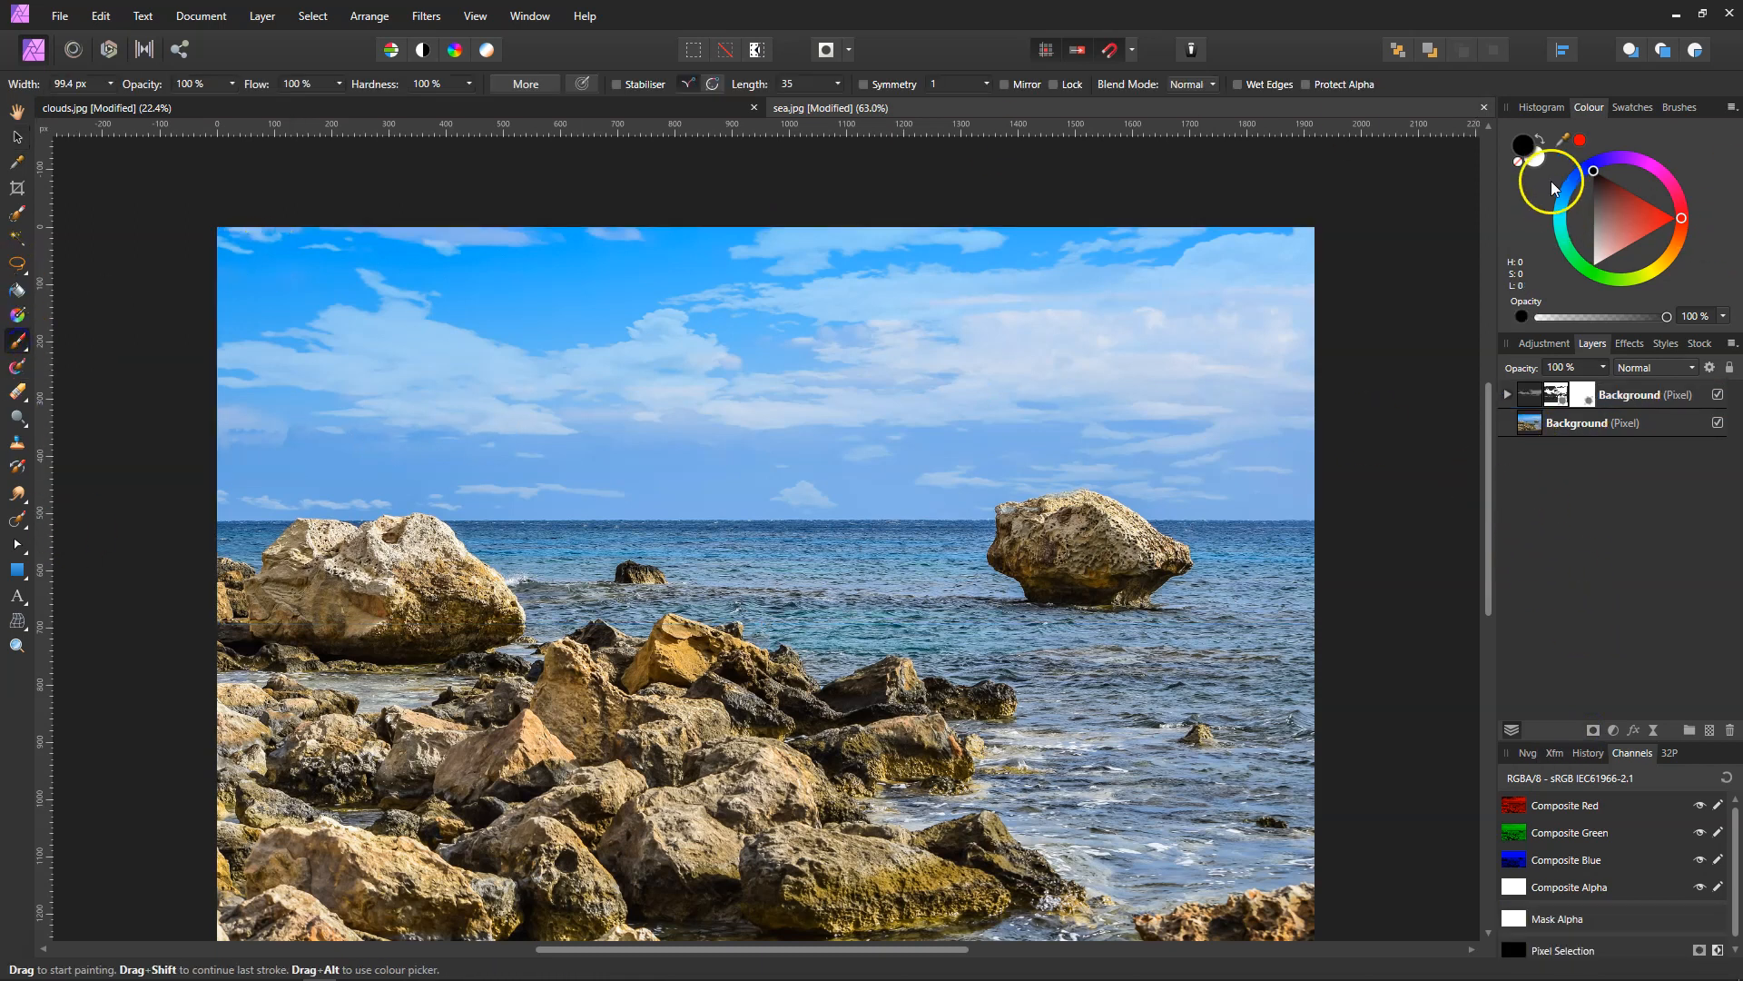
mouse_move(1043, 529)
left_mouse_down()
mouse_move(1027, 531)
mouse_move(1092, 520)
mouse_move(1112, 572)
left_mouse_up()
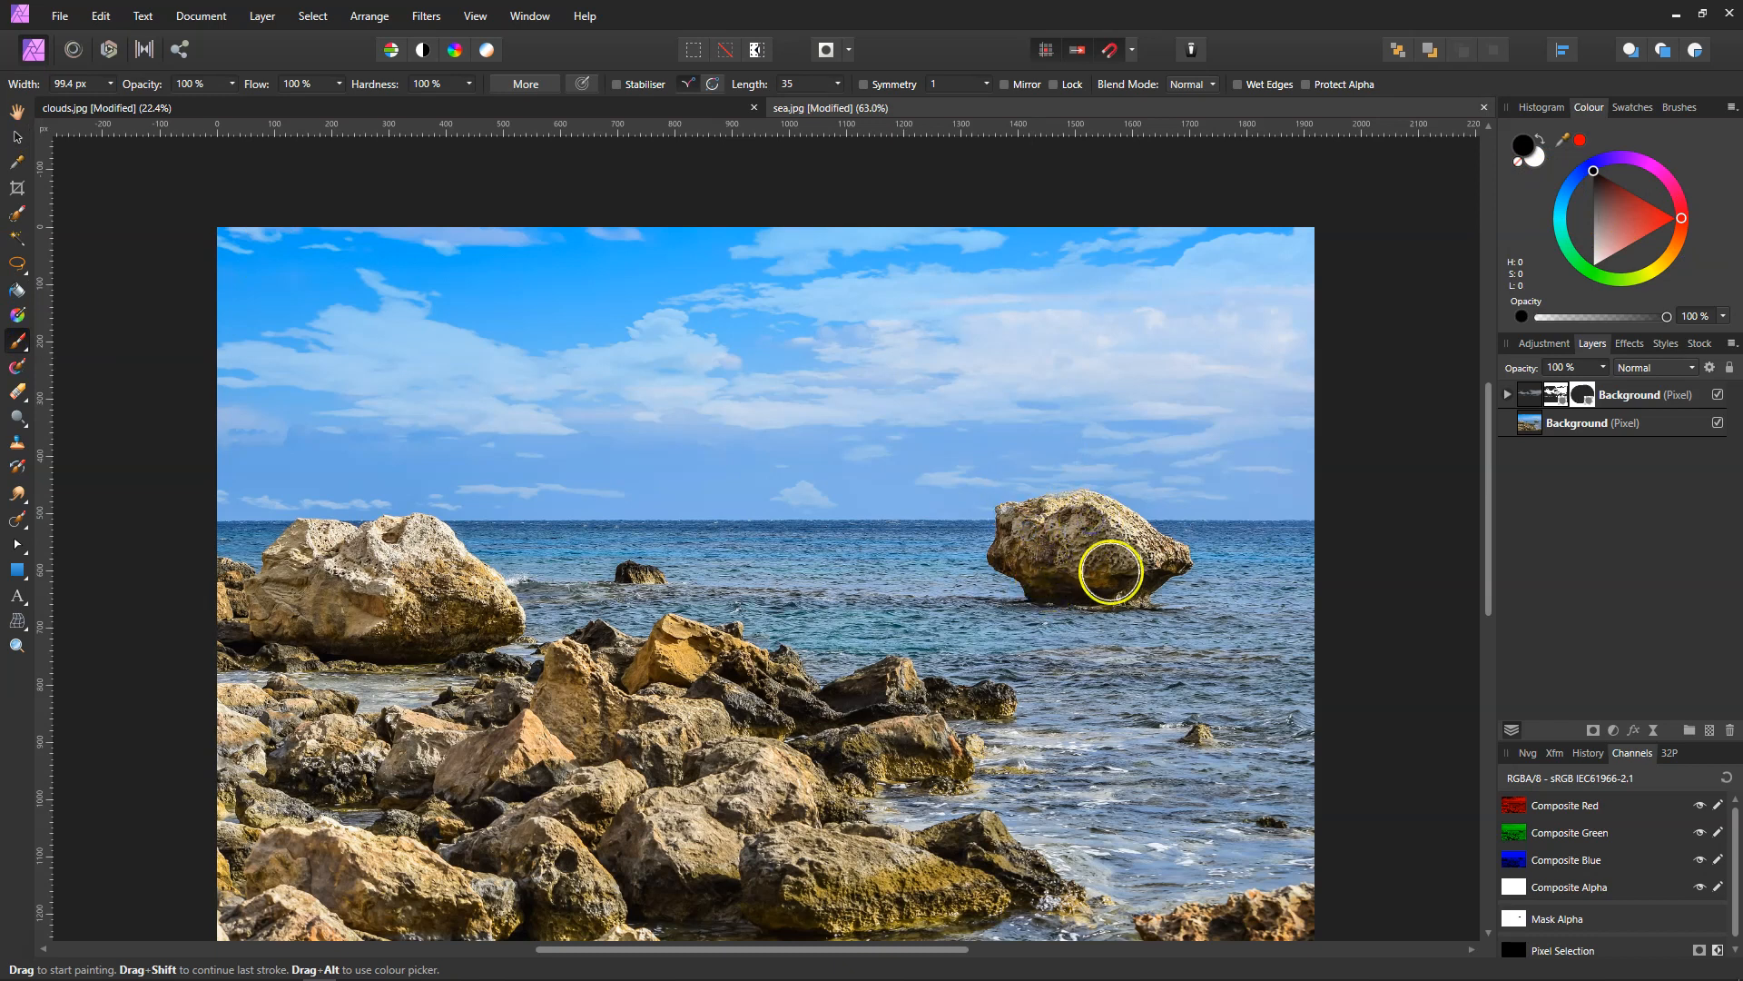
Remove the isolated sea rock from the lower Background layer using the Inpainting Brush at a width of 398.3 px
left_click(17, 141)
left_click(1639, 420)
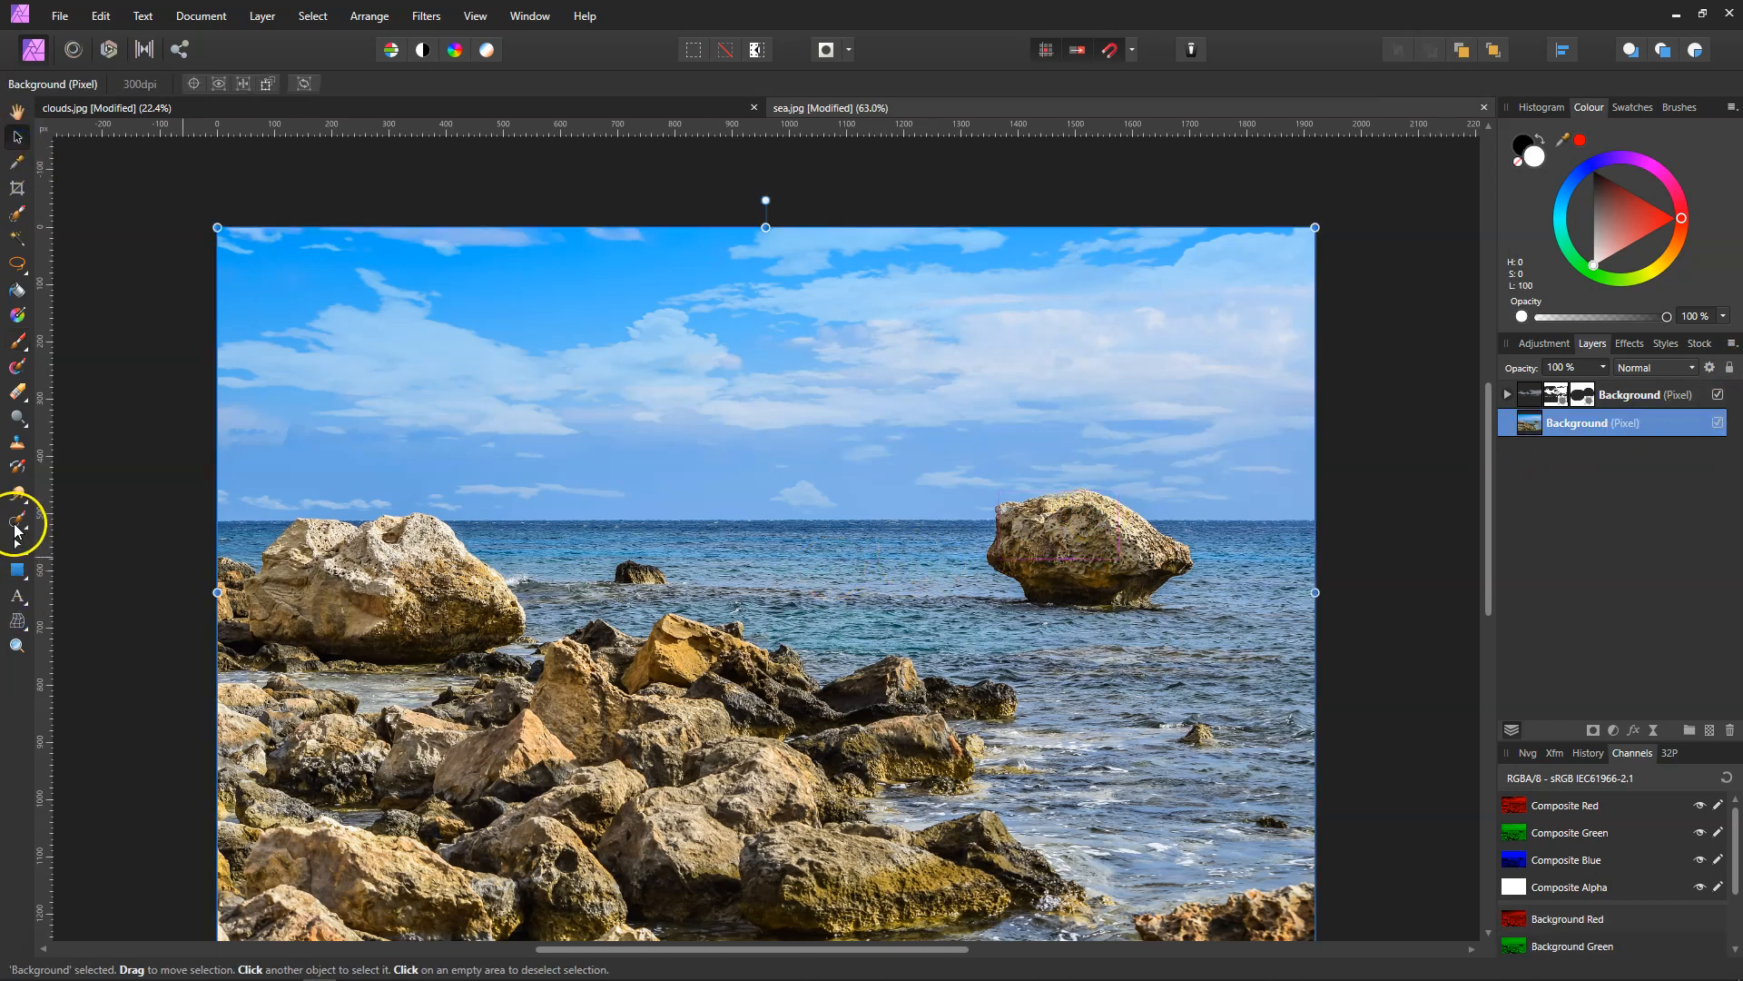
left_click(16, 523)
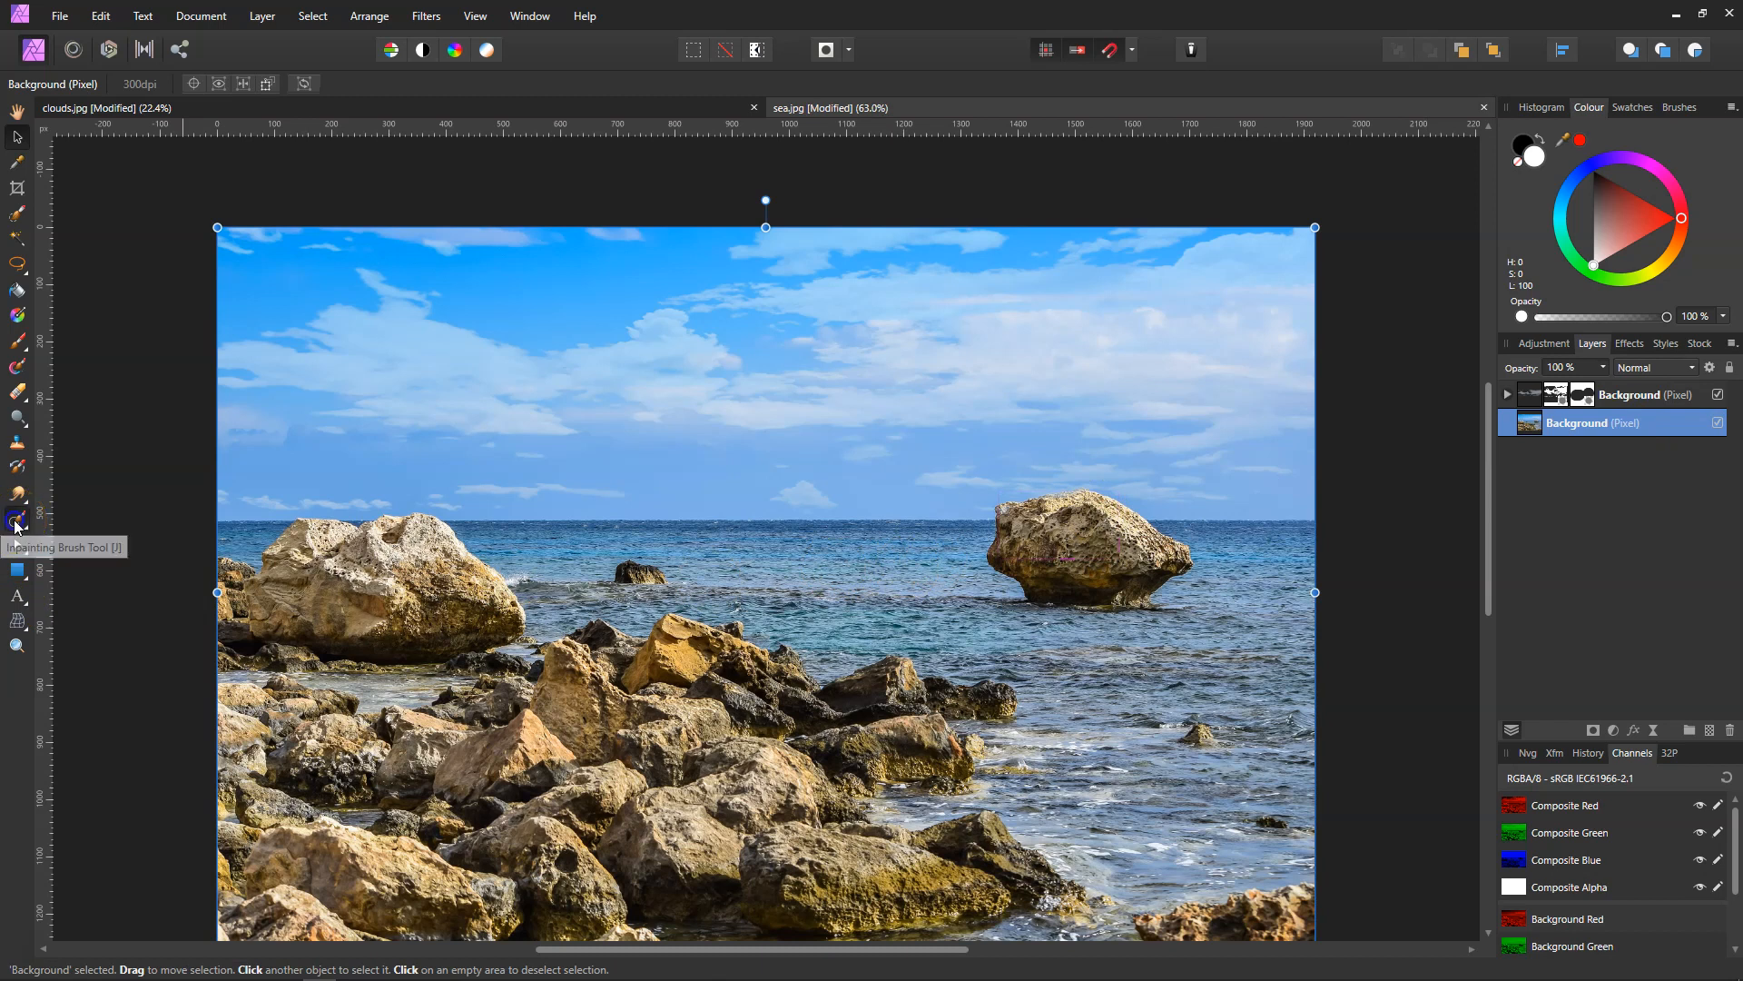
key("bracketleft")
key("bracketleft")
key("bracketleft")
key("bracketleft")
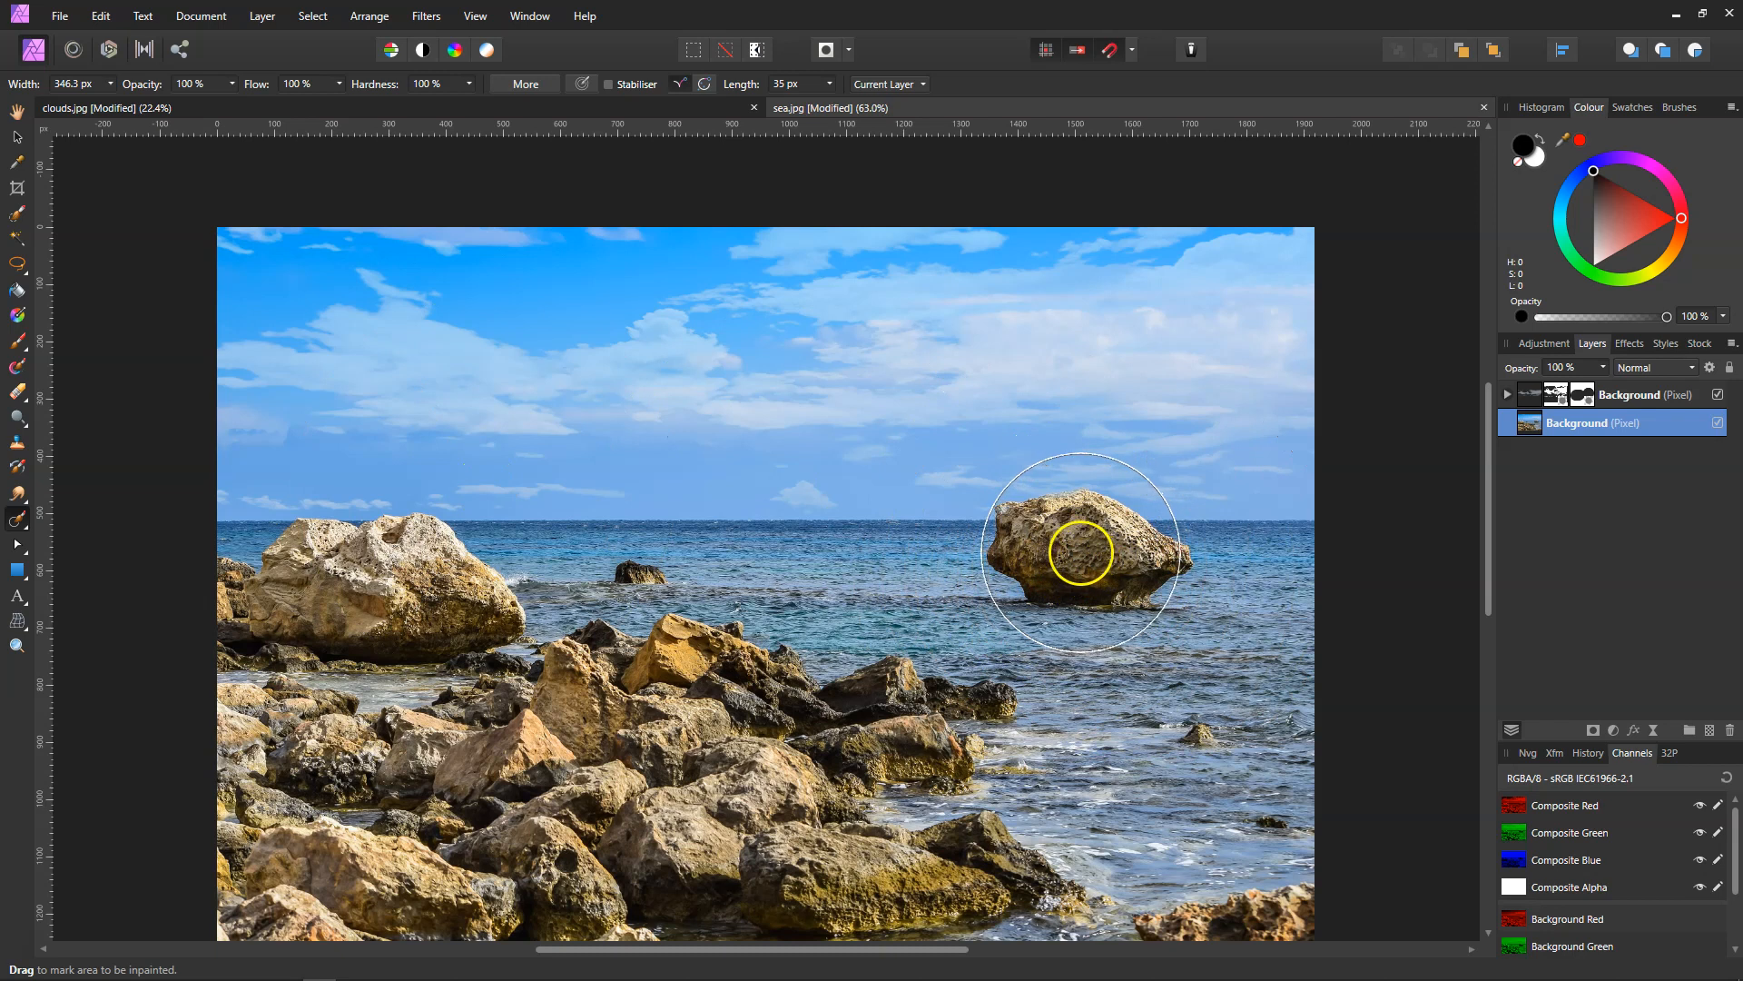
key("bracketright")
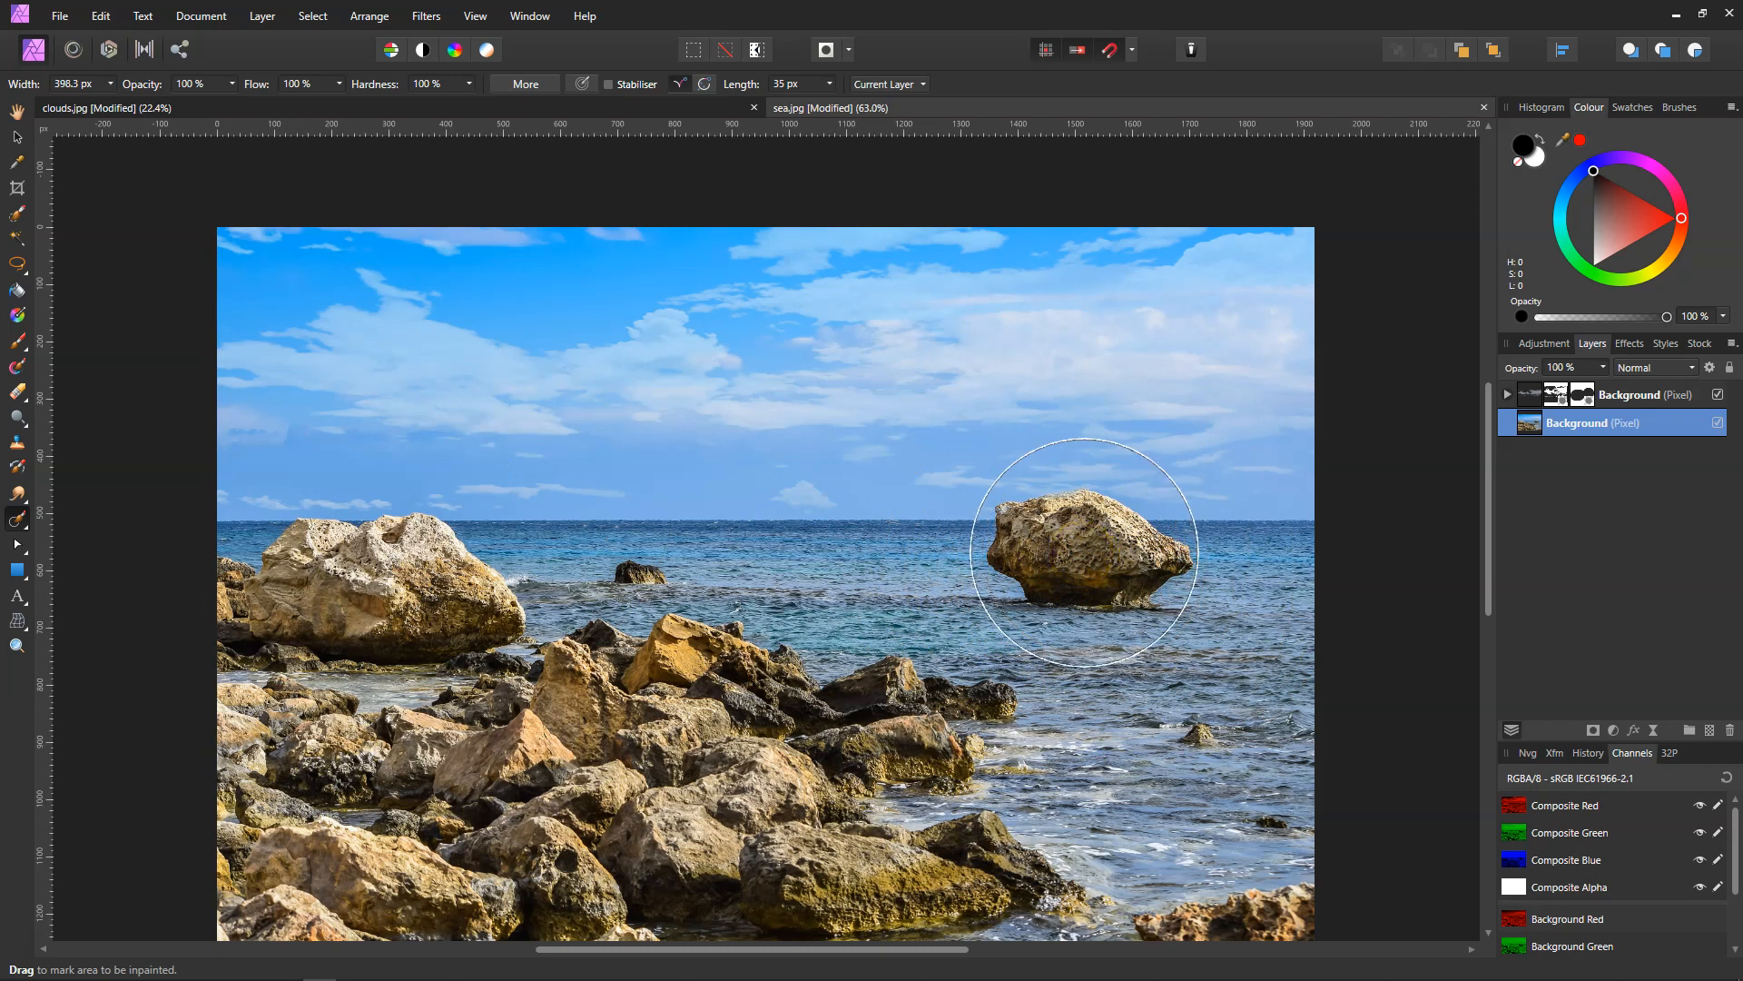
left_click(1087, 563)
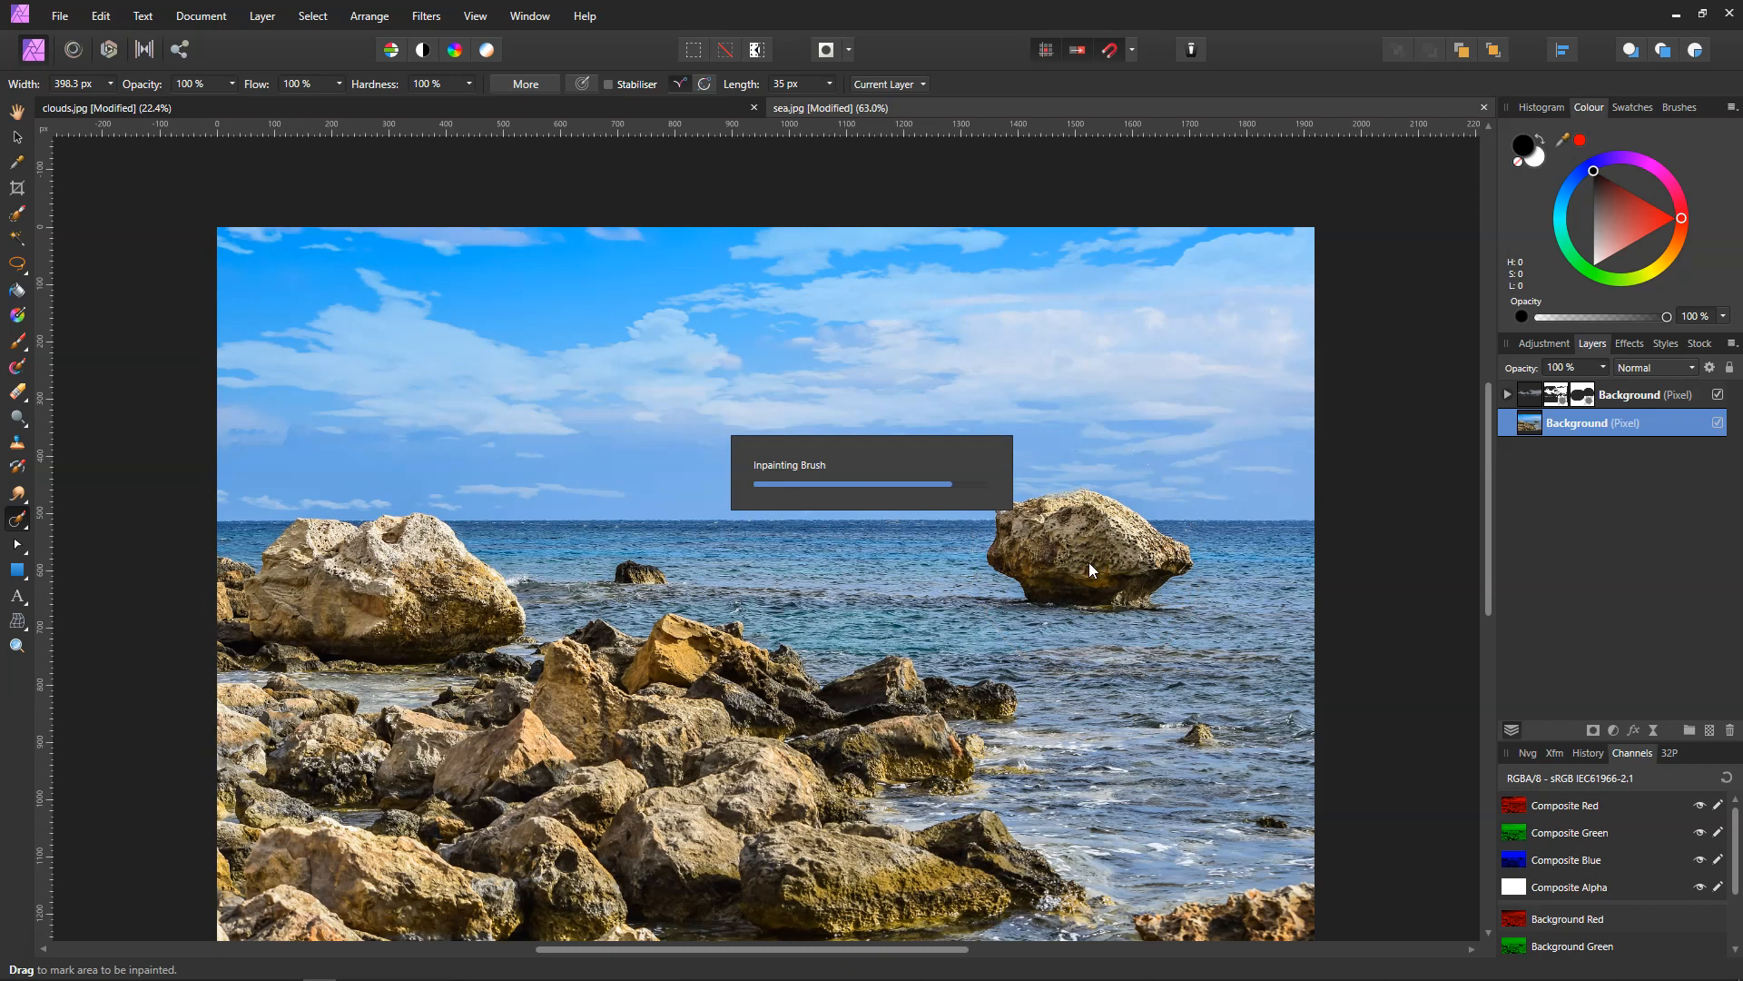
left_click(17, 136)
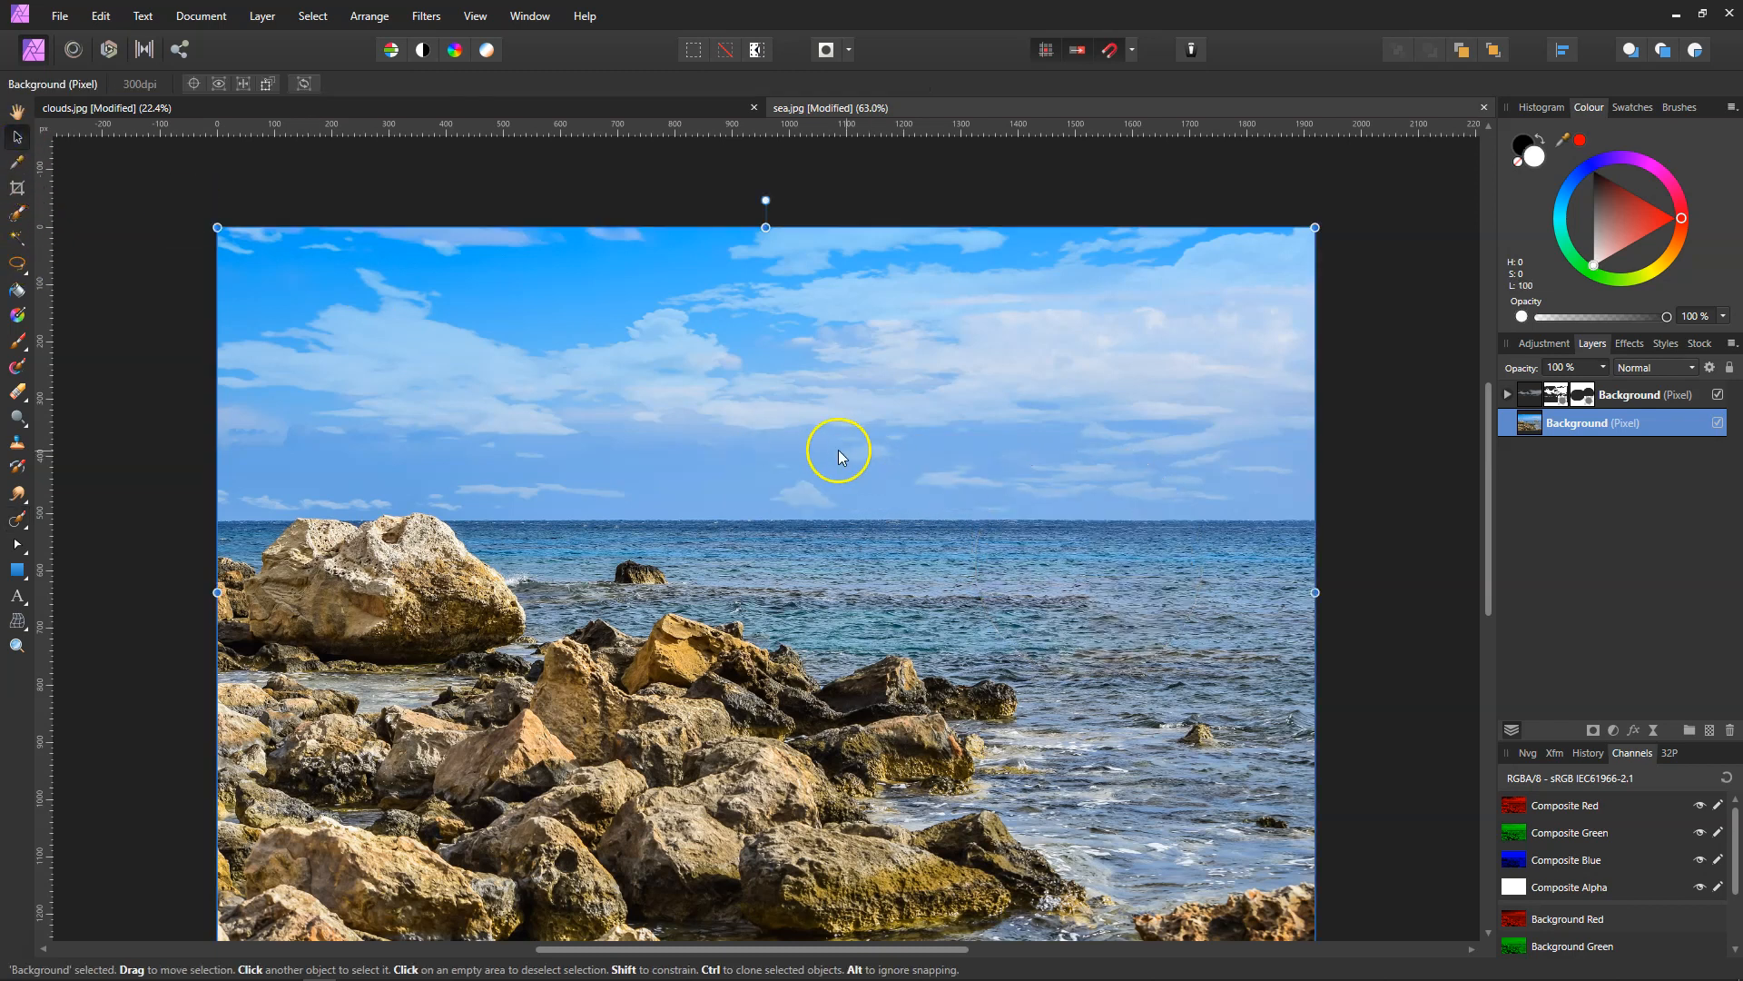
Shorten the cloud layer very slightly from its lower edge and deselect it
left_click(1618, 394)
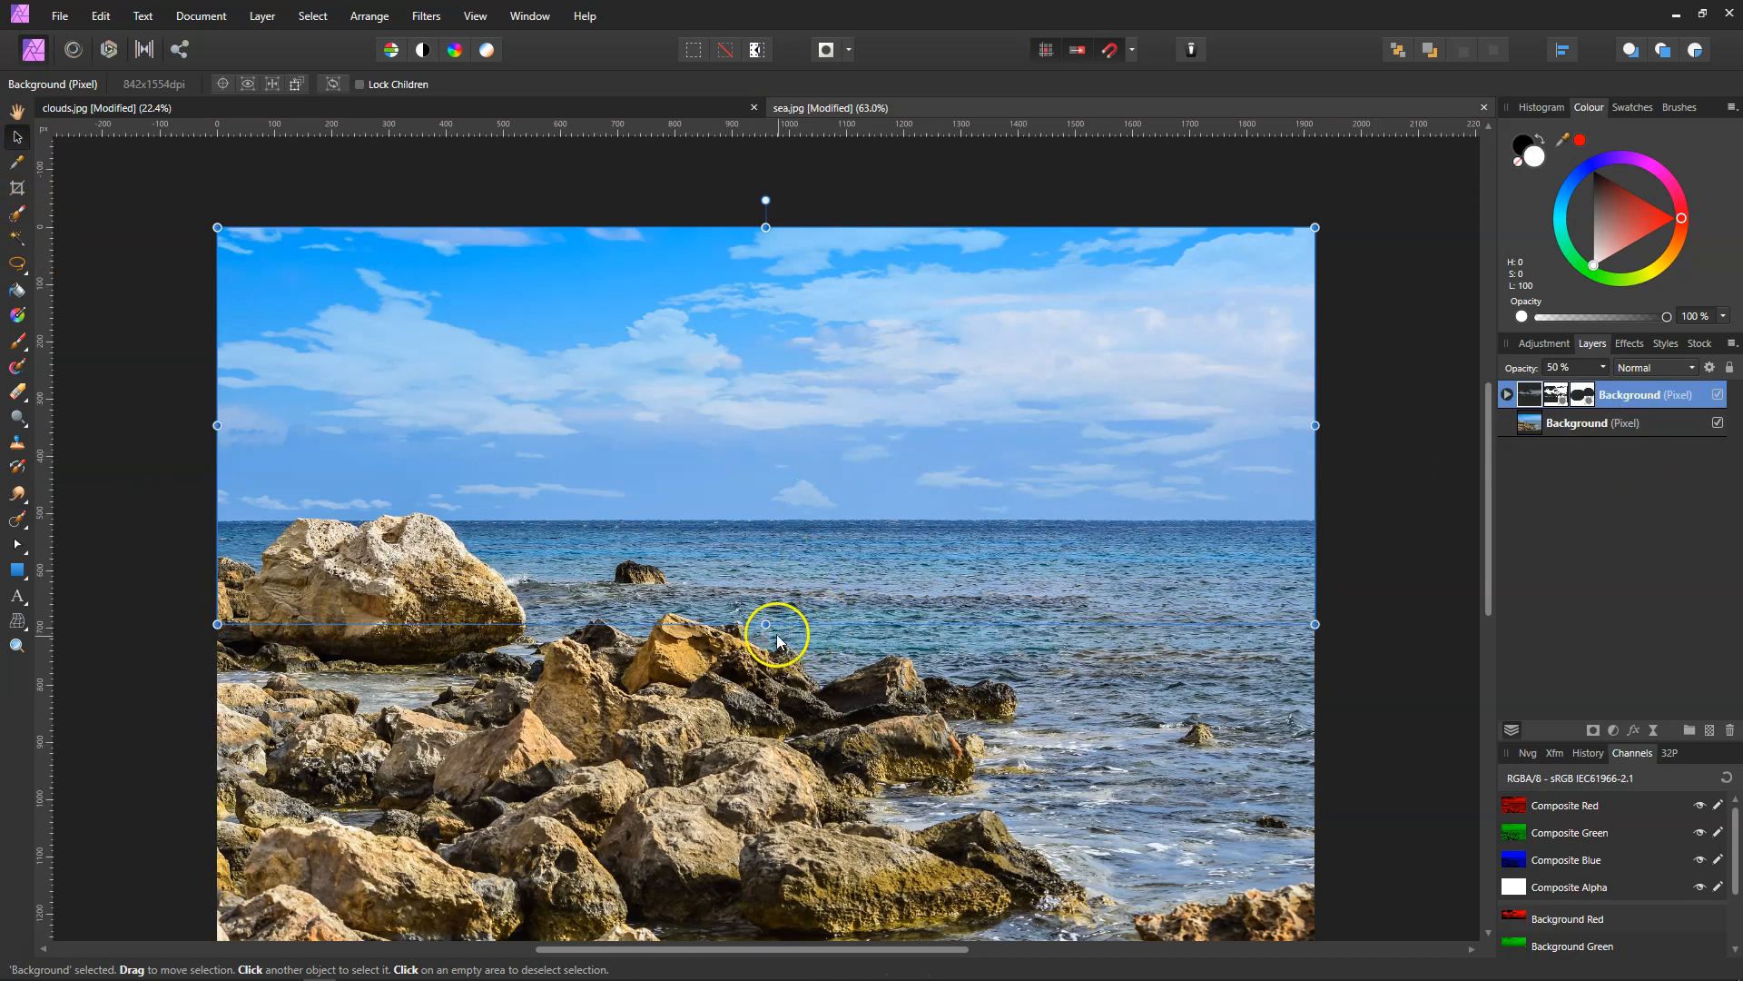
left_click_drag(767, 624, 768, 615)
left_click(1425, 445)
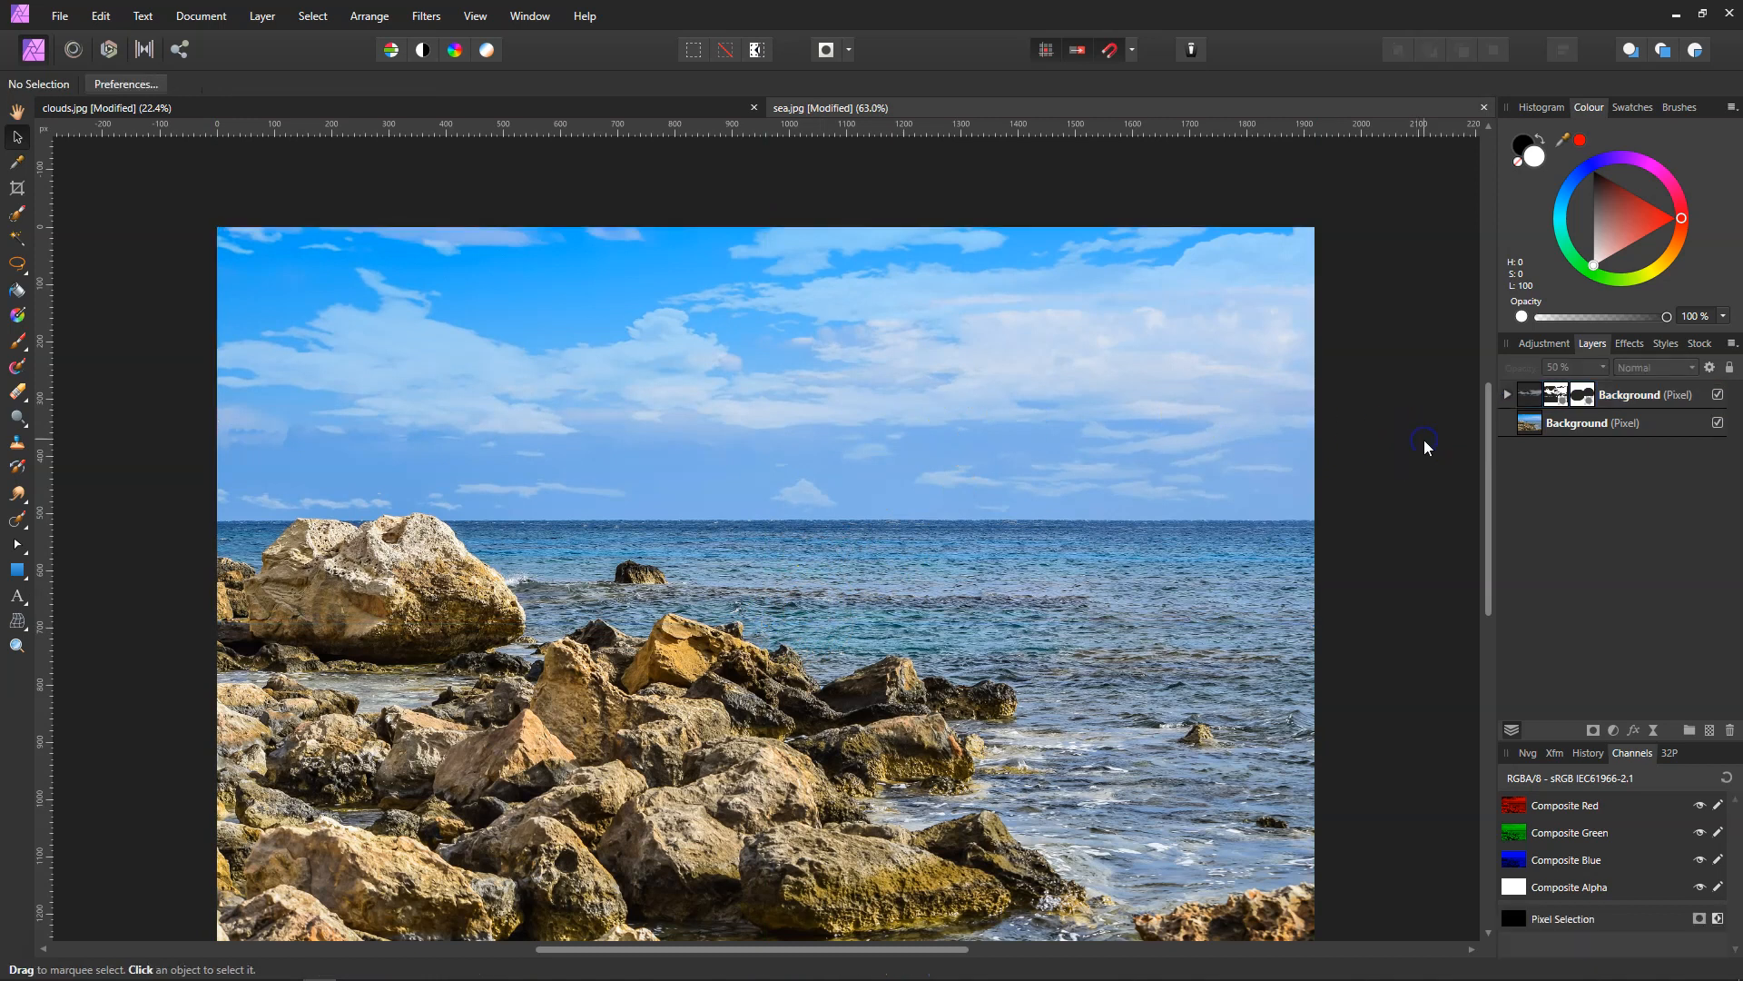
Flip the cloud layer horizontally, stretch its lower edge slightly further down, and deselect it
left_click(1080, 361)
right_click(1082, 355)
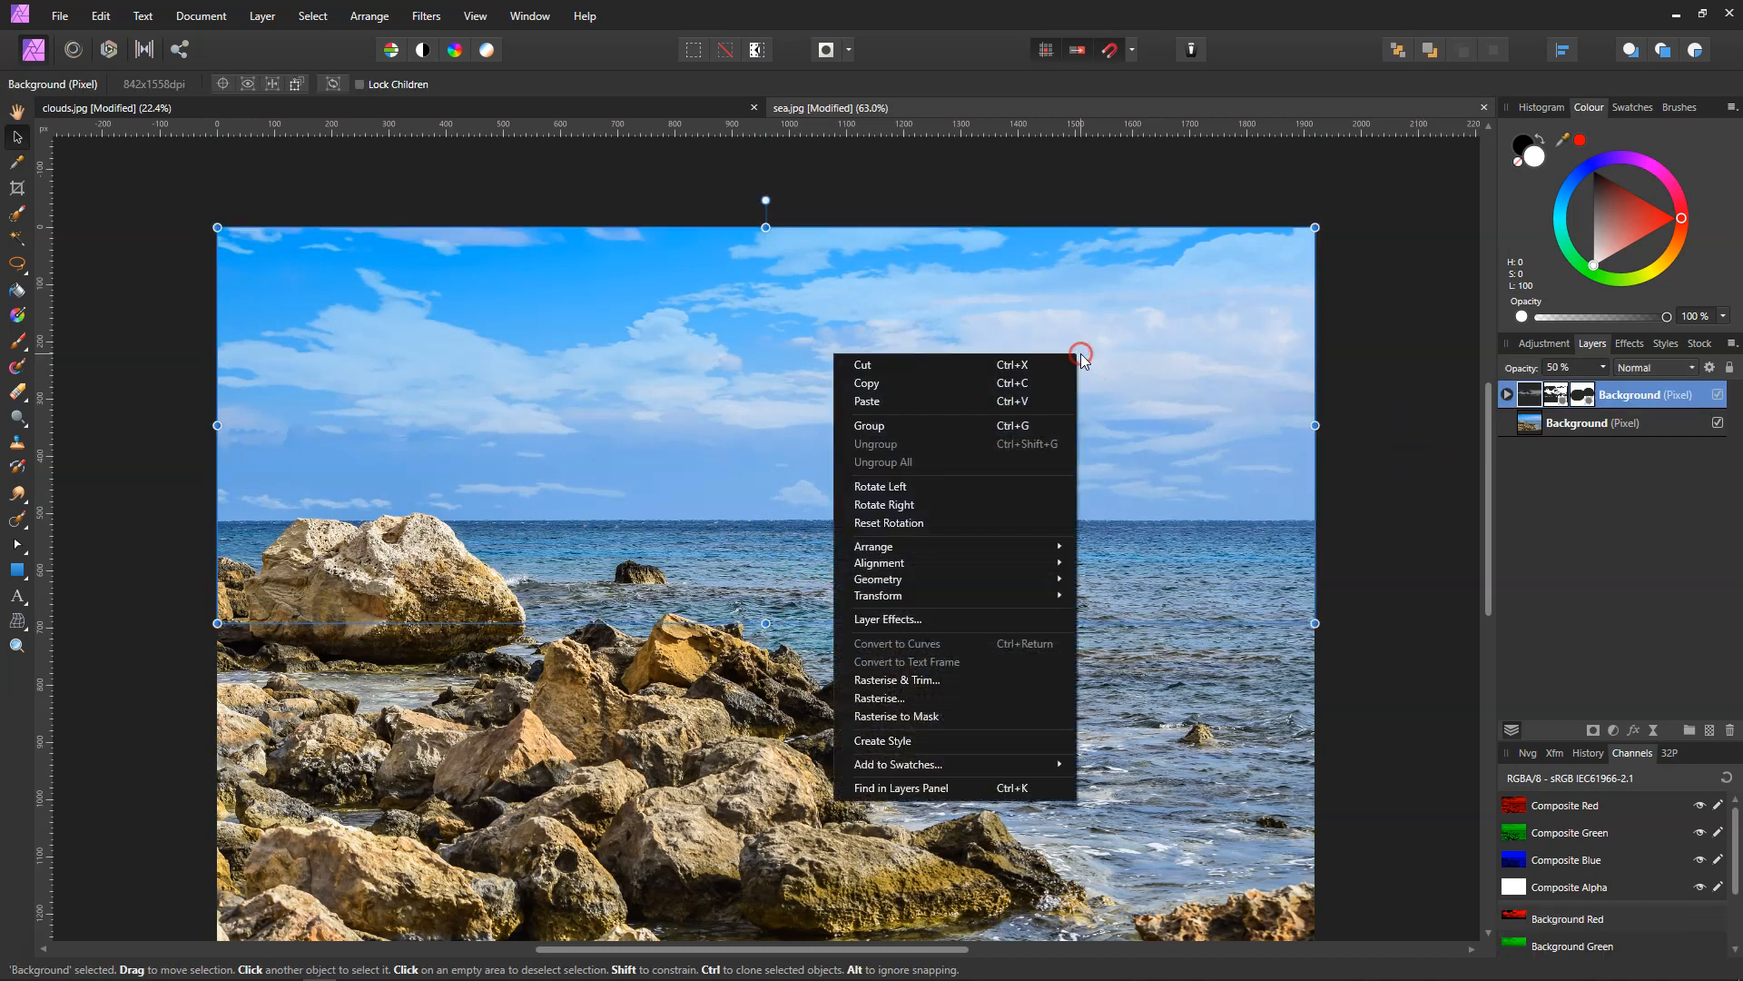
mouse_move(903, 595)
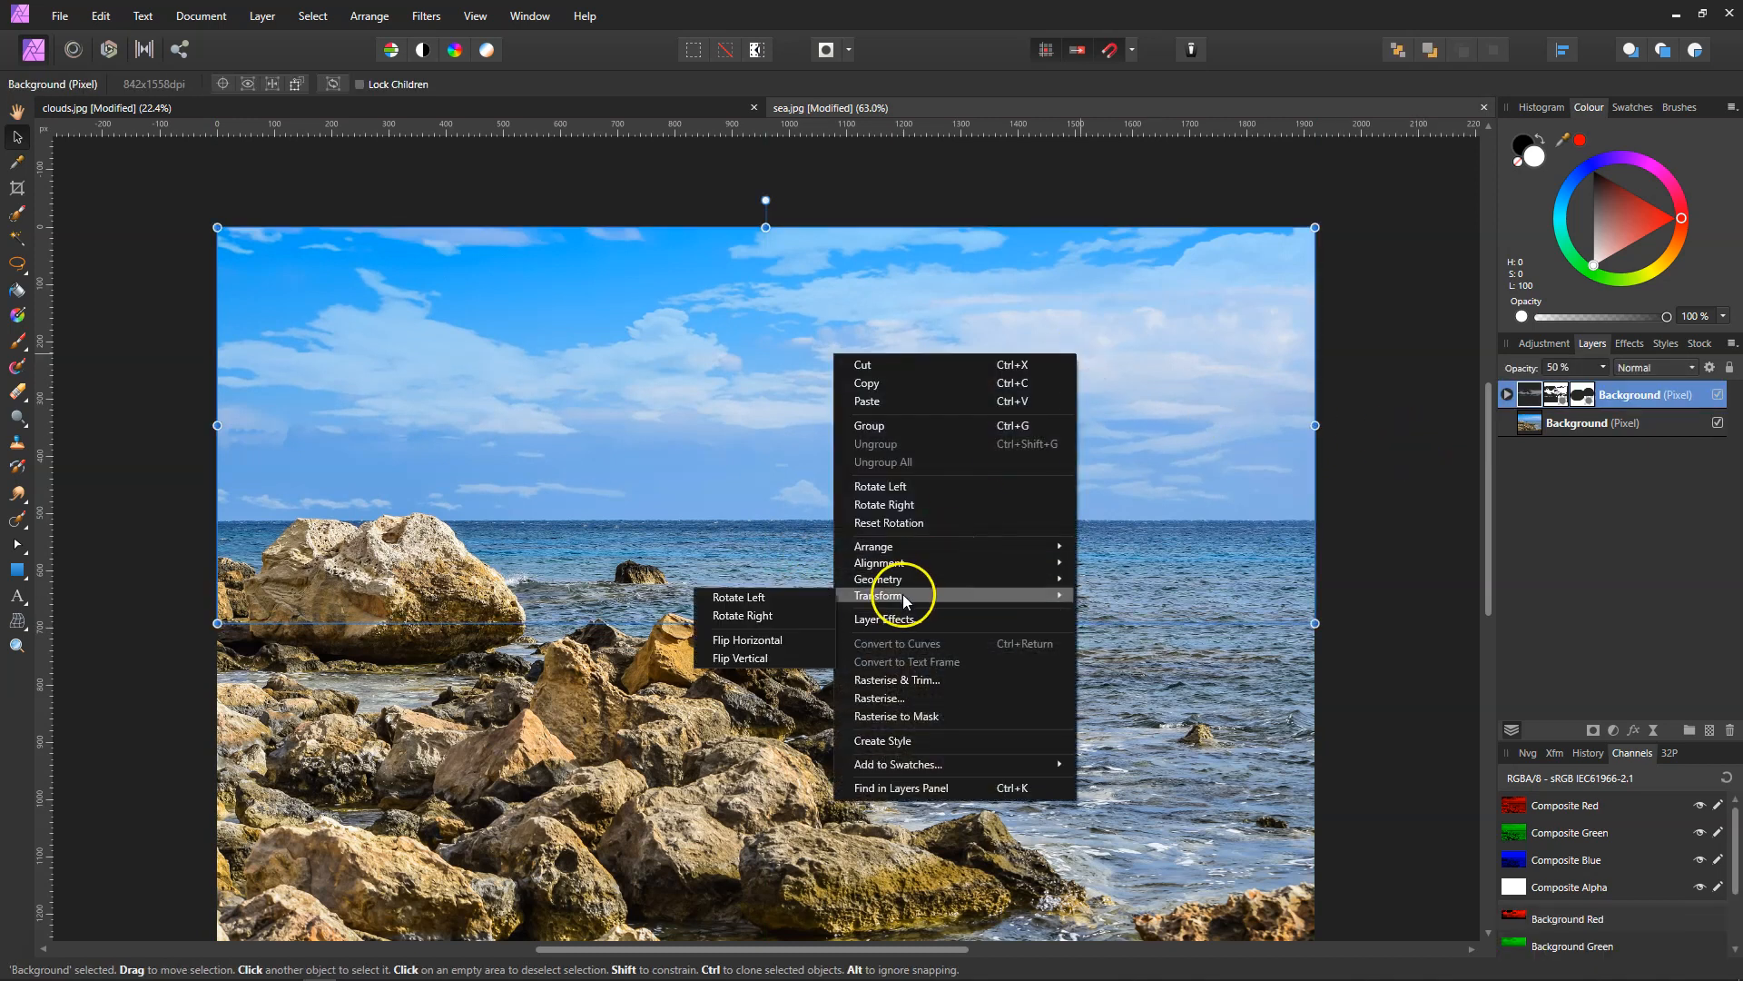
left_click(731, 638)
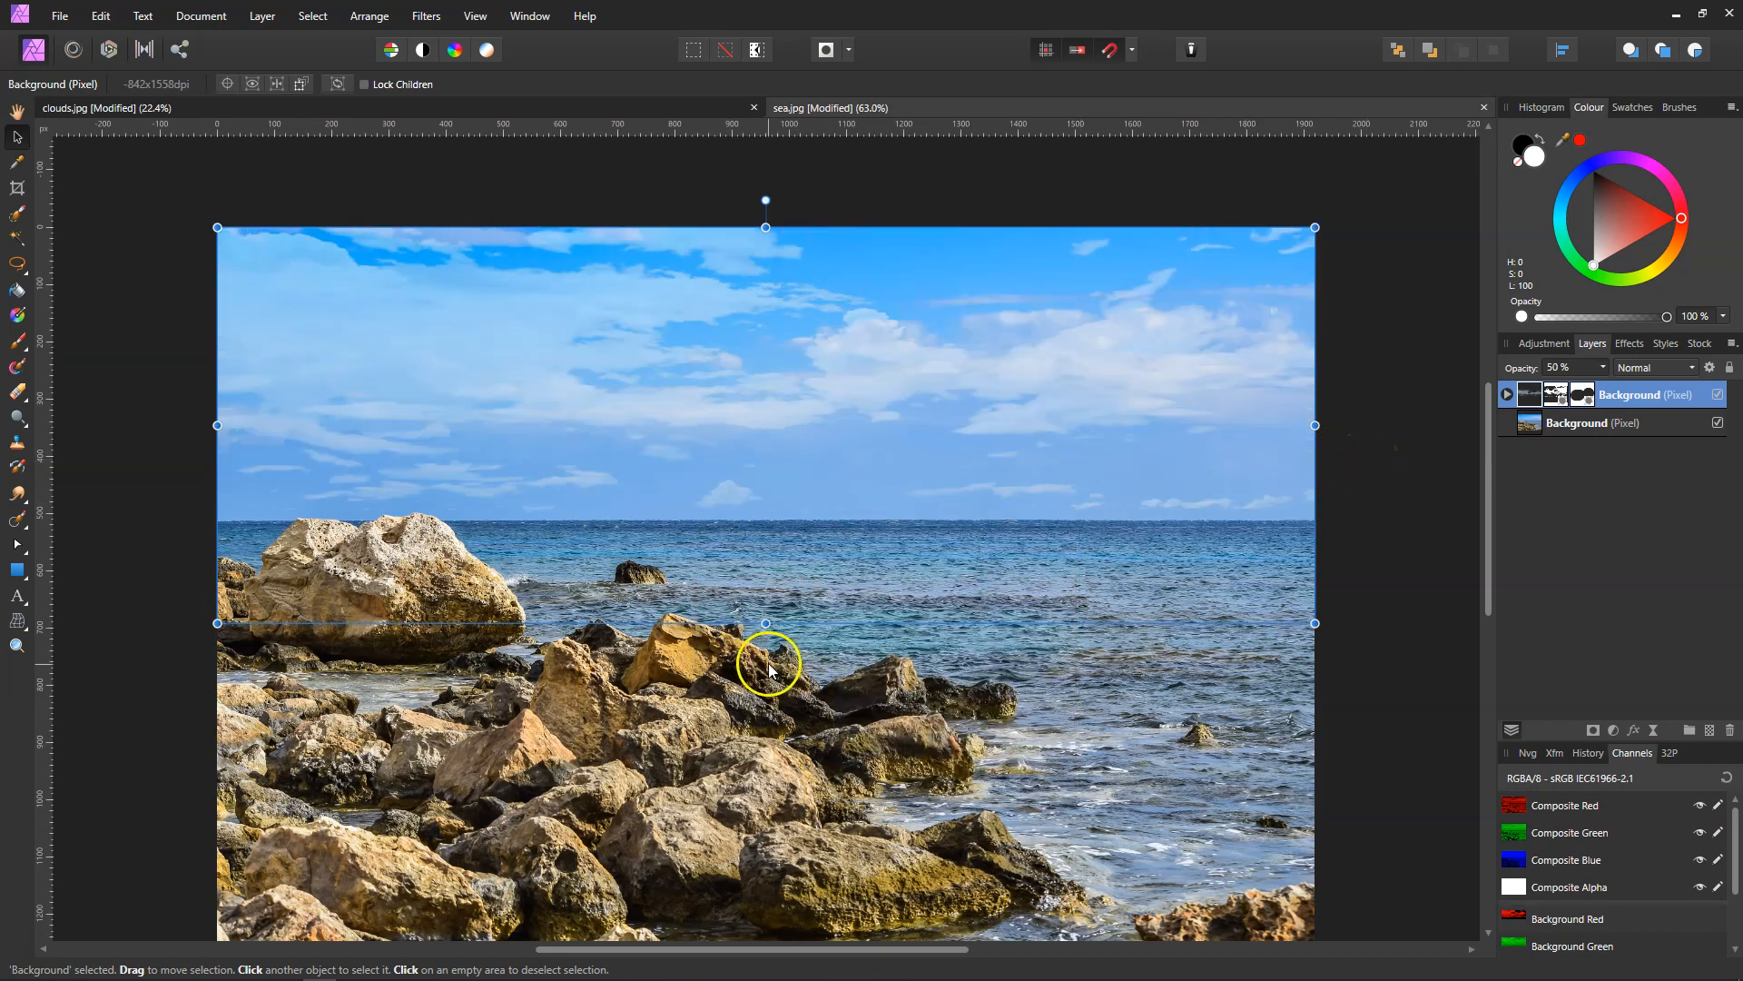
left_click_drag(767, 623, 766, 638)
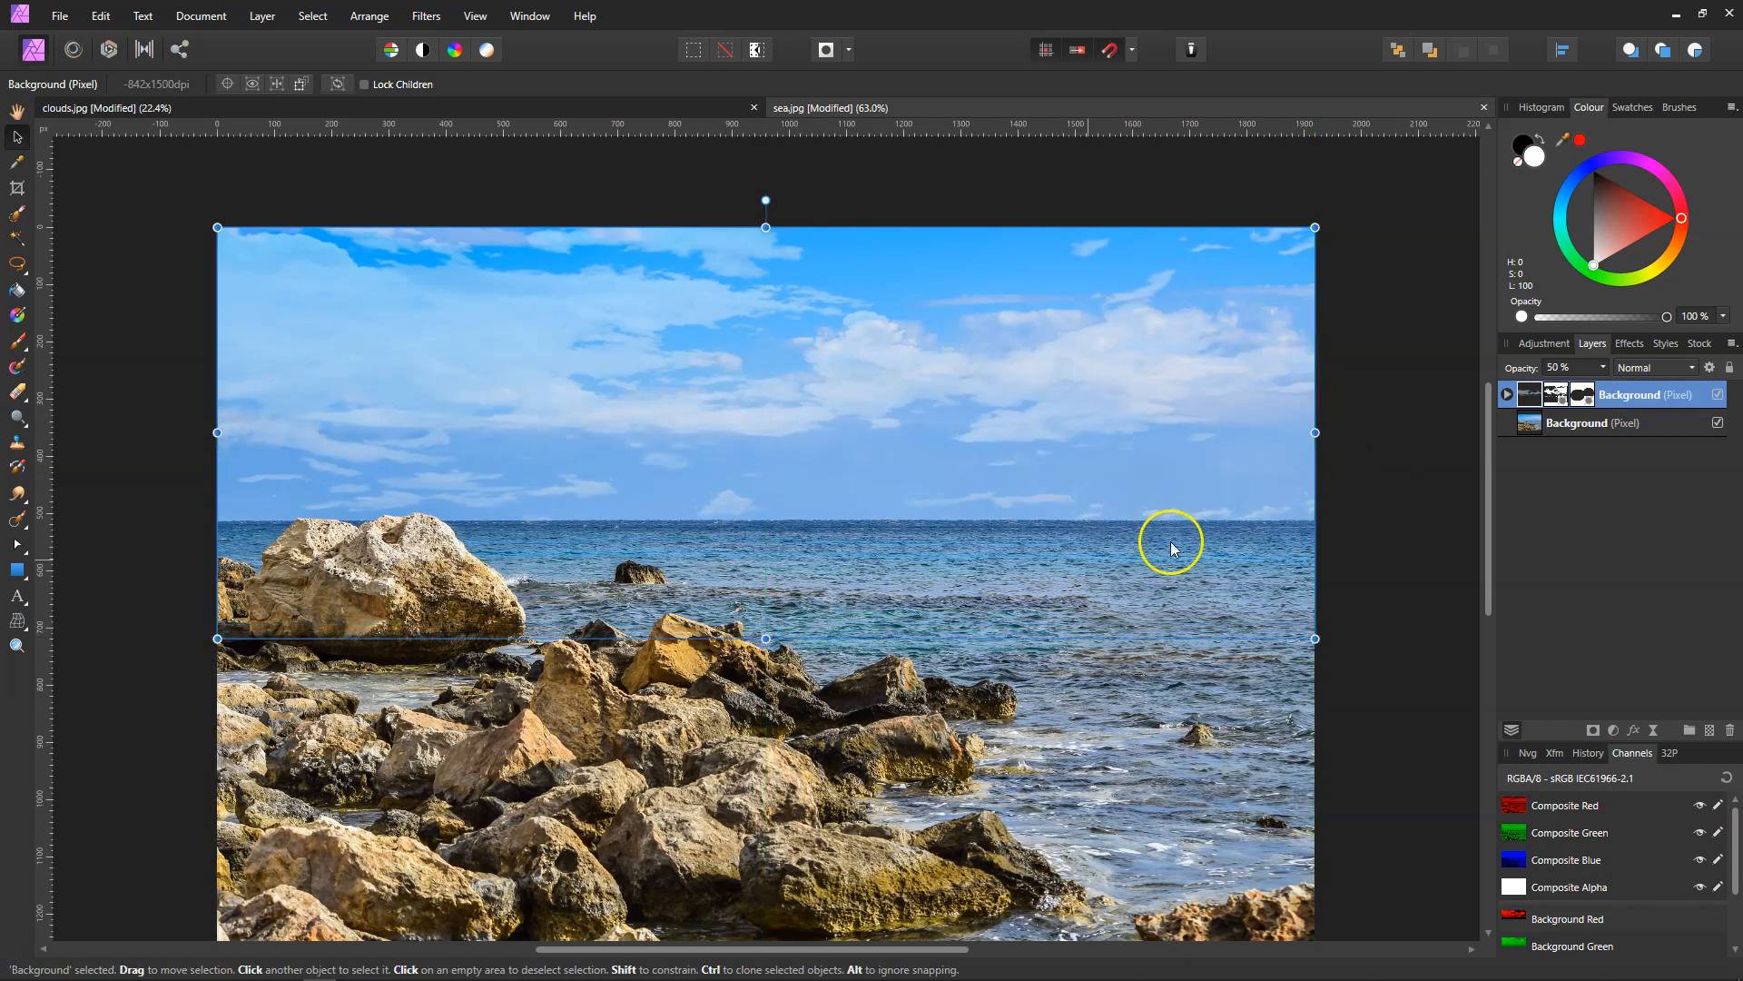
left_click(1352, 517)
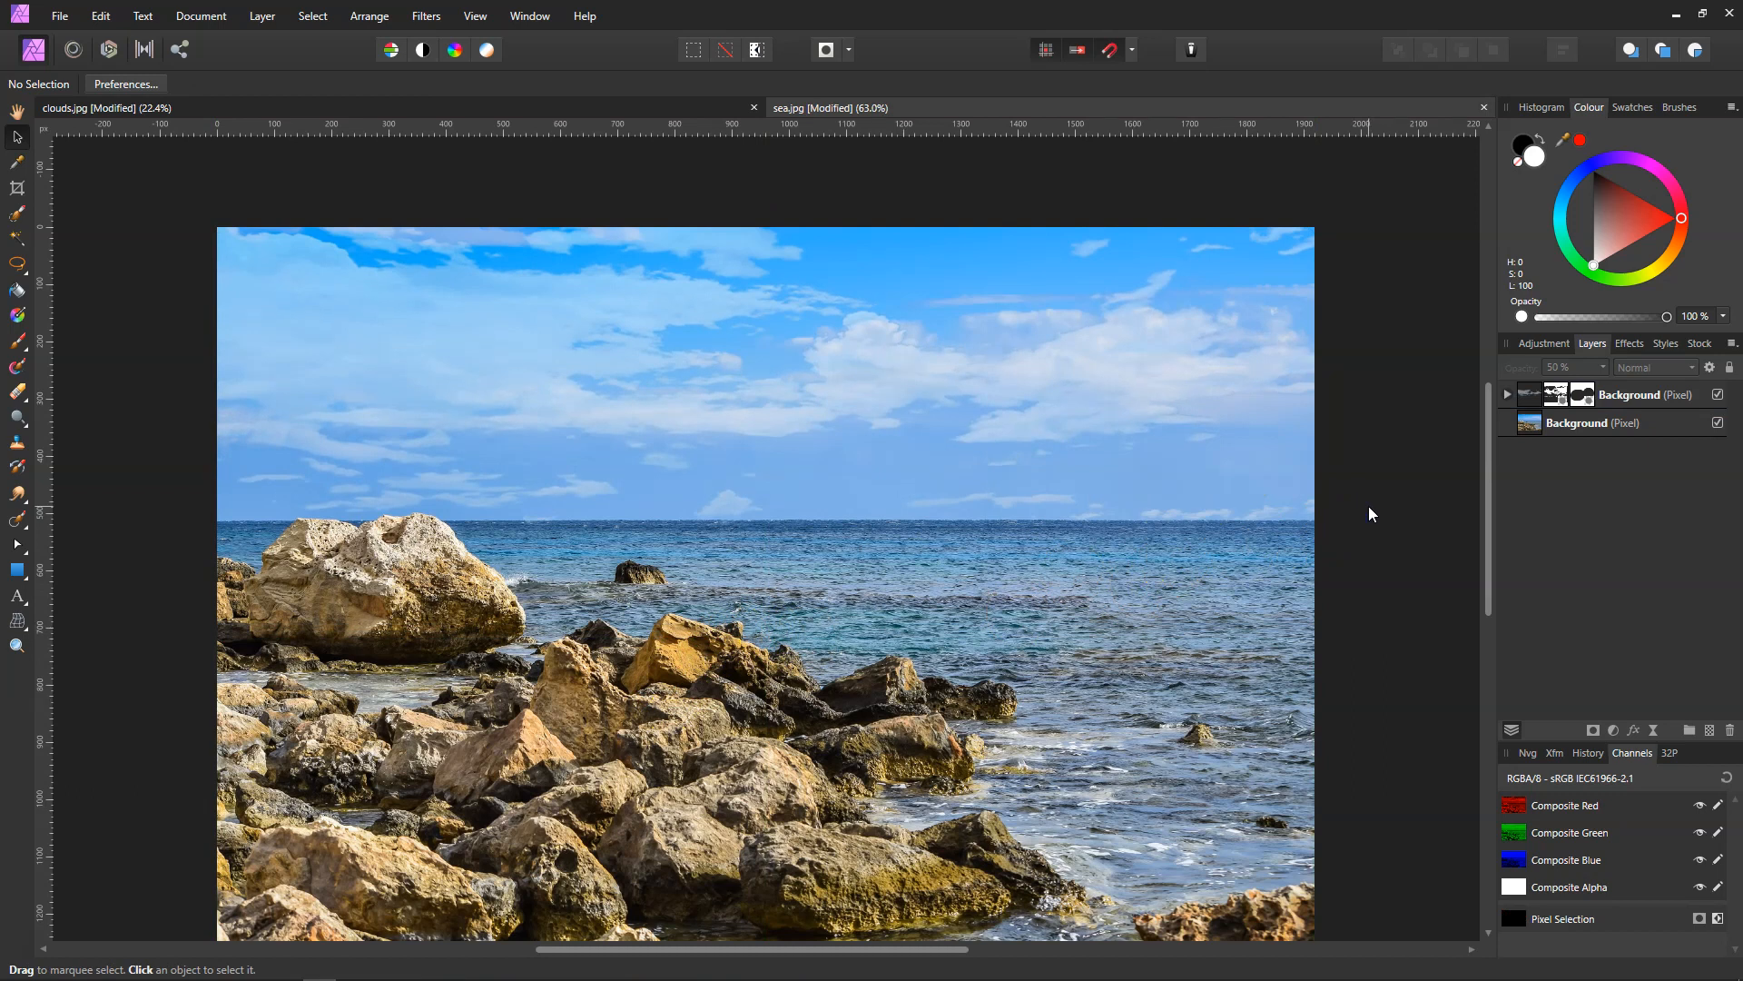